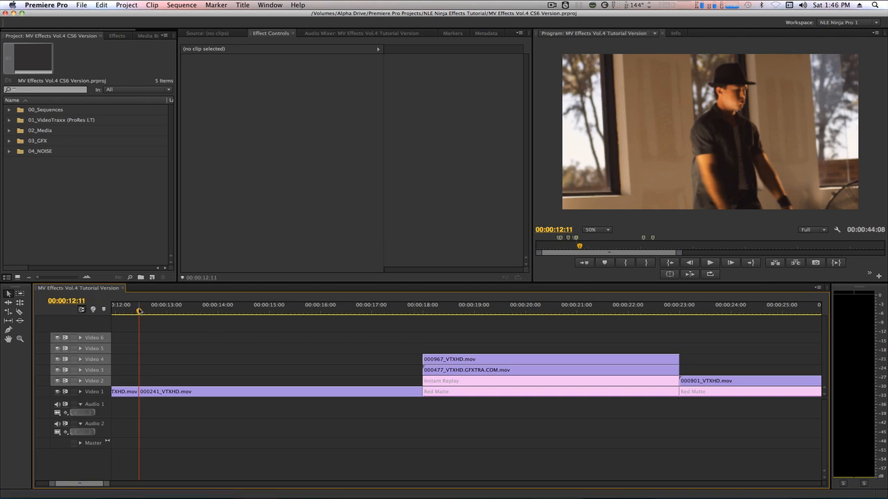
- Preview past the edit, return to 00:00:12:11, and select the 000241_VTXHD.mov clip on Video 1
{"action": "left_click_drag", "start_coordinate": [141, 312], "coordinate": [222, 331]}
{"action": "key", "text": "Up"}
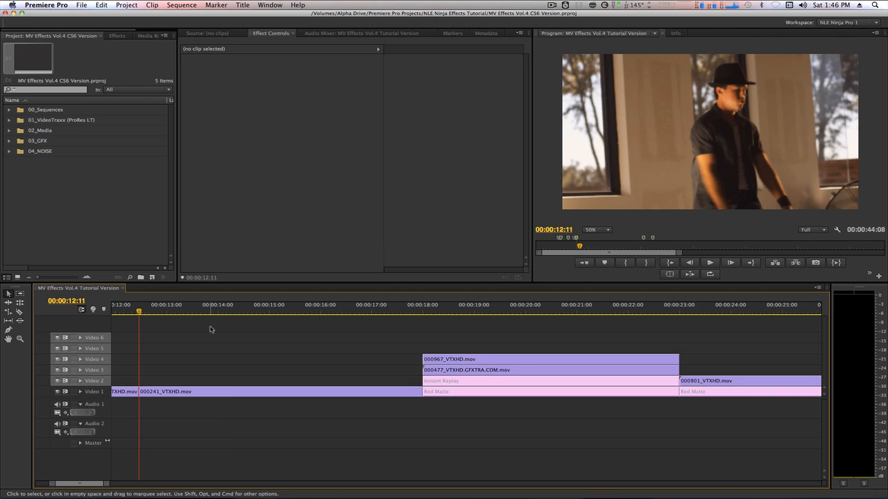
{"action": "left_click", "coordinate": [205, 392]}
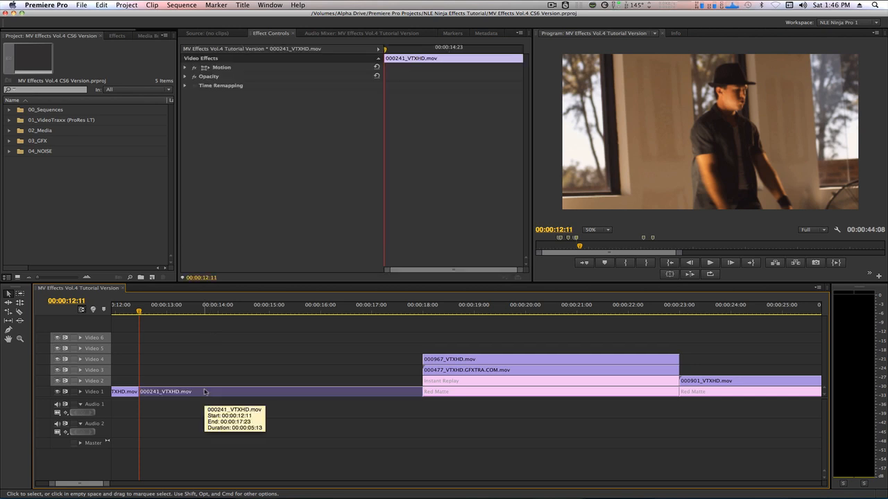
- Search the Effects panel for 'timewa' and apply Sapphire Time > S_TimeWarpRGB to the clip
{"action": "key", "text": "shift+7"}
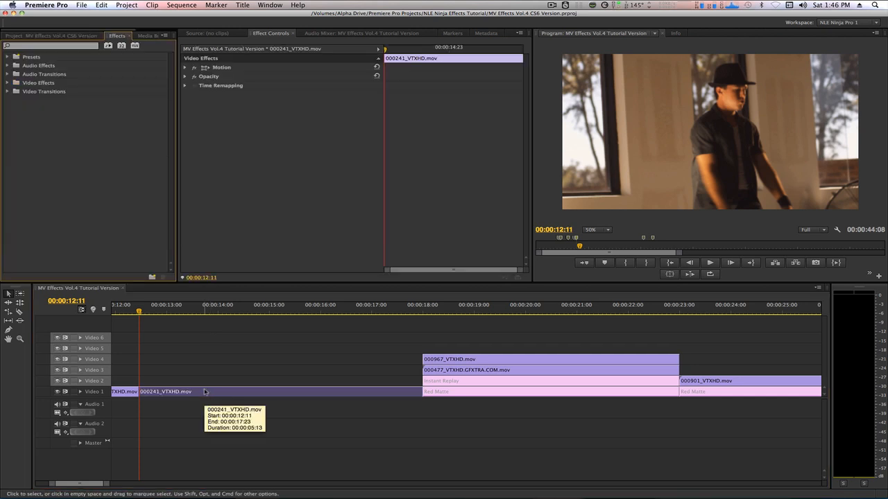
{"action": "left_click", "coordinate": [56, 45]}
{"action": "type", "text": "time"}
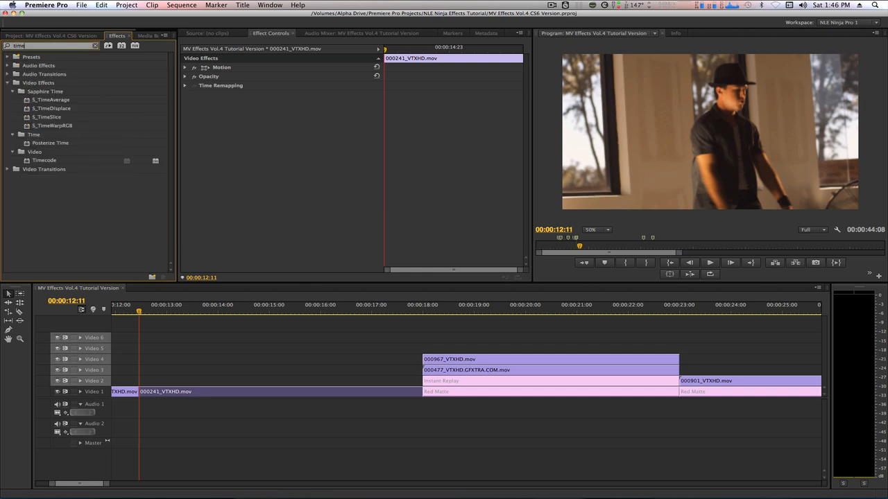
{"action": "type", "text": "wa"}
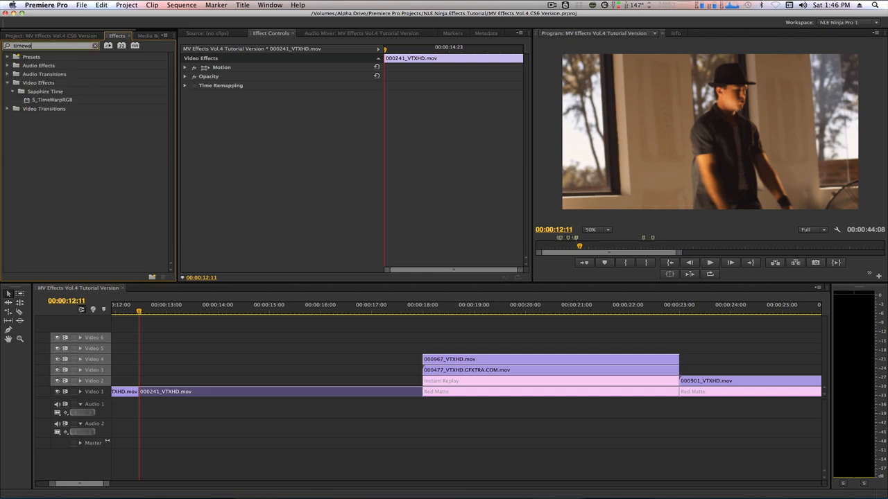
{"action": "double_click", "coordinate": [26, 101]}
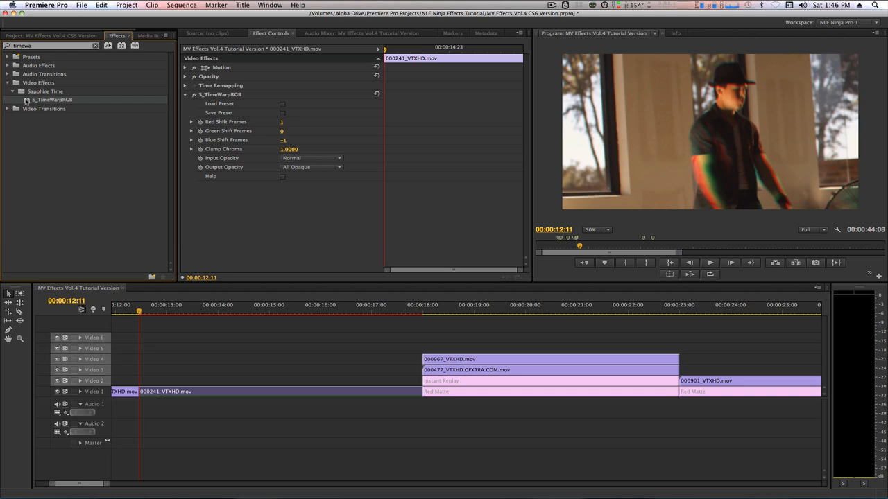
- At 00:00:13:11, start keyframing Red and Blue Shift Frames, both at 0
{"action": "key", "text": "shift+5"}
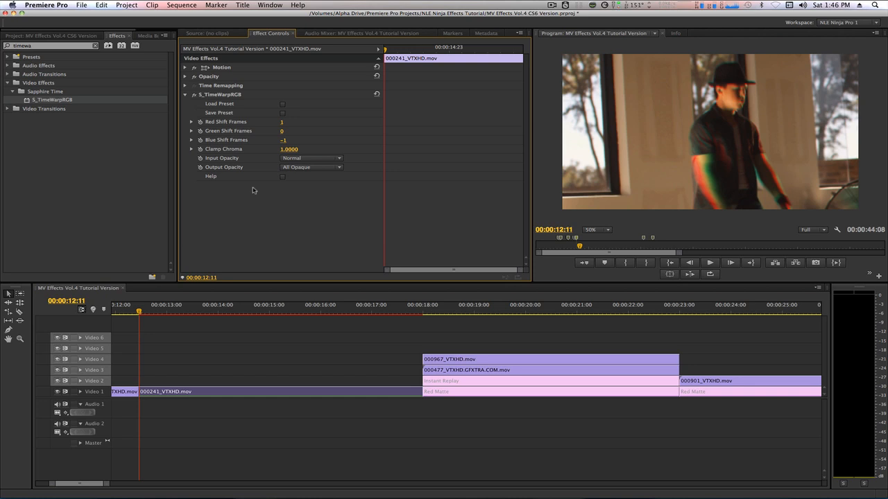
{"action": "left_click", "coordinate": [211, 277]}
{"action": "type", "text": "+100"}
{"action": "key", "text": "Return"}
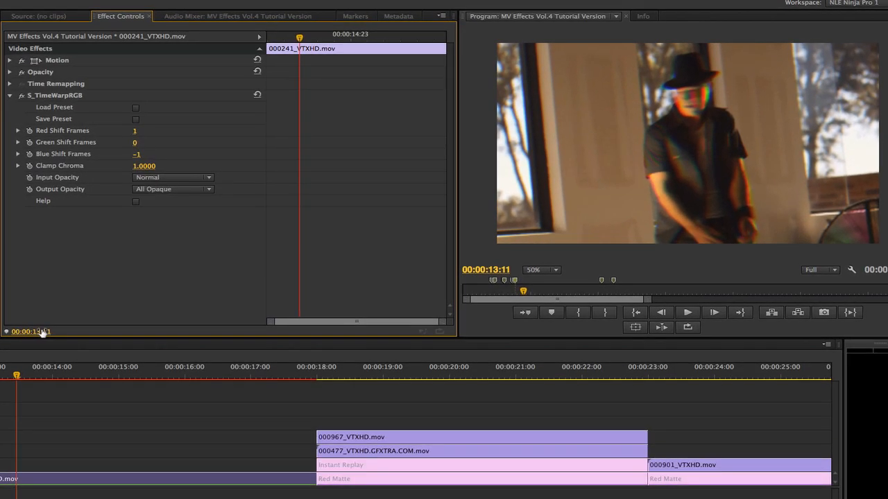
{"action": "left_click", "coordinate": [29, 131]}
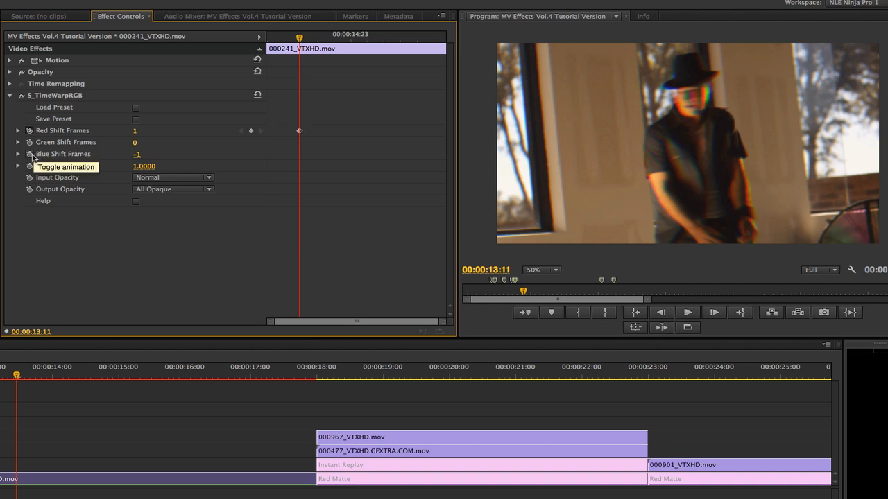
{"action": "left_click", "coordinate": [29, 154]}
{"action": "left_click", "coordinate": [135, 131]}
{"action": "type", "text": "0"}
{"action": "left_click", "coordinate": [137, 155]}
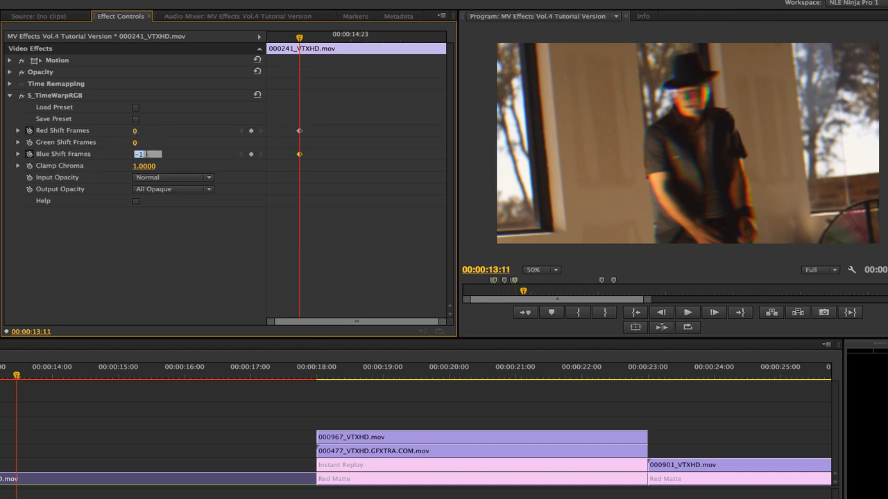
{"action": "type", "text": "0"}
{"action": "key", "text": "Return"}
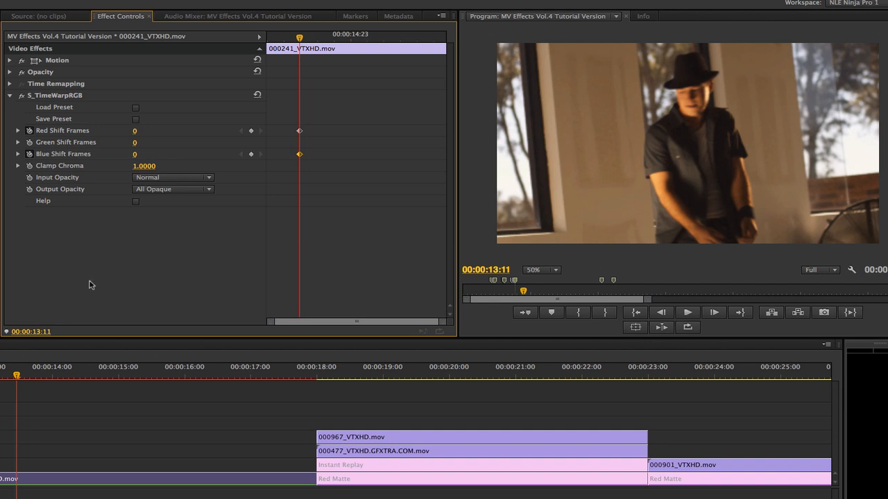
- At 00:00:14:02, keyframe Red Shift Frames 5 and Blue Shift Frames -5
{"action": "key", "text": "space"}
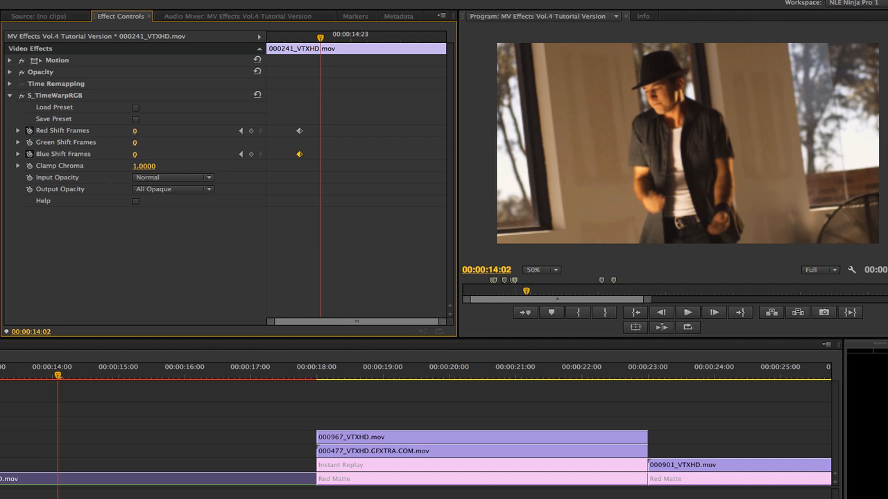
{"action": "left_click", "coordinate": [136, 130]}
{"action": "type", "text": "5"}
{"action": "left_click", "coordinate": [137, 155]}
{"action": "type", "text": "-5"}
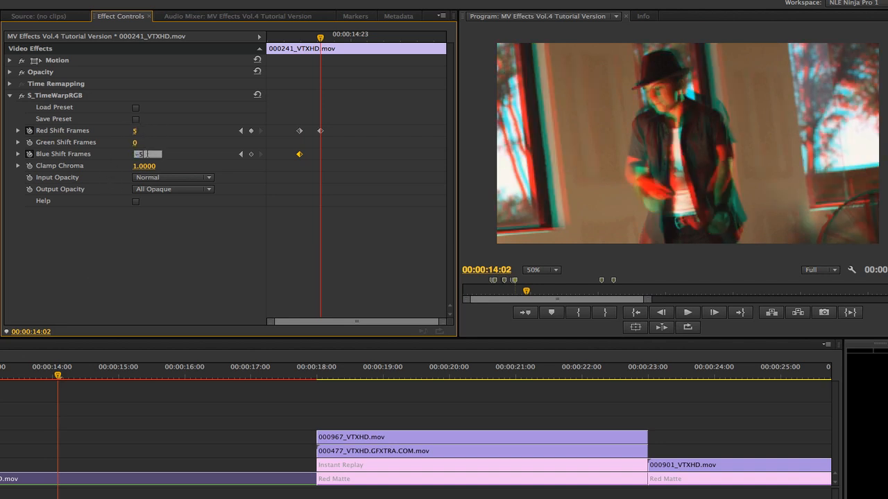
{"action": "key", "text": "Return"}
{"action": "left_click", "coordinate": [196, 262]}
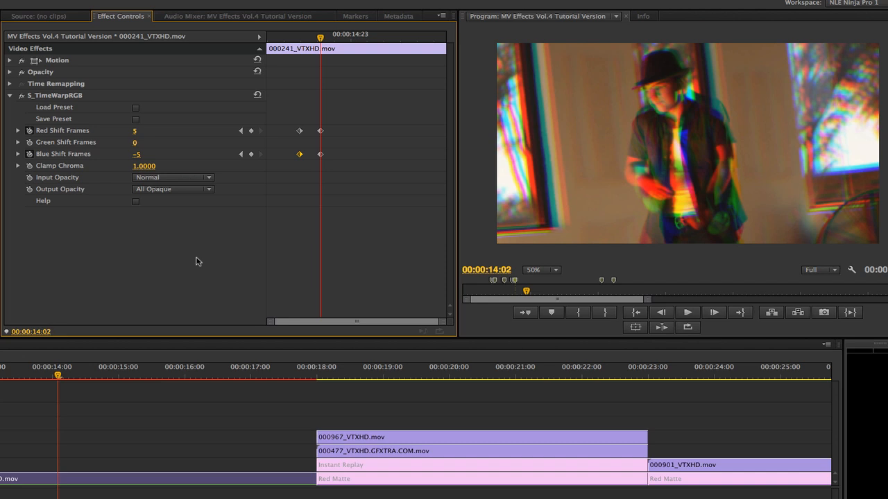
- At 00:00:14:12, keyframe Red Shift Frames 10 and Blue Shift Frames -10
{"action": "key", "text": "shift+Right"}
{"action": "key", "text": "shift+Right"}
{"action": "left_click", "coordinate": [135, 129]}
{"action": "type", "text": "10"}
{"action": "key", "text": "Return"}
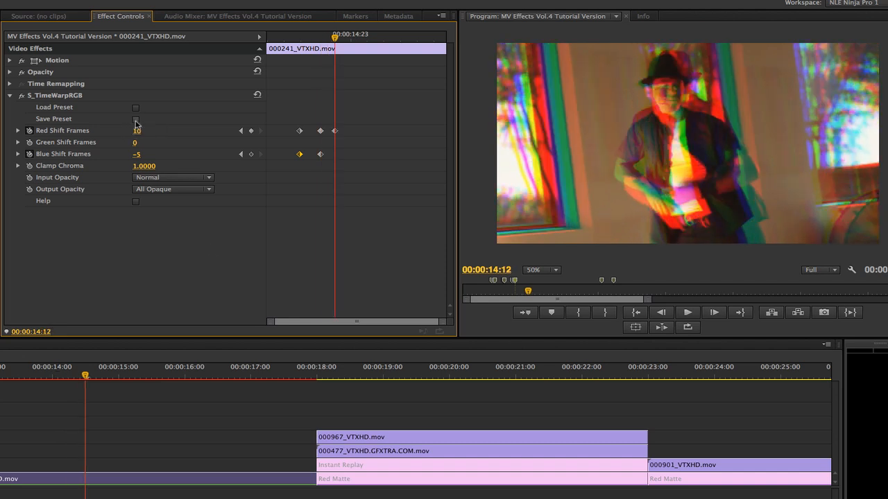
{"action": "left_click", "coordinate": [136, 154]}
{"action": "type", "text": "-10"}
{"action": "key", "text": "Return"}
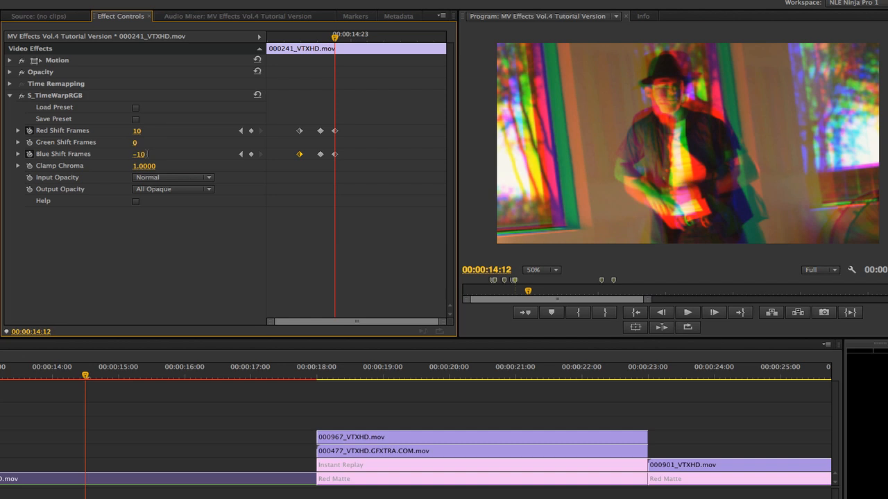
- At 00:00:14:22, keyframe Red Shift Frames 15 and Blue Shift Frames -15
{"action": "key", "text": "shift+Right"}
{"action": "key", "text": "shift+Right"}
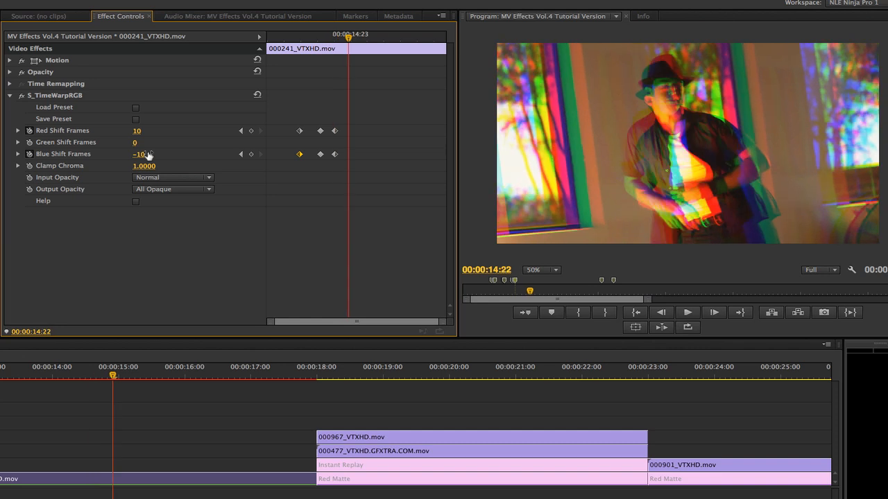
{"action": "left_click", "coordinate": [136, 131]}
{"action": "type", "text": "15"}
{"action": "left_click", "coordinate": [138, 154]}
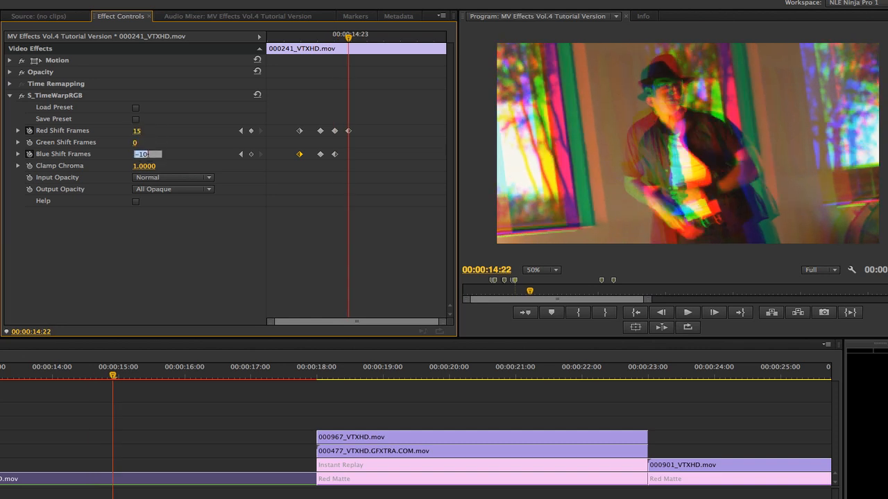
{"action": "type", "text": "-15"}
{"action": "key", "text": "Return"}
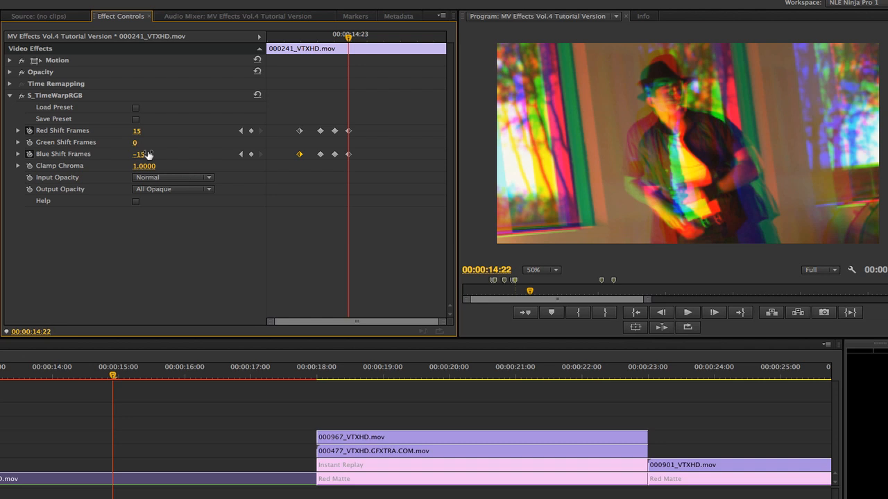
- Add holding Red and Blue Shift keyframes at 00:00:16:03
{"action": "left_click", "coordinate": [39, 331]}
{"action": "type", "text": "1603"}
{"action": "key", "text": "Return"}
{"action": "left_click", "coordinate": [251, 130]}
{"action": "left_click", "coordinate": [251, 154]}
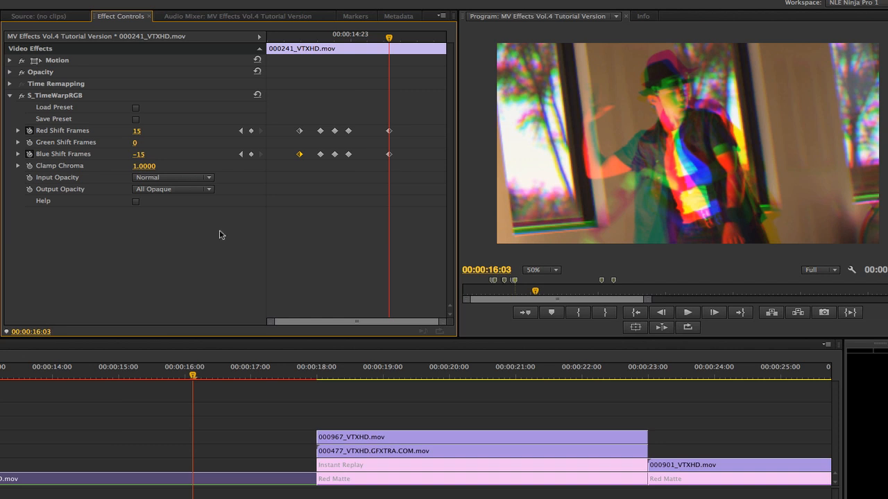
- Paste copies of the earlier 5/-5 Red and Blue Shift keyframes at 00:00:16:23
{"action": "key", "text": "shift+Right"}
{"action": "key", "text": "shift+Right"}
{"action": "left_click_drag", "start_coordinate": [329, 103], "coordinate": [403, 156]}
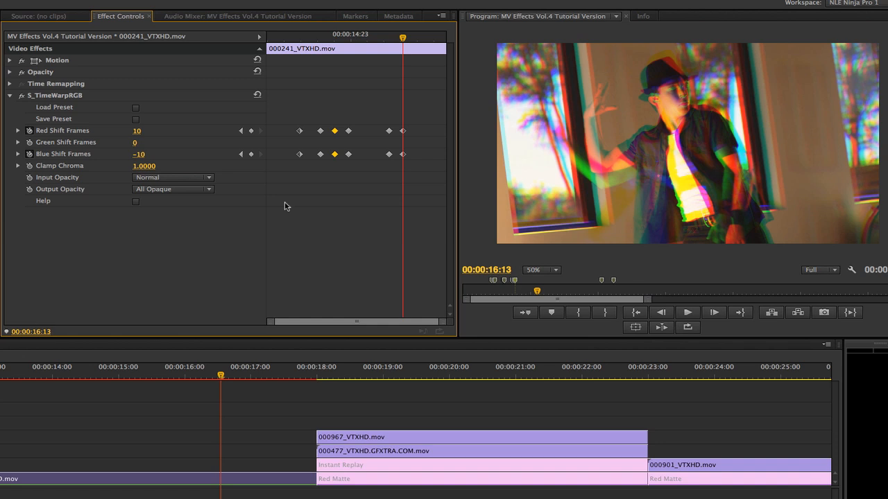
{"action": "key", "text": "shift+Right"}
{"action": "key", "text": "shift+Right"}
{"action": "left_click_drag", "start_coordinate": [315, 98], "coordinate": [320, 157]}
{"action": "key", "text": "super+c"}
{"action": "key", "text": "super+v"}
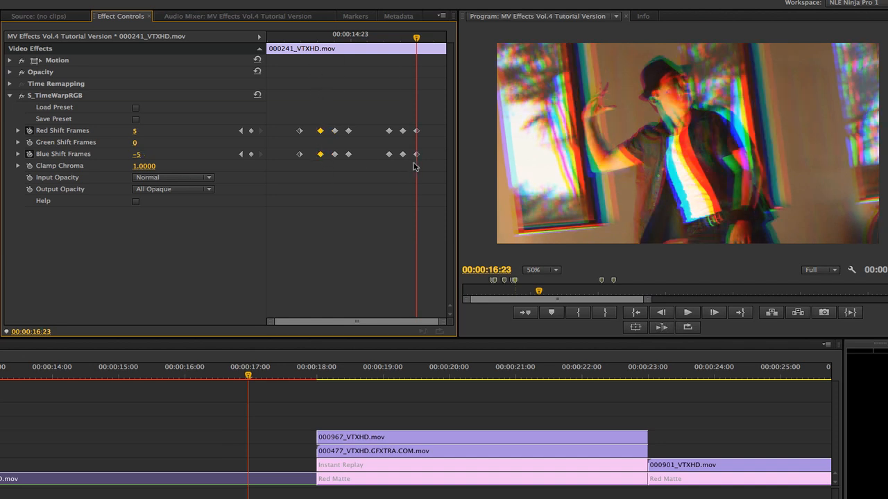
- Paste the zero-value Red and Blue Shift keyframes at 00:00:17:16
{"action": "left_click", "coordinate": [43, 331]}
{"action": "type", "text": "1716"}
{"action": "key", "text": "Return"}
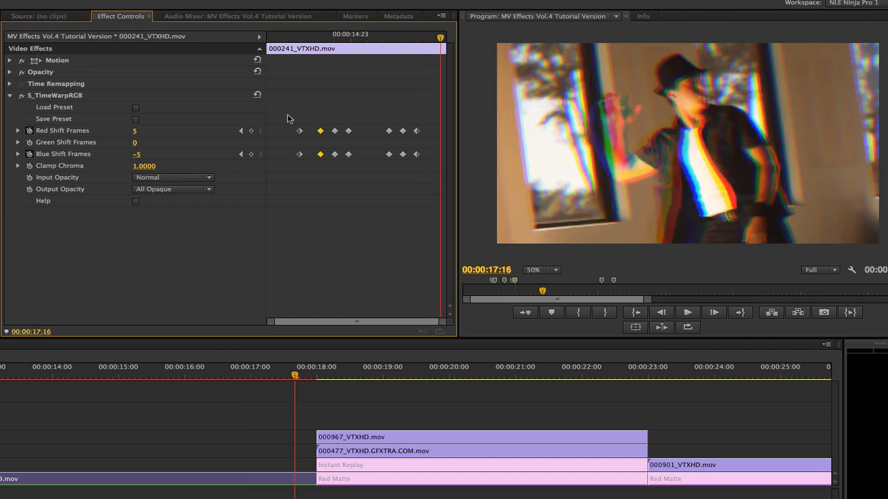
{"action": "left_click_drag", "start_coordinate": [287, 116], "coordinate": [311, 178]}
{"action": "key", "text": "super+c"}
{"action": "key", "text": "super+v"}
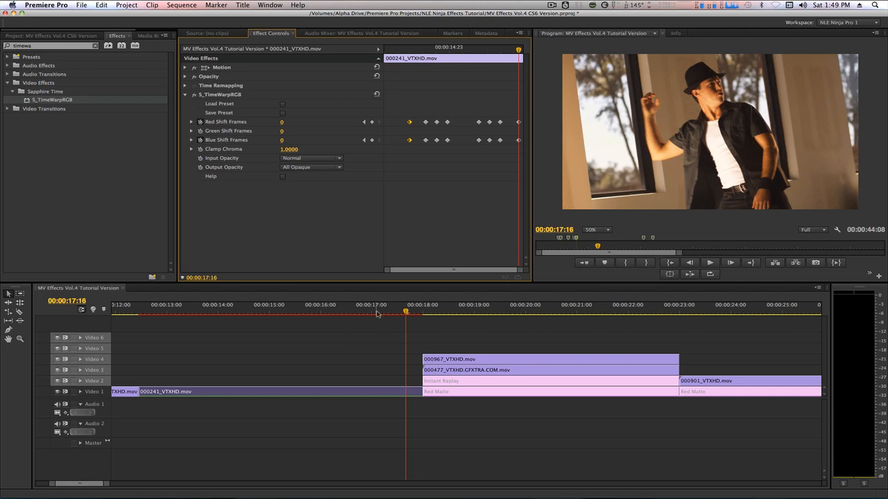
- Switch the inner Red and Blue Shift ramp keyframes from linear to Bezier interpolation
{"action": "left_click_drag", "start_coordinate": [399, 310], "coordinate": [271, 330]}
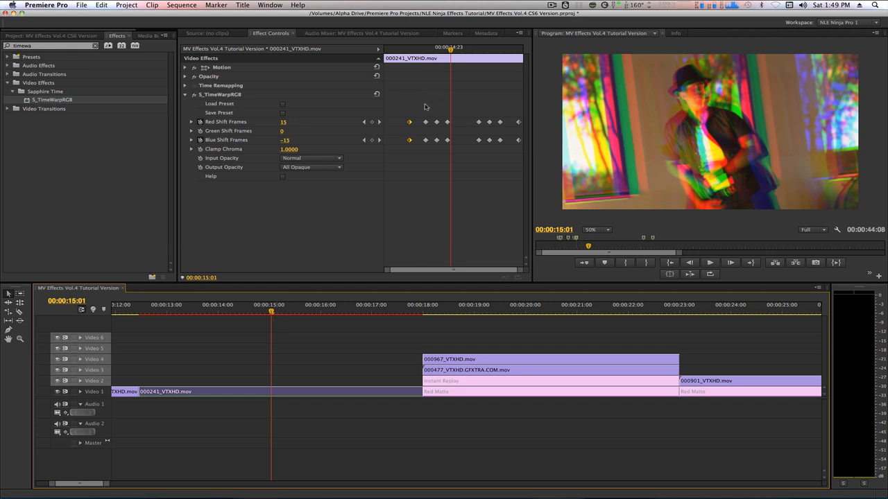
{"action": "left_click_drag", "start_coordinate": [422, 105], "coordinate": [502, 154]}
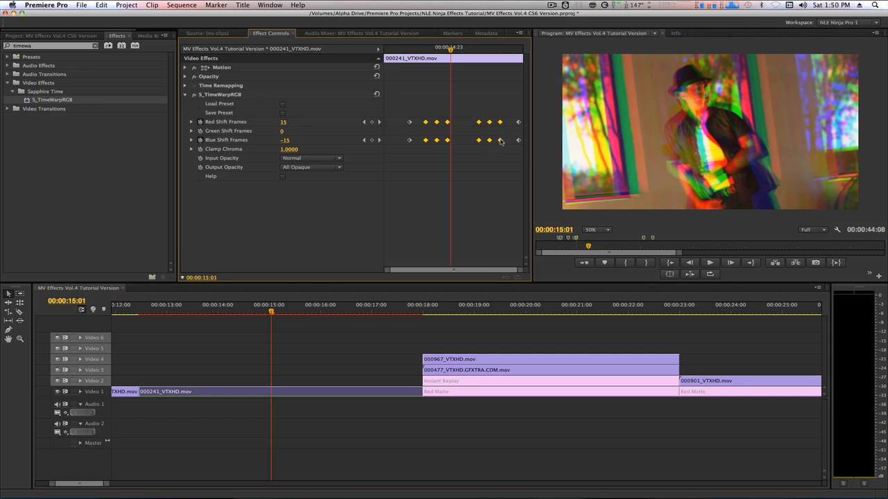
{"action": "right_click", "coordinate": [500, 140]}
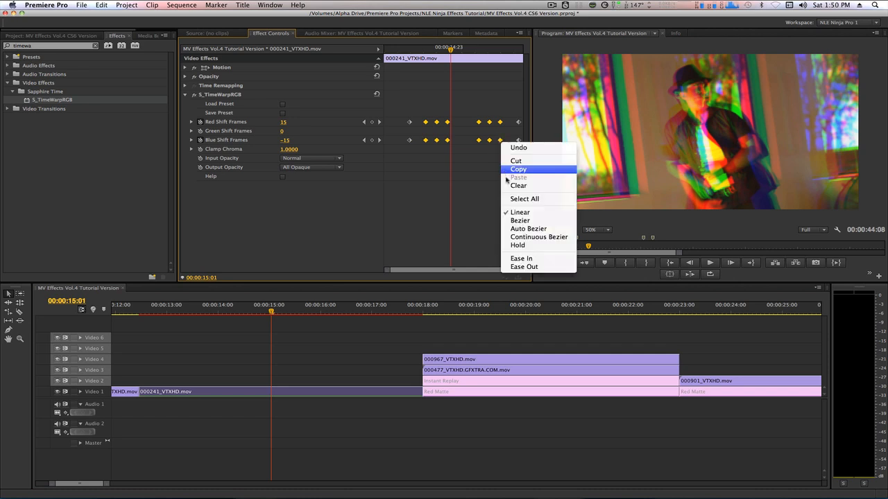
{"action": "left_click", "coordinate": [528, 220]}
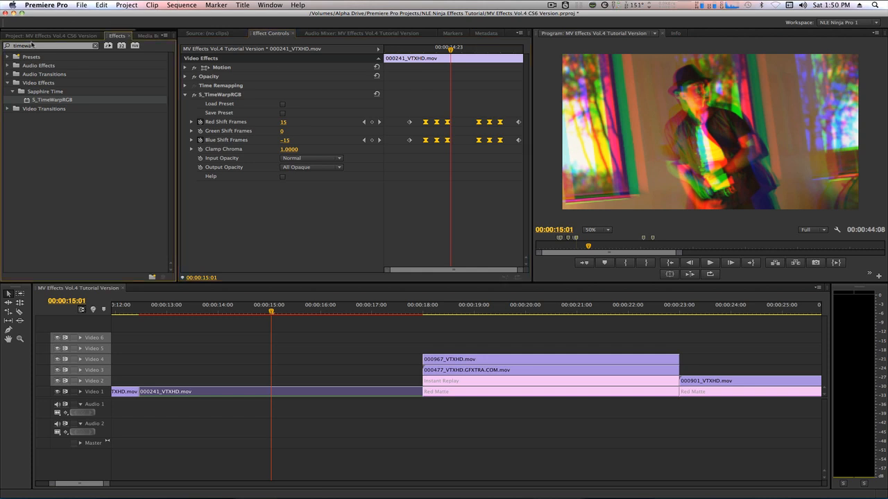
- Search 'find ed' and apply the Find Edges effect to the clip
{"action": "left_click", "coordinate": [34, 46]}
{"action": "type", "text": "find ed"}
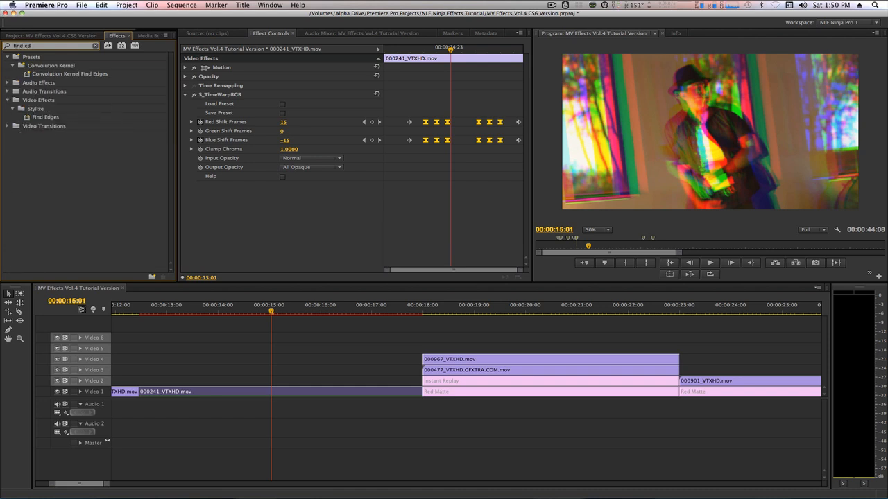
{"action": "left_click", "coordinate": [26, 119]}
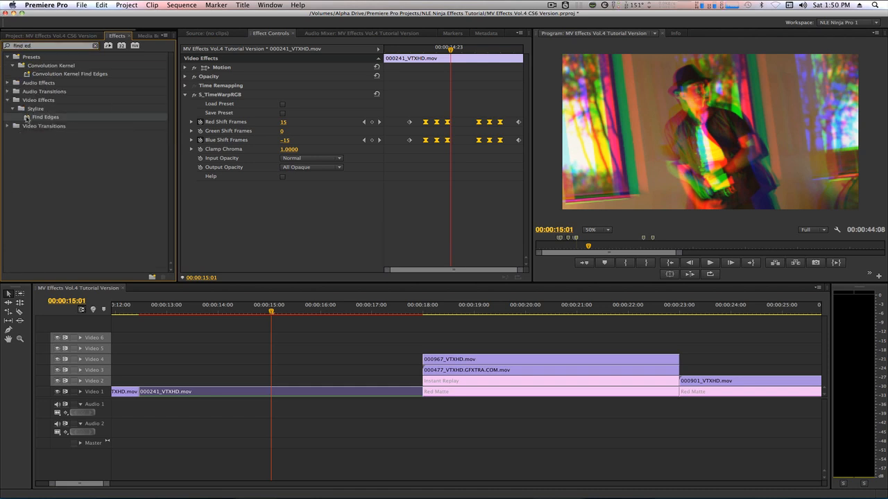
{"action": "double_click", "coordinate": [27, 119]}
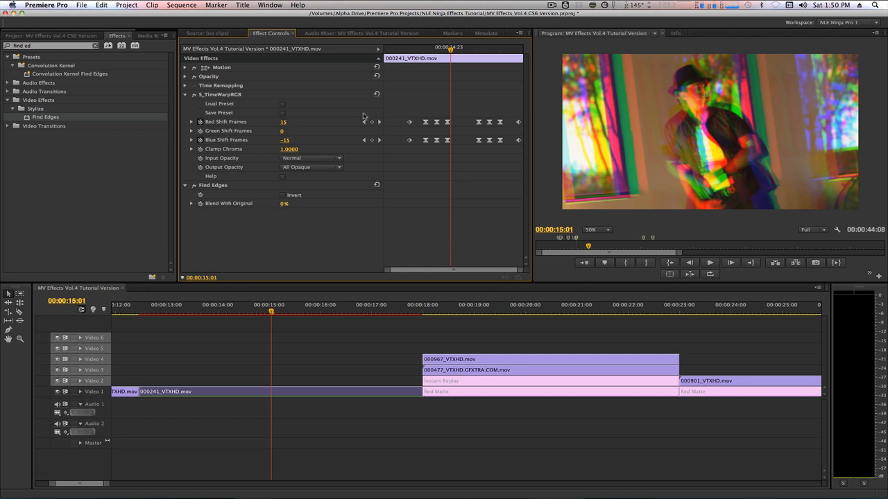
- At 00:00:13:11, invert Find Edges and keyframe Blend With Original at 100%
{"action": "left_click", "coordinate": [364, 122]}
{"action": "left_click", "coordinate": [364, 122]}
{"action": "left_click", "coordinate": [363, 122]}
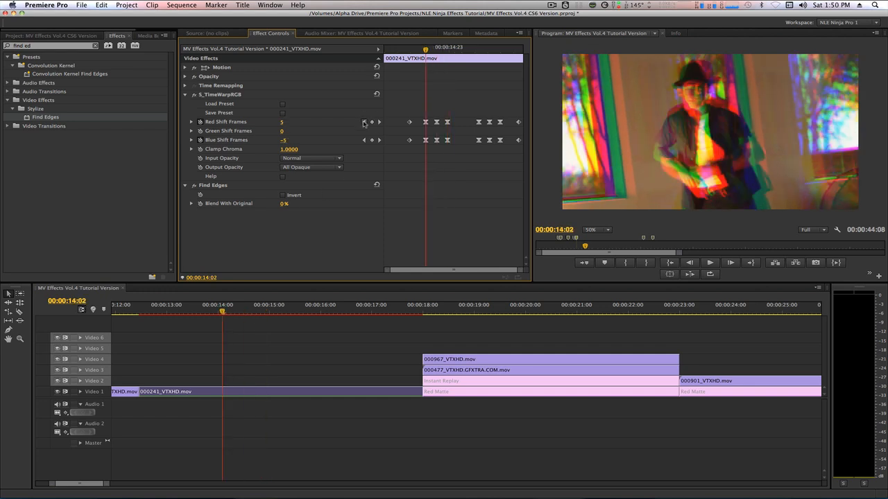
{"action": "left_click", "coordinate": [364, 123]}
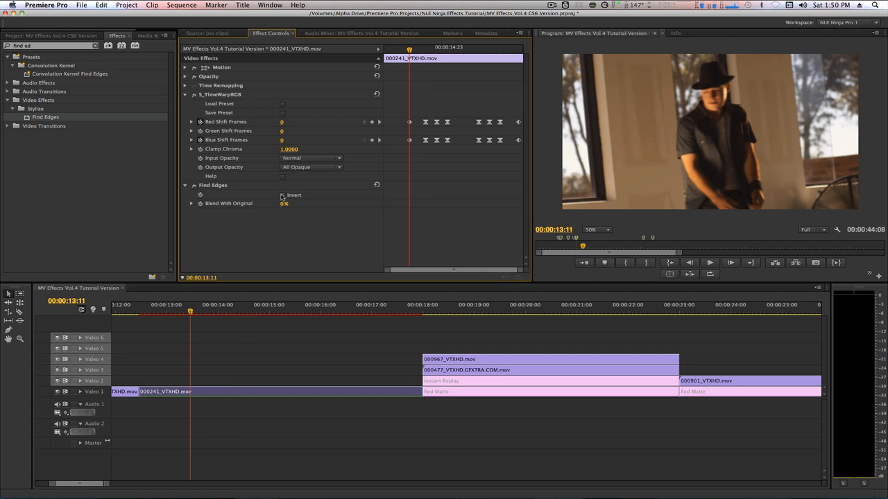
{"action": "left_click", "coordinate": [282, 196]}
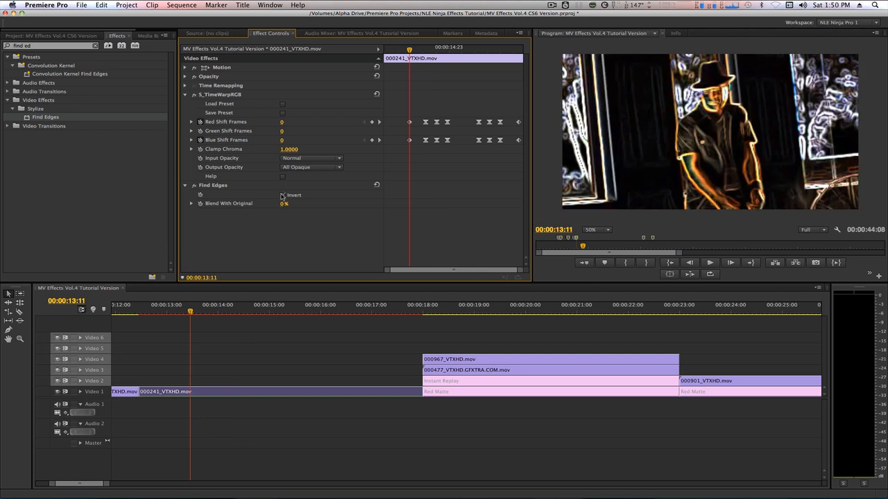
{"action": "left_click", "coordinate": [199, 204]}
{"action": "left_click_drag", "start_coordinate": [281, 206], "coordinate": [293, 206]}
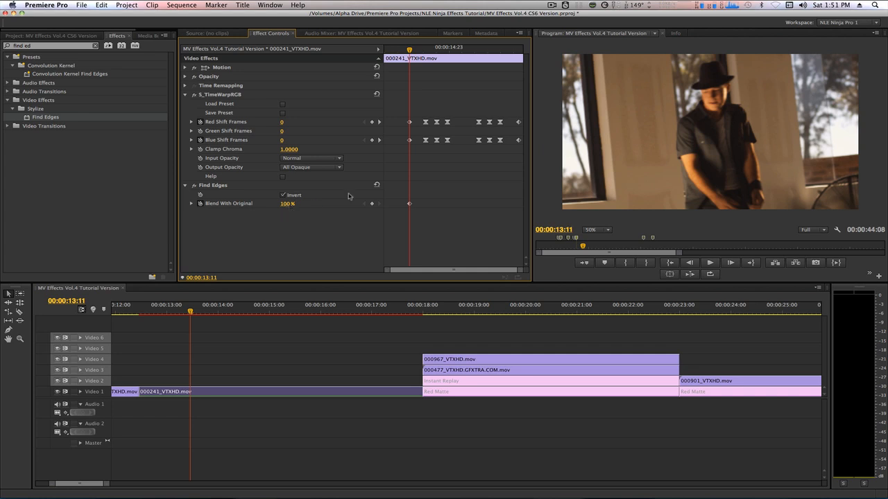
- Set Blend With Original to 0% at the 00:00:14:02 keyframe
{"action": "left_click", "coordinate": [380, 122]}
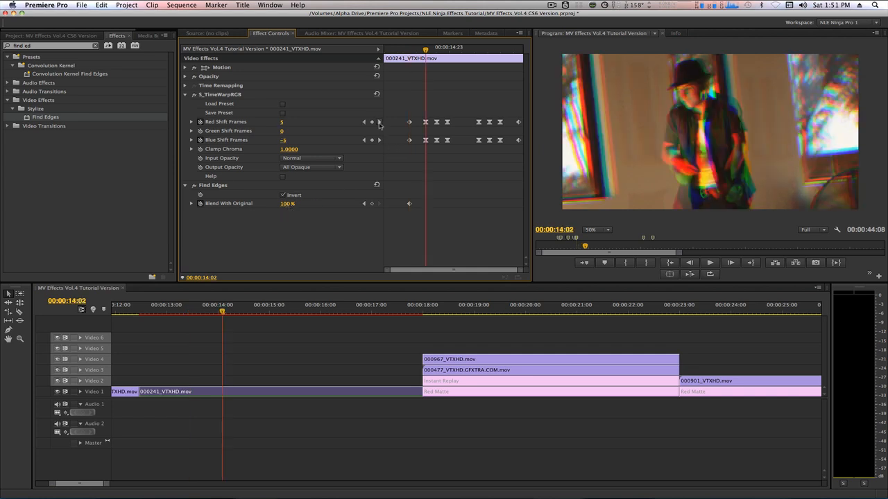
{"action": "left_click", "coordinate": [288, 204]}
{"action": "type", "text": "0"}
{"action": "key", "text": "Return"}
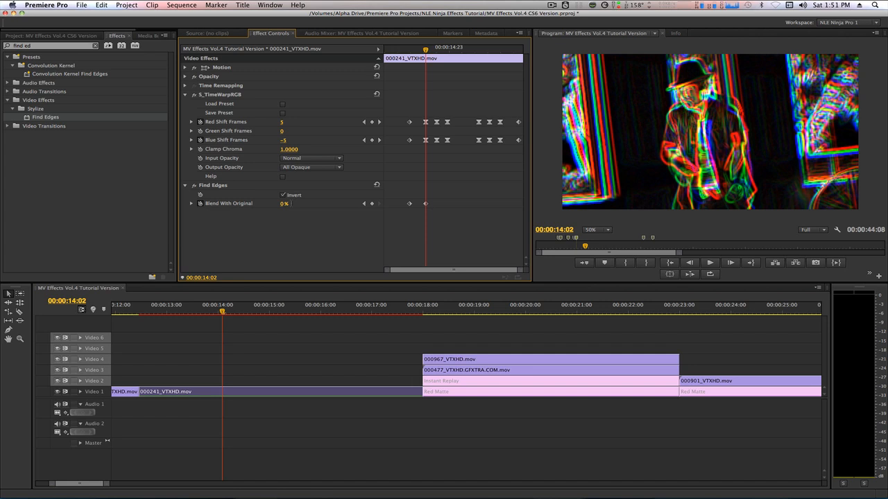
- Add a holding Blend With Original keyframe at 00:00:16:23
{"action": "left_click", "coordinate": [380, 122]}
{"action": "left_click", "coordinate": [379, 122]}
{"action": "left_click", "coordinate": [379, 122]}
{"action": "left_click", "coordinate": [379, 122]}
{"action": "left_click", "coordinate": [380, 122]}
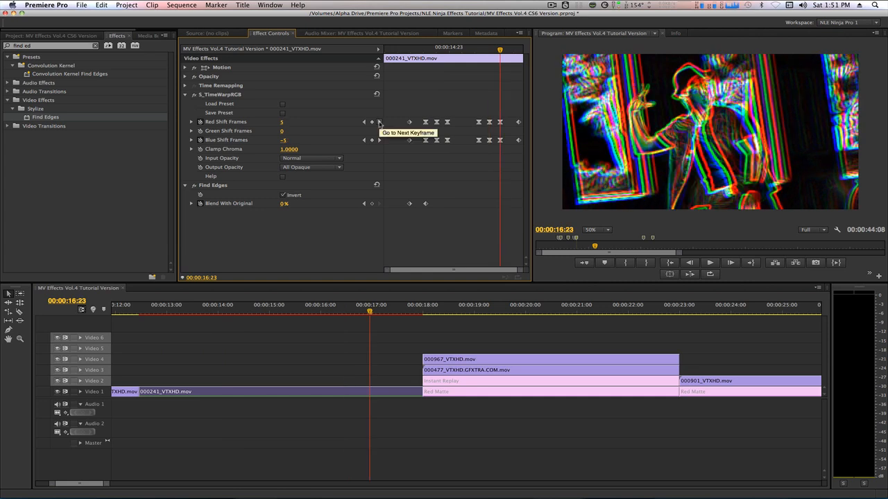
{"action": "left_click", "coordinate": [372, 205]}
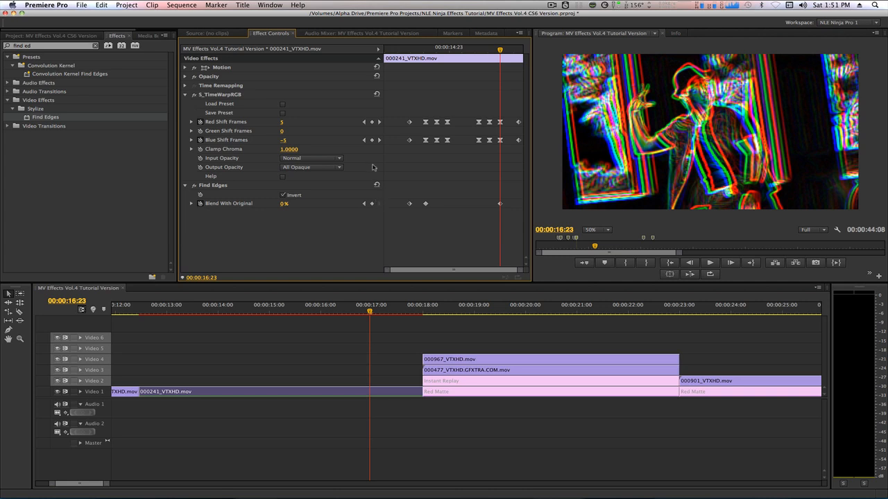
- Set Blend With Original back to 100% at 00:00:17:16
{"action": "left_click", "coordinate": [378, 122]}
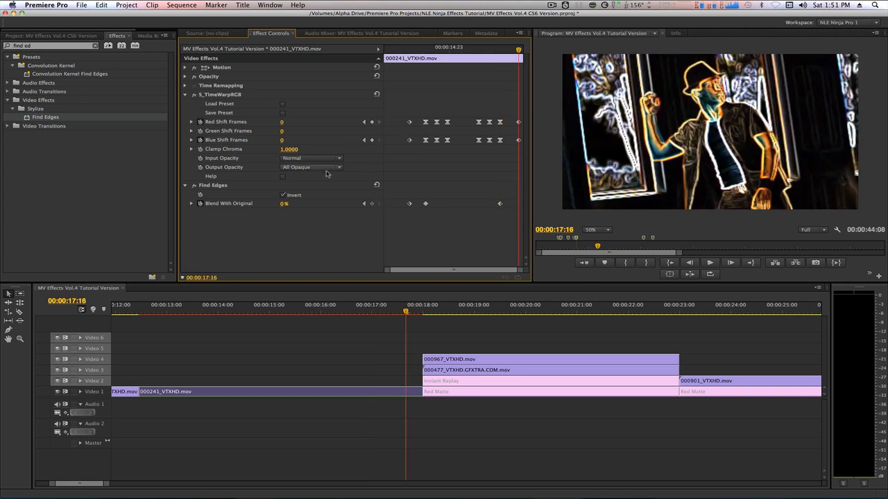
{"action": "left_click", "coordinate": [283, 204]}
{"action": "type", "text": "100"}
{"action": "key", "text": "Return"}
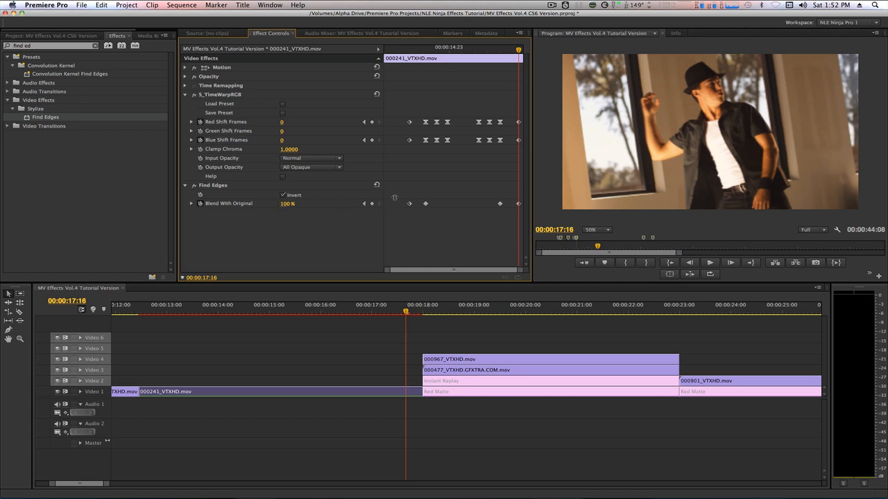
- Make the Blend With Original keyframes use Bezier interpolation
{"action": "left_click_drag", "start_coordinate": [420, 189], "coordinate": [507, 217]}
{"action": "right_click", "coordinate": [501, 205]}
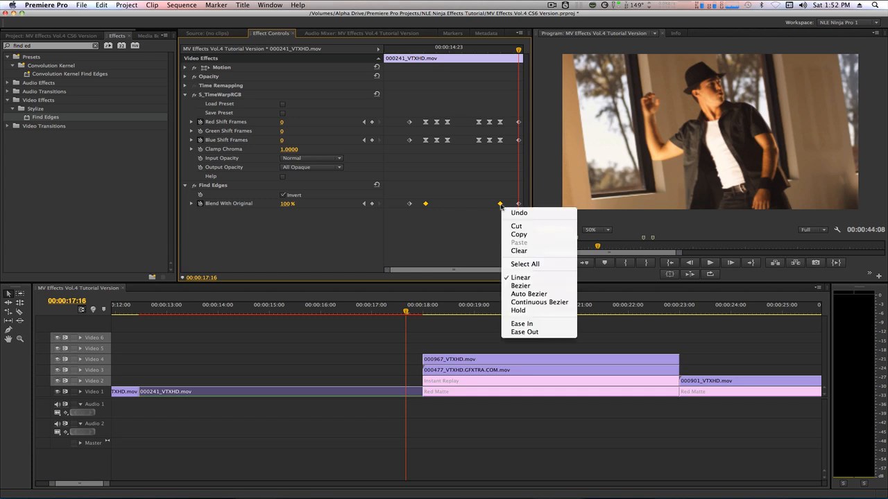
{"action": "left_click", "coordinate": [520, 285]}
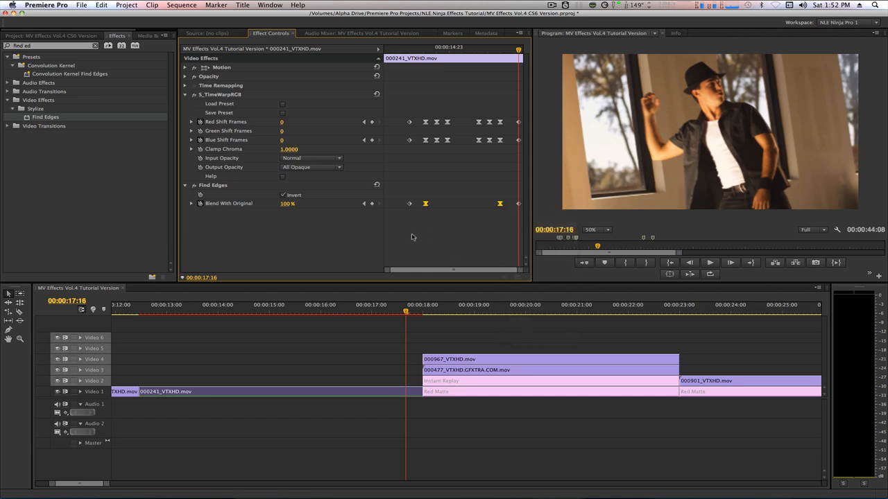
- Mark in/out around 000241_VTXHD.mov in the Timeline and render that range
{"action": "left_click", "coordinate": [91, 293]}
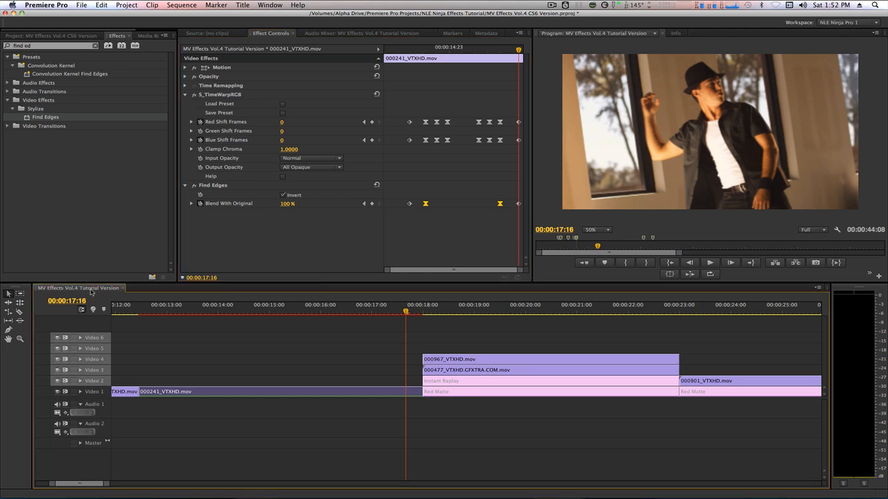
{"action": "key", "text": "shift+slash"}
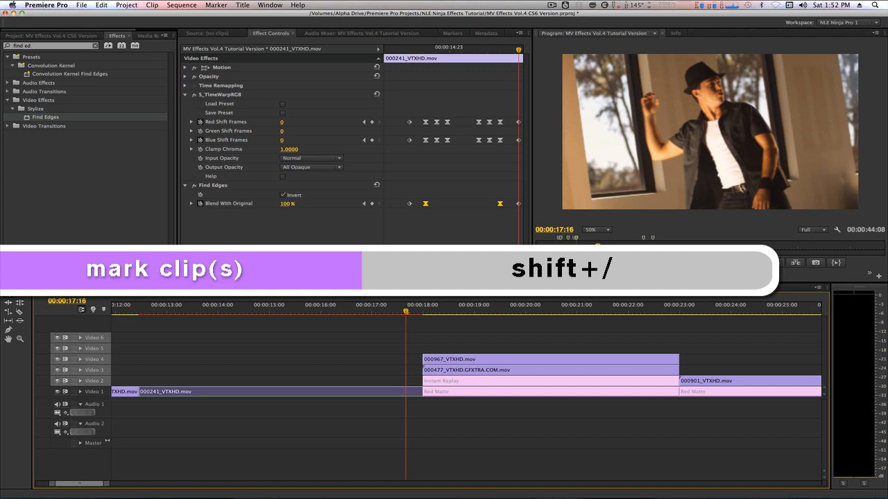
{"action": "key", "text": "shift+slash"}
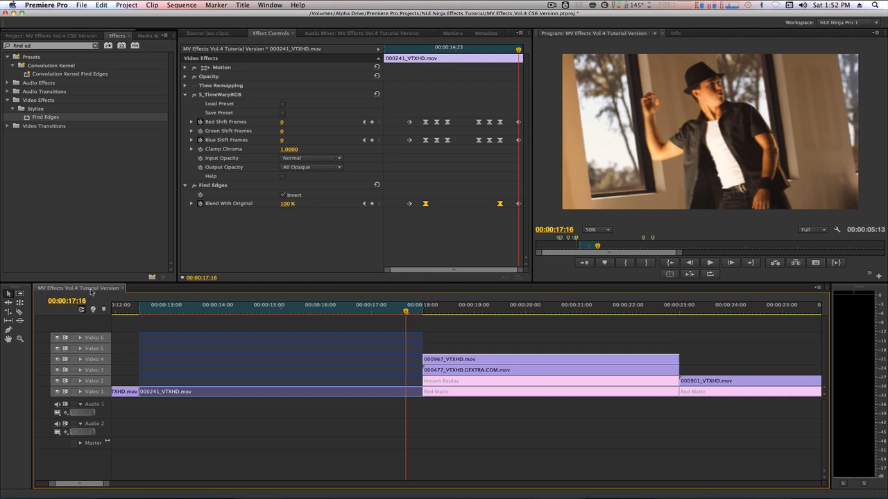
{"action": "key", "text": "Return"}
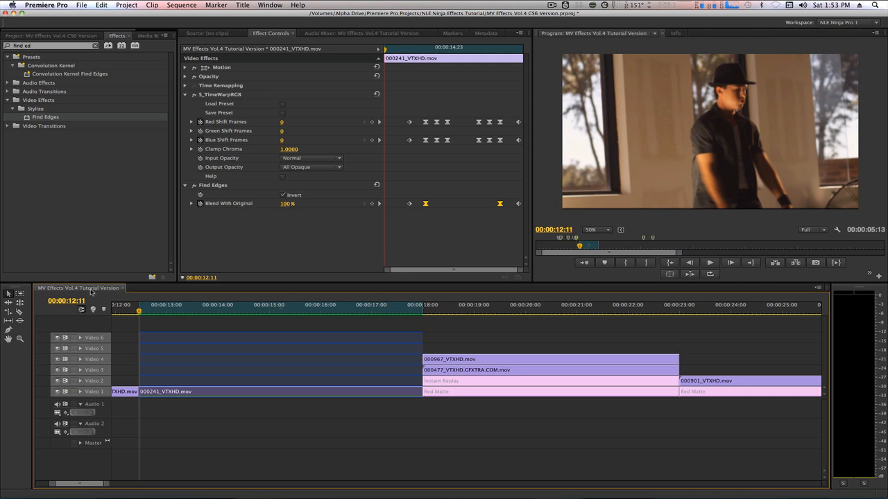
- Play back the rendered edge-effect section, then select 0034_SolidShapes in the PNGs bin
{"action": "key", "text": "space"}
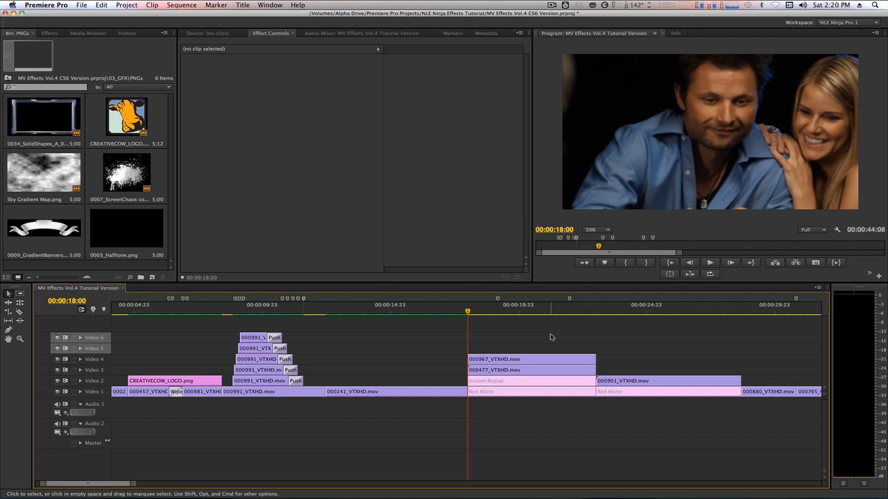
{"action": "left_click", "coordinate": [67, 131]}
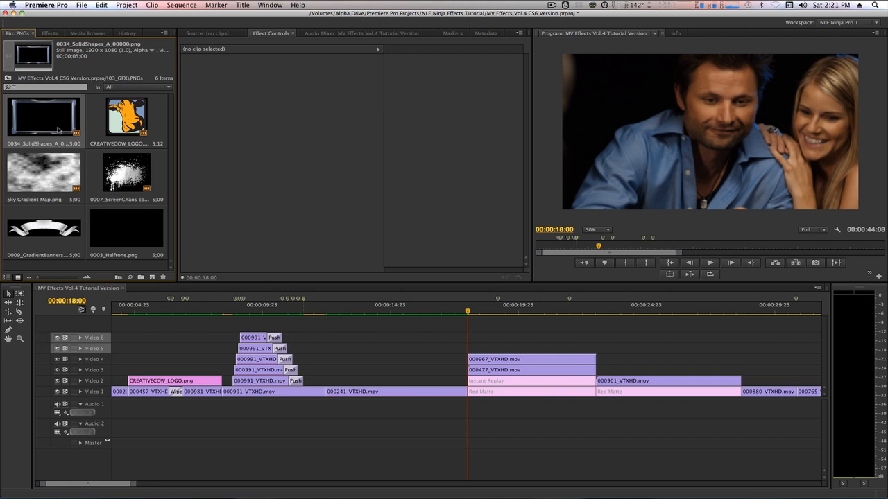
- Place 0034_SolidShapes on Video 5 at 00:00:18:00 and scale 000967_VTXHD.mov to 78
{"action": "left_click_drag", "start_coordinate": [59, 130], "coordinate": [469, 339]}
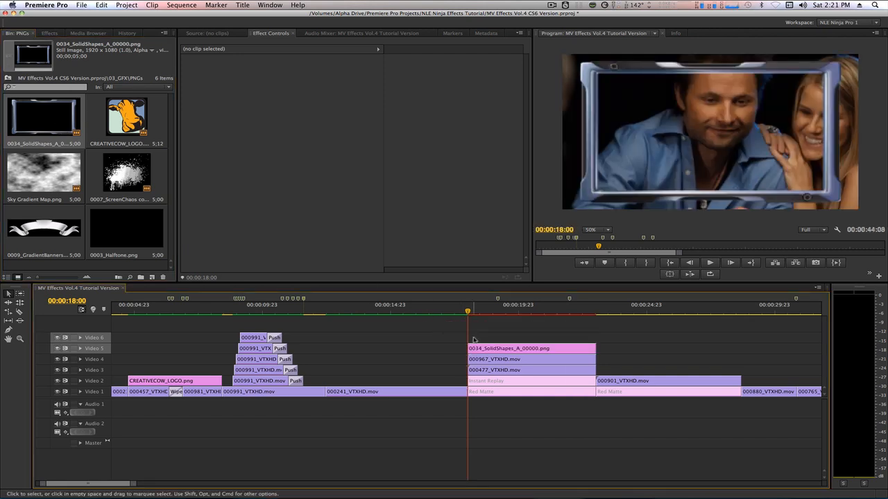
{"action": "left_click", "coordinate": [485, 360]}
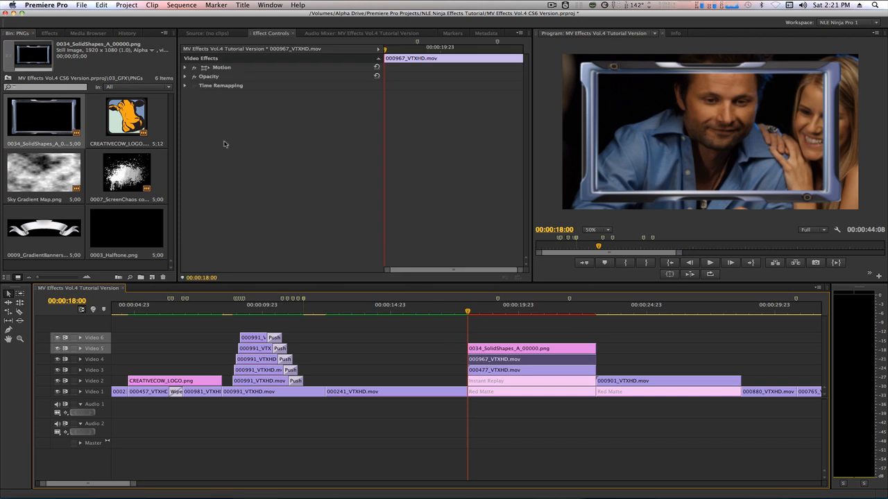
{"action": "left_click", "coordinate": [185, 67]}
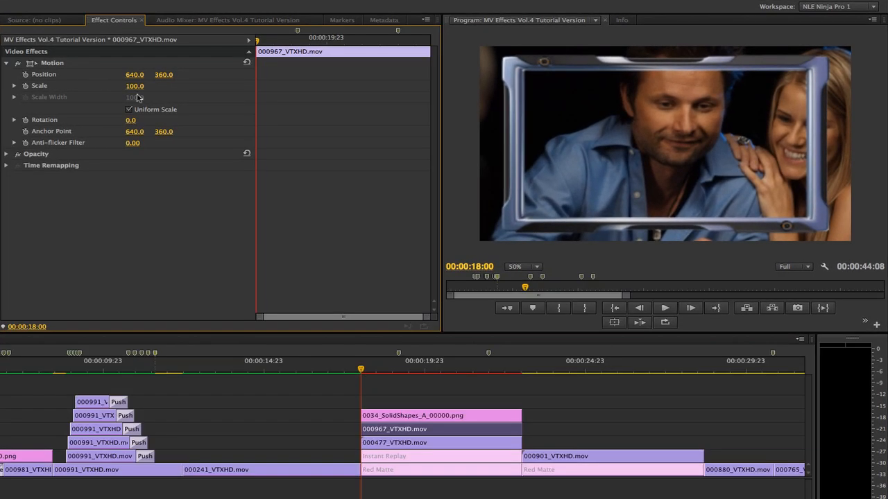
{"action": "left_click", "coordinate": [135, 86]}
{"action": "type", "text": "78"}
{"action": "key", "text": "Return"}
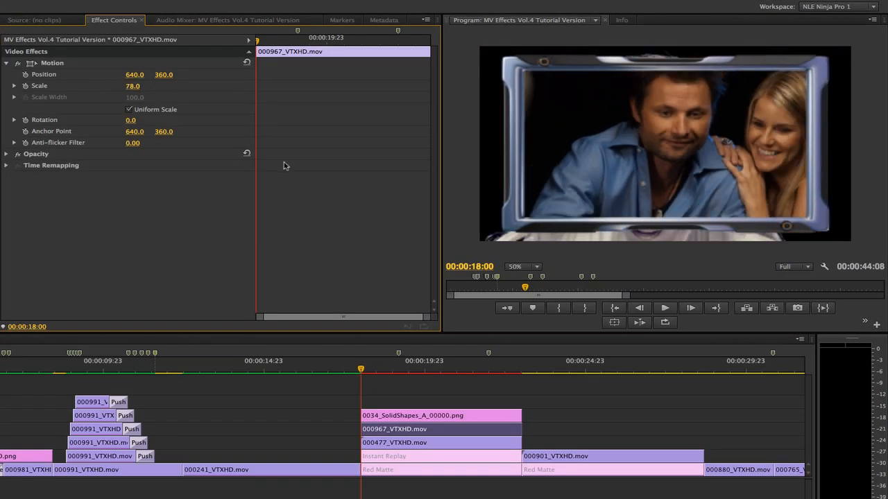
- Nest the frame graphic and scaled clip on Video 4 and name the nest 'Top IR Screen'
{"action": "left_click", "coordinate": [402, 416], "text": "shift"}
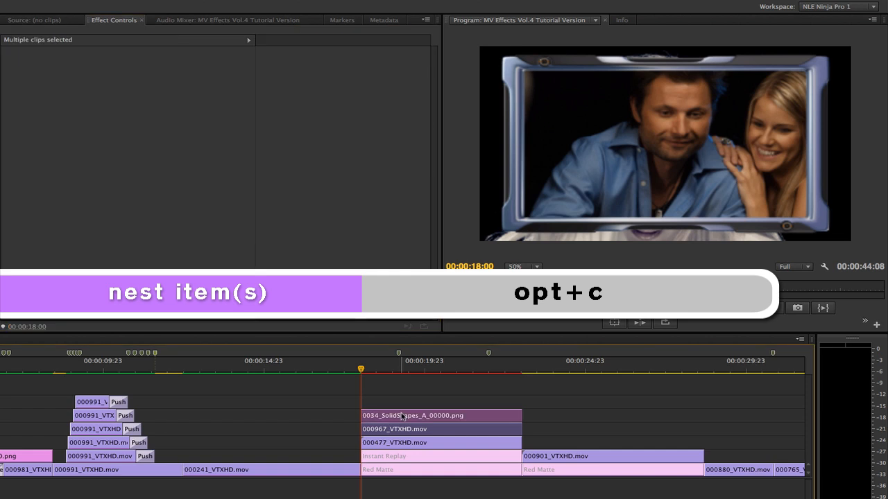
{"action": "key", "text": "alt+c"}
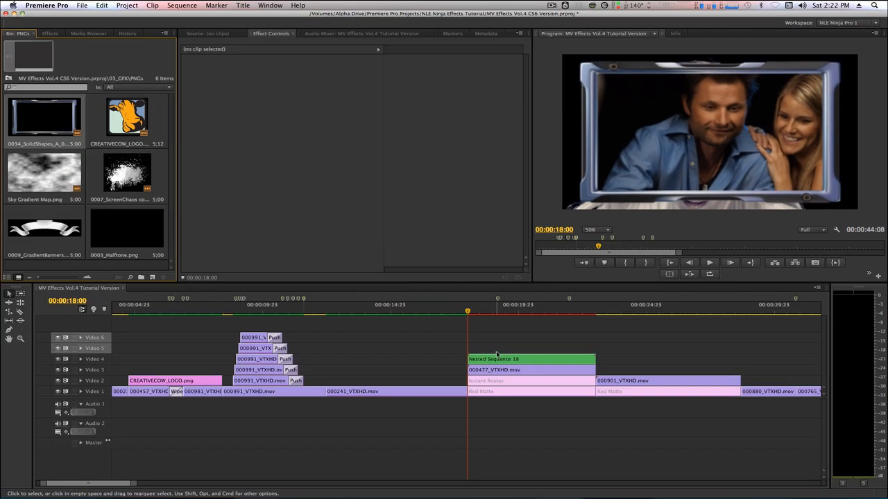
{"action": "left_click", "coordinate": [458, 387]}
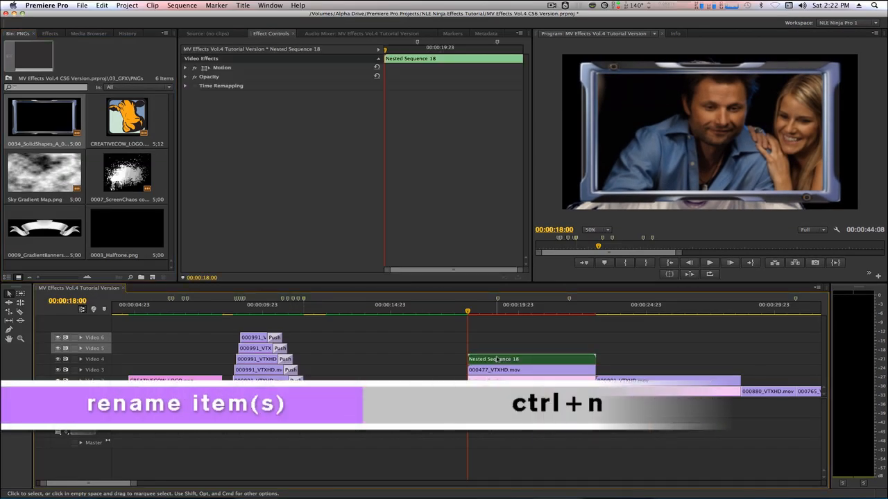
{"action": "key", "text": "ctrl+n"}
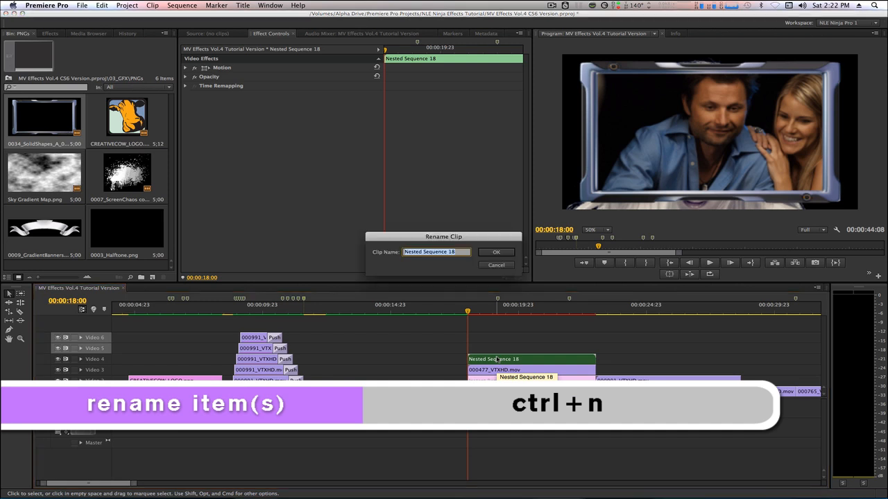
{"action": "type", "text": "To"}
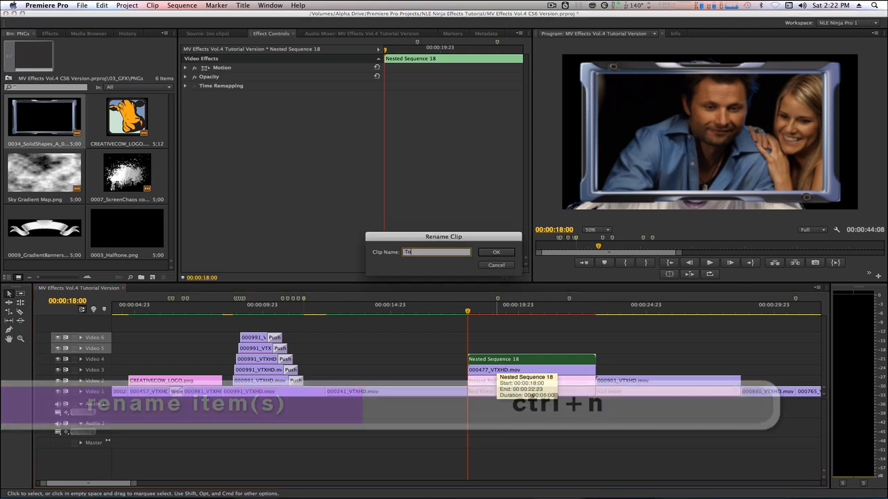
{"action": "type", "text": "p Il Screen"}
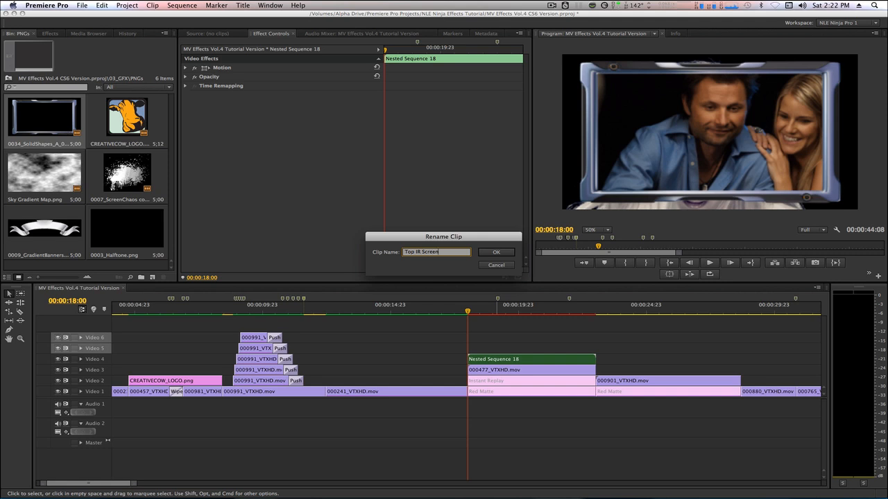
{"action": "key", "text": "Return"}
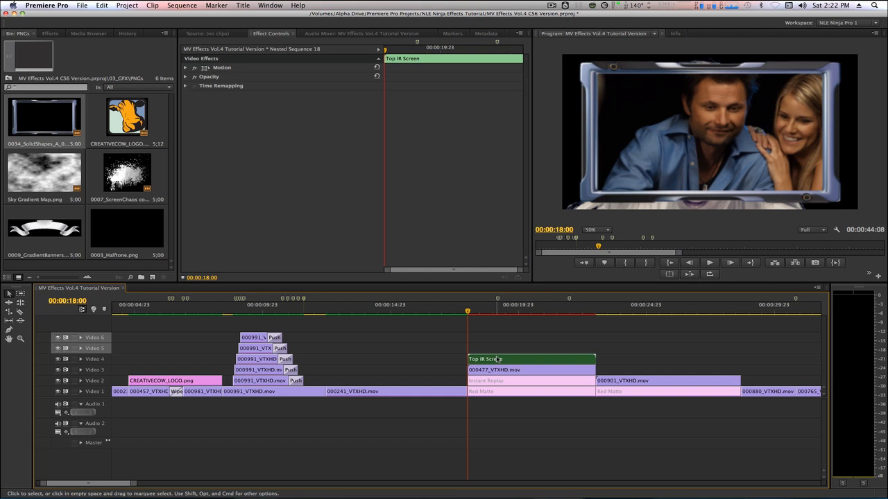
{"action": "key", "text": "super+0"}
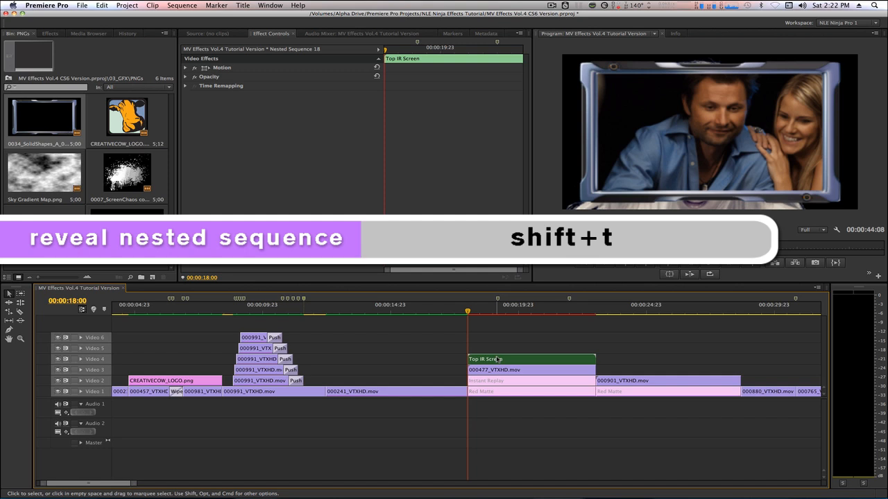
- Open the nest and apply Solid Composite to the 000967_VTXHD.mov clip inside it
{"action": "key", "text": "shift+t"}
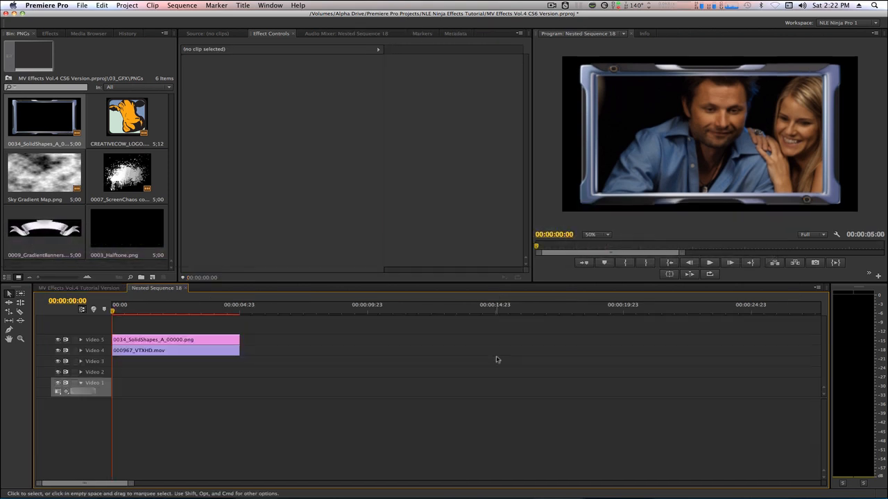
{"action": "left_click", "coordinate": [161, 352]}
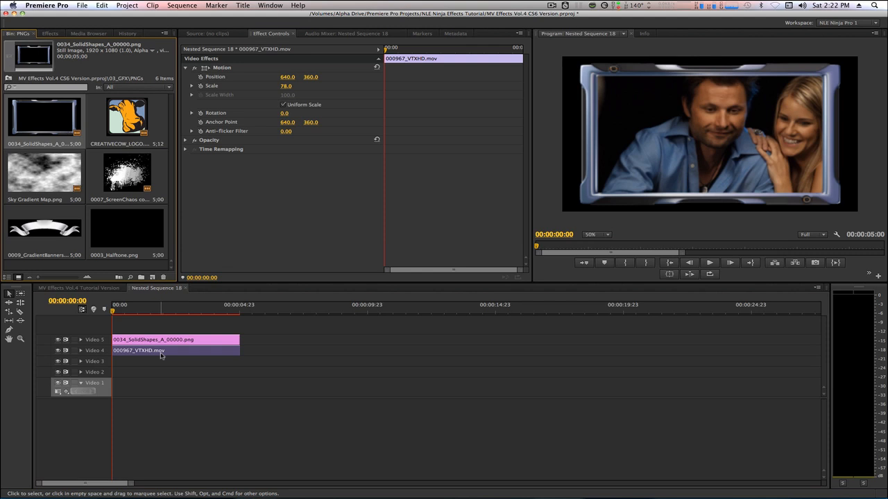
{"action": "key", "text": "shift+7"}
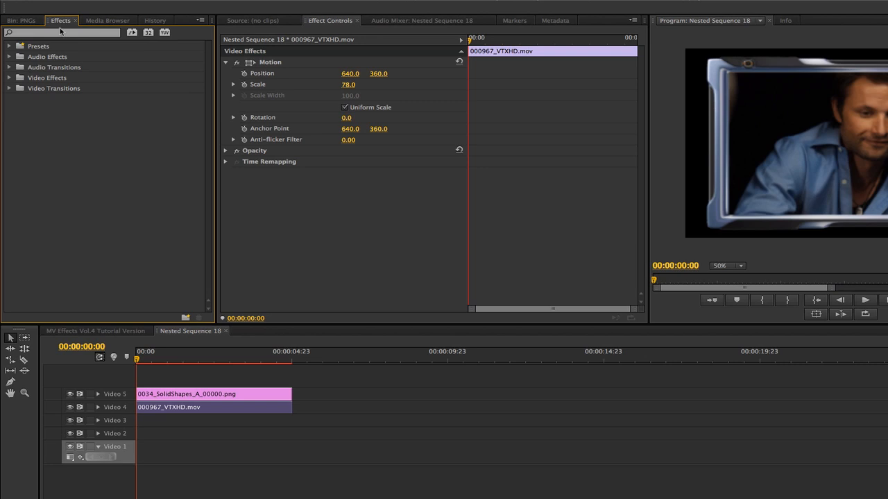
{"action": "type", "text": "solid"}
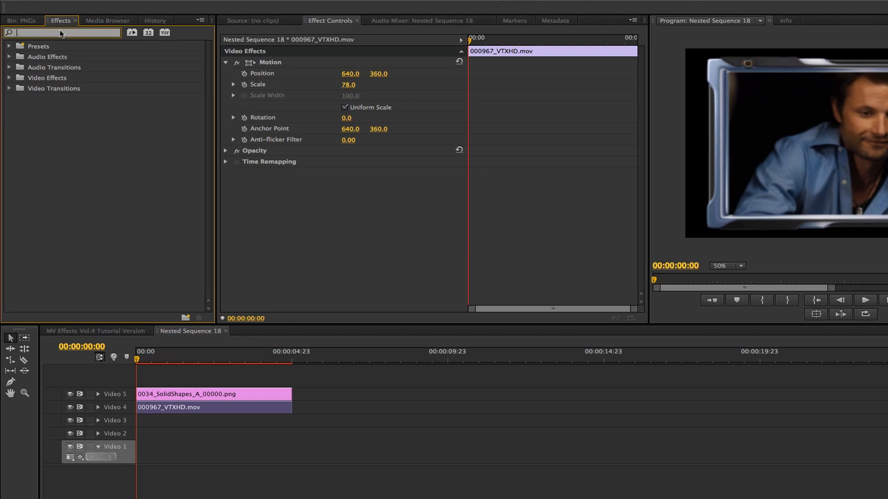
{"action": "type", "text": " com"}
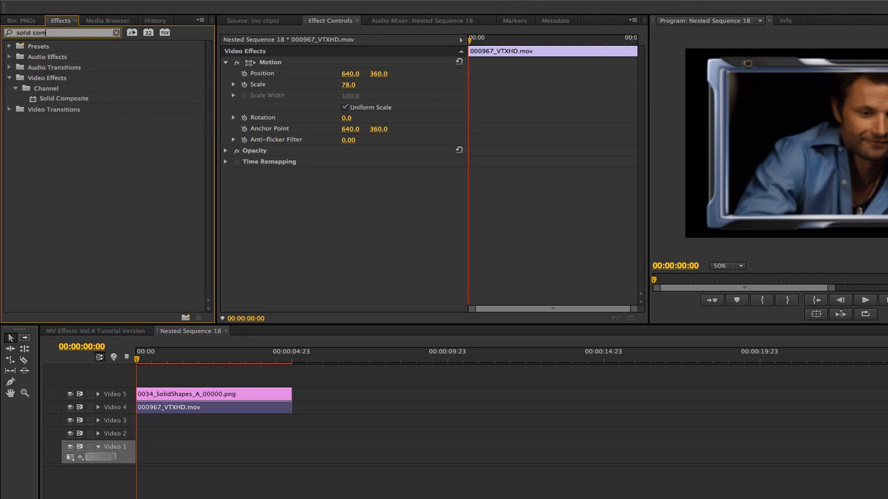
{"action": "left_click", "coordinate": [33, 101]}
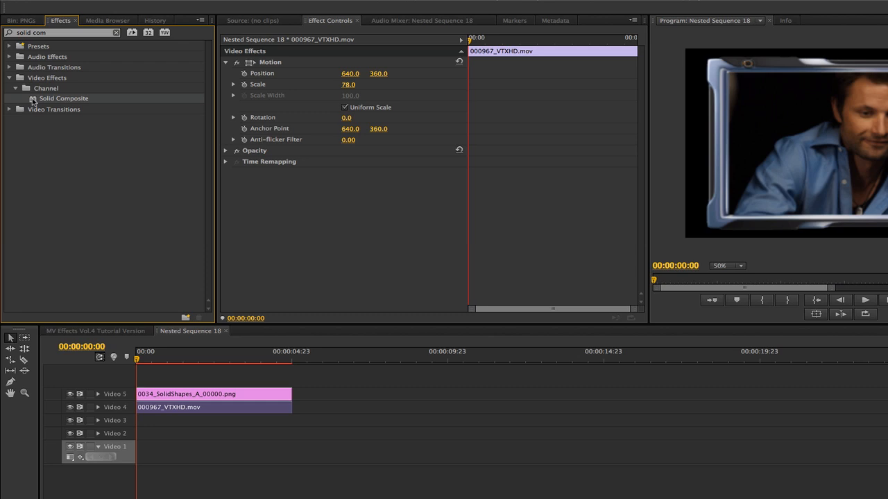
{"action": "double_click", "coordinate": [33, 101]}
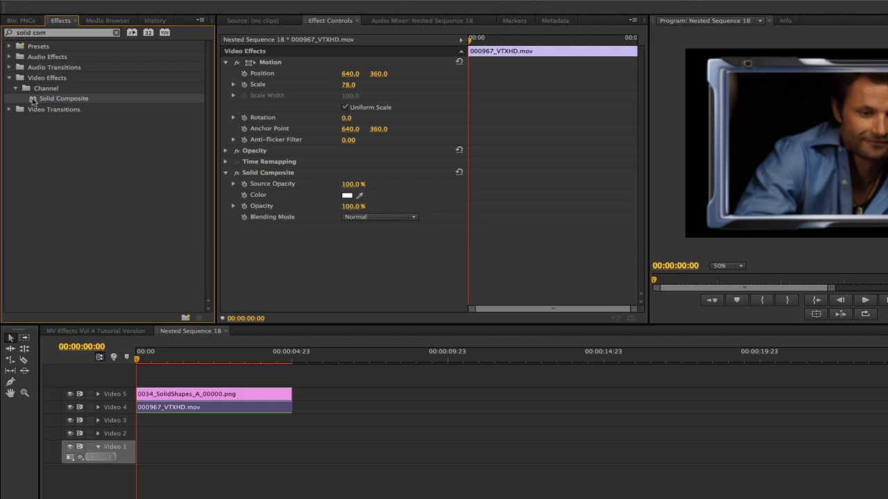
{"action": "left_click", "coordinate": [305, 225]}
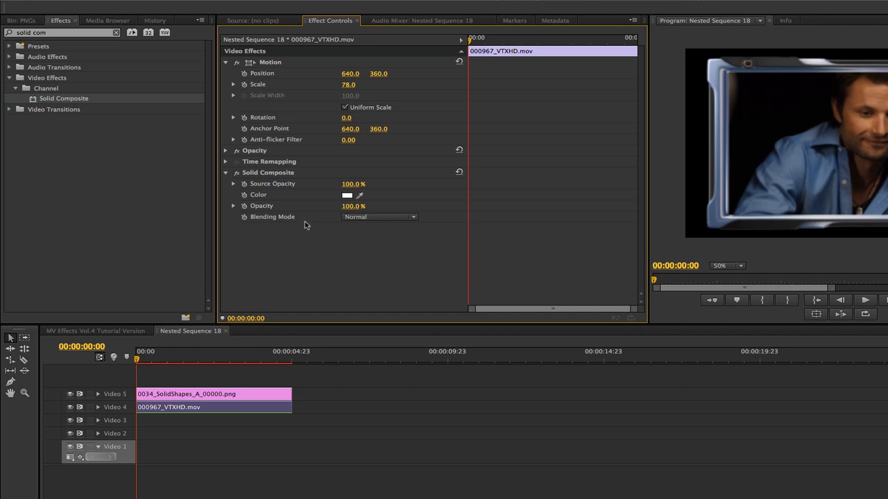
- Keyframe Solid Composite opacity from 0% up to 46% at 00:00:00:20
{"action": "key", "text": "space"}
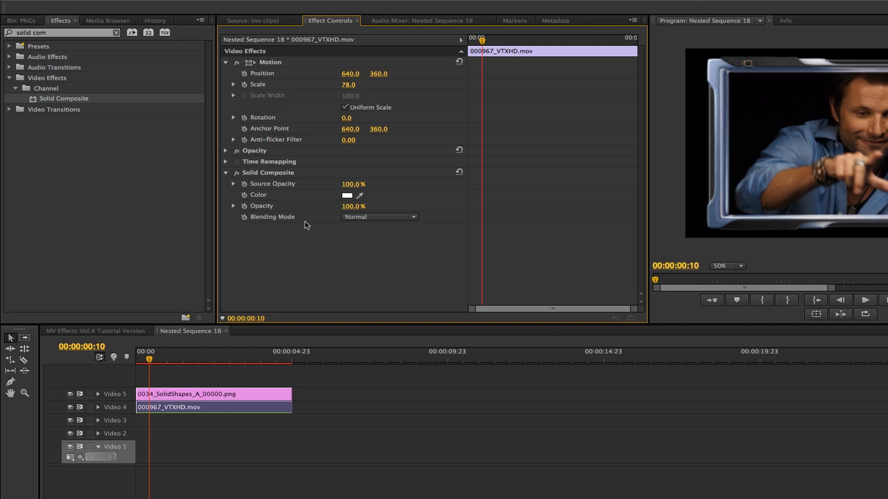
{"action": "left_click", "coordinate": [244, 206]}
{"action": "left_click_drag", "start_coordinate": [352, 208], "coordinate": [278, 207]}
{"action": "key", "text": "shift+Right"}
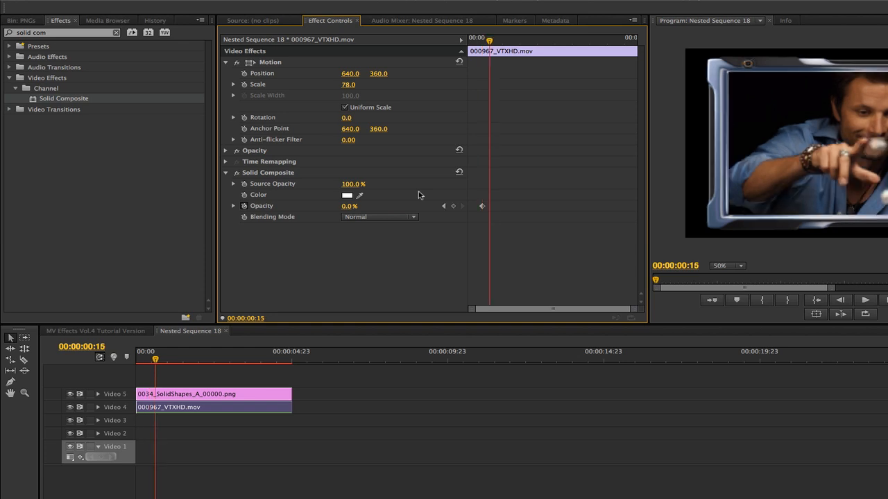
{"action": "key", "text": "shift+Right"}
{"action": "left_click", "coordinate": [349, 206]}
{"action": "type", "text": "46"}
{"action": "key", "text": "Return"}
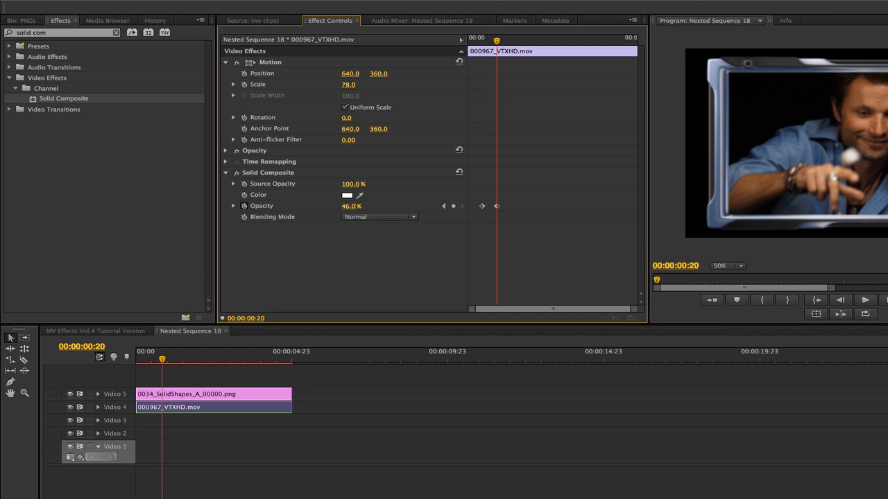
- Return opacity to 0% at 00:00:01:06 and set the blending mode to Add
{"action": "key", "text": "shift+Right"}
{"action": "key", "text": "shift+Right"}
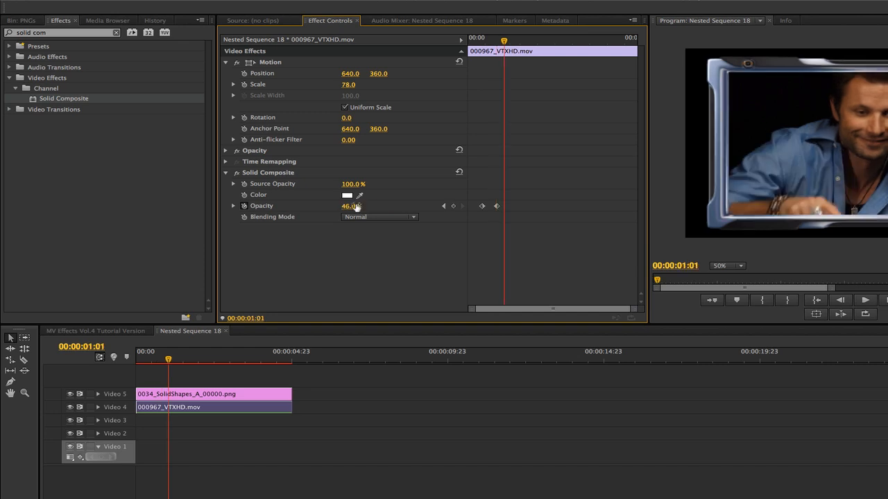
{"action": "left_click_drag", "start_coordinate": [482, 206], "coordinate": [513, 209], "text": "alt"}
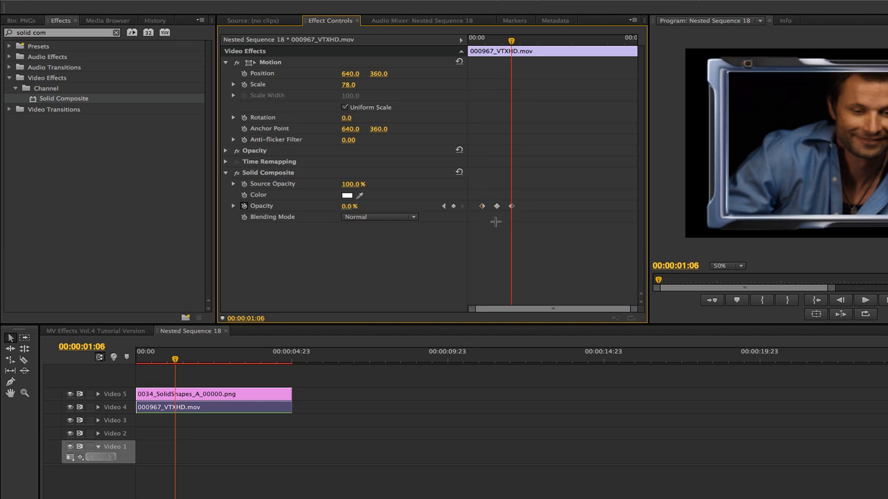
{"action": "left_click", "coordinate": [392, 217]}
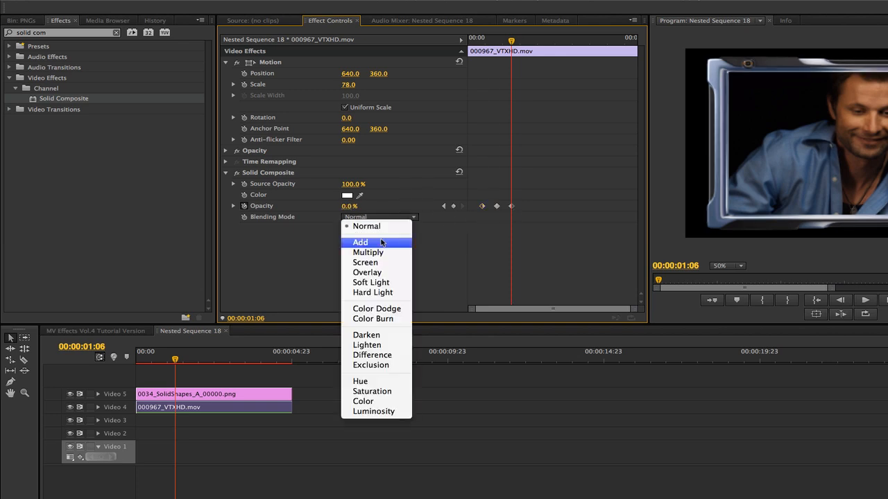
{"action": "left_click", "coordinate": [381, 242]}
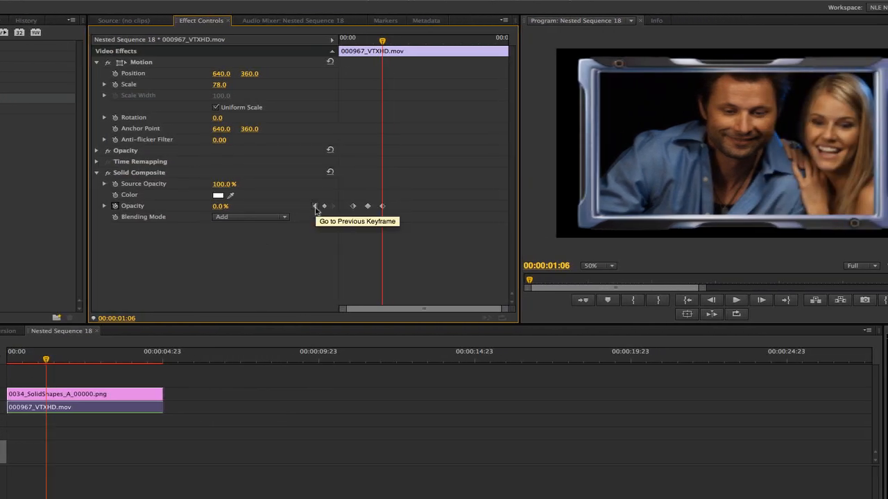
- Copy the three opacity keyframes 2.12 seconds later to 00:00:03:18 for a second flash
{"action": "left_click", "coordinate": [314, 206]}
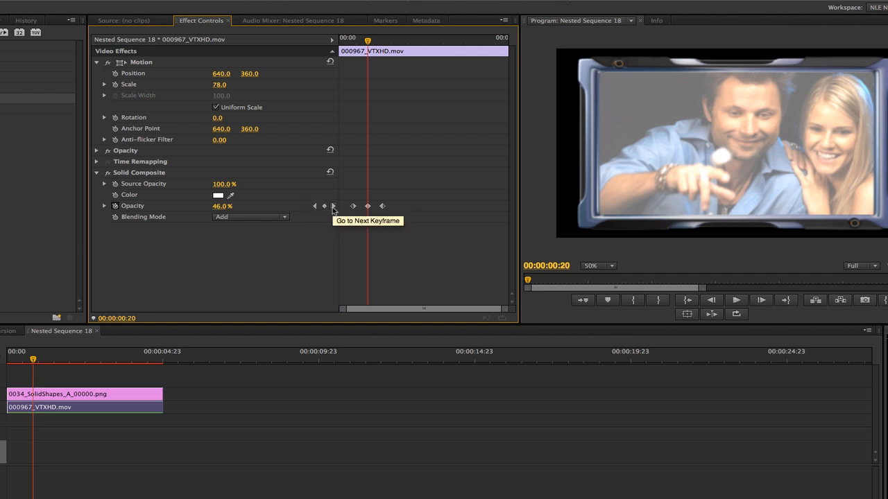
{"action": "left_click", "coordinate": [332, 208]}
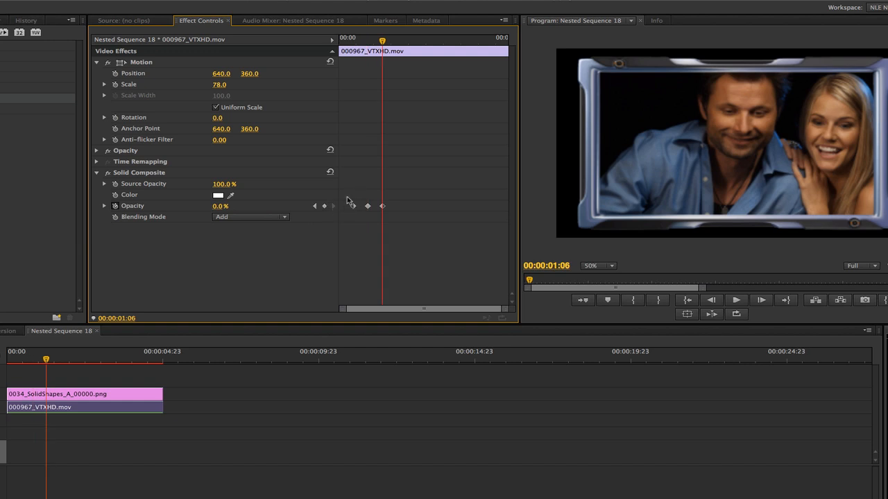
{"action": "left_click_drag", "start_coordinate": [353, 203], "coordinate": [394, 217]}
{"action": "left_click", "coordinate": [124, 318]}
{"action": "type", "text": "+2.12"}
{"action": "key", "text": "Return"}
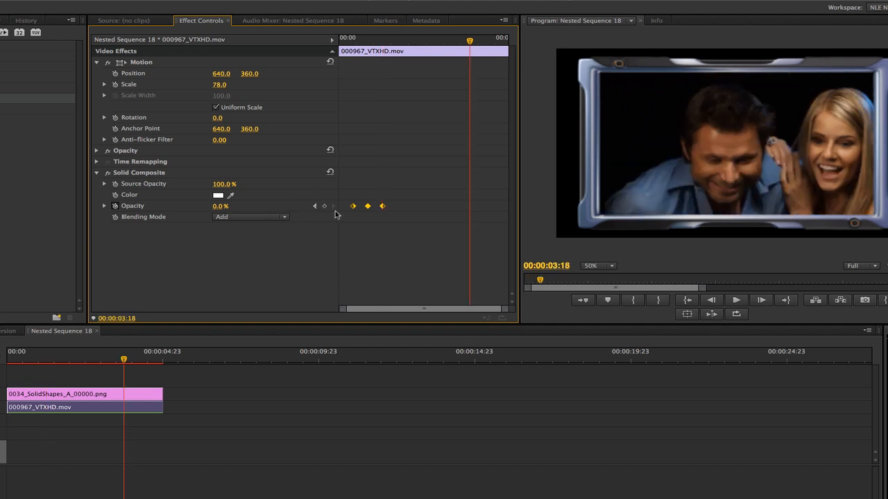
{"action": "left_click_drag", "start_coordinate": [353, 206], "coordinate": [469, 206]}
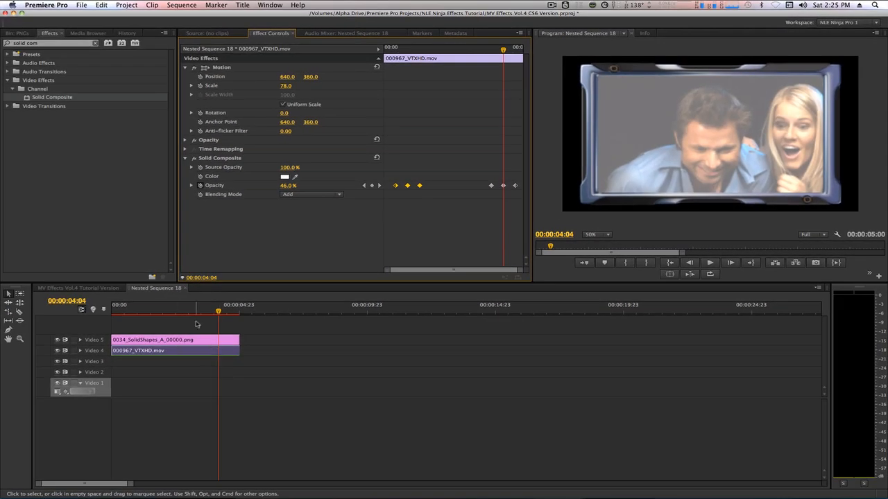
{"action": "left_click", "coordinate": [183, 333]}
{"action": "left_click", "coordinate": [186, 359]}
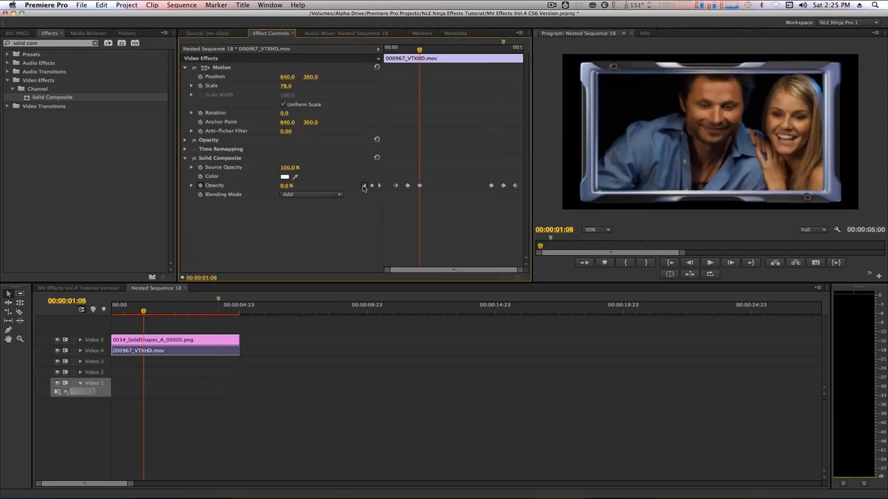
{"action": "left_click", "coordinate": [192, 325]}
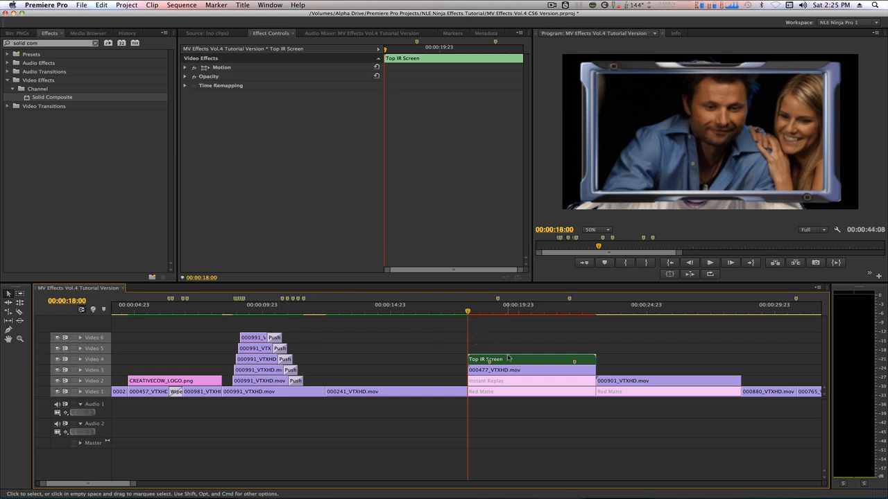
- Move Top IR Screen up to Video 5 and disable it
{"action": "left_click_drag", "start_coordinate": [512, 359], "coordinate": [509, 350]}
{"action": "key", "text": "ctrl+b"}
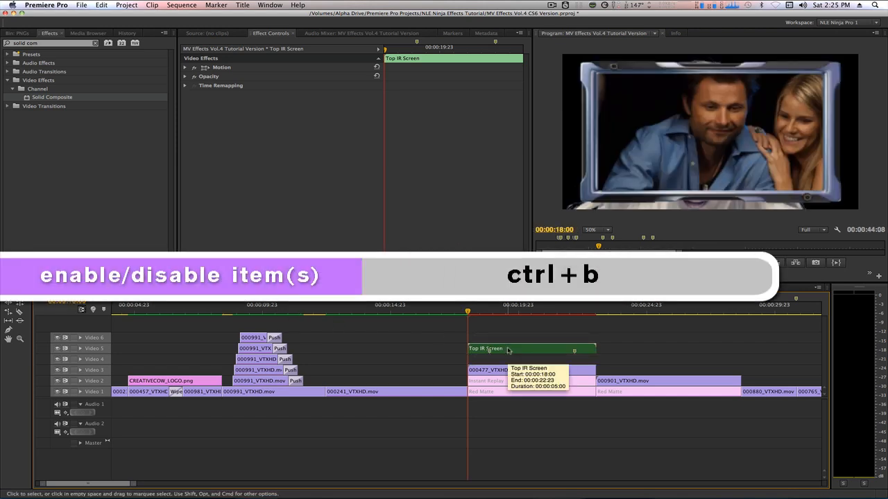
{"action": "key", "text": "ctrl+b"}
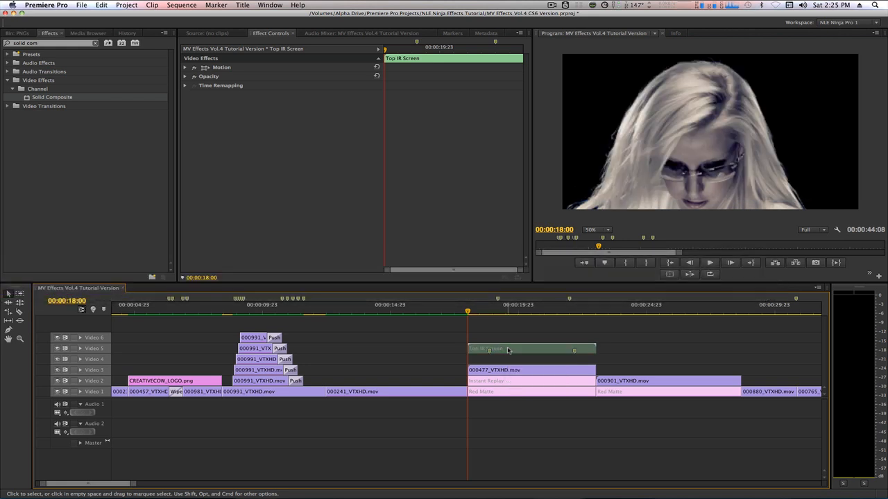
- Place the 0034_SolidShapes frame on Video 4 and scale 000477_VTXHD.mov to 78
{"action": "key", "text": "shift+1"}
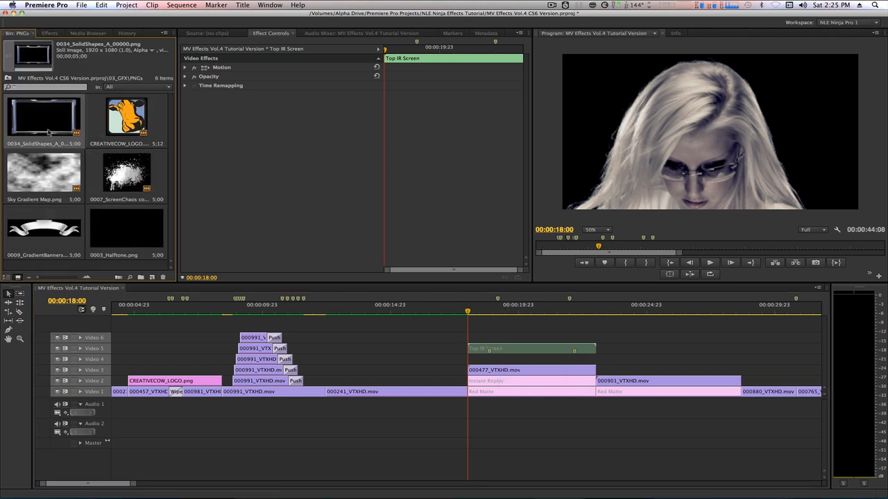
{"action": "left_click_drag", "start_coordinate": [222, 218], "coordinate": [489, 363]}
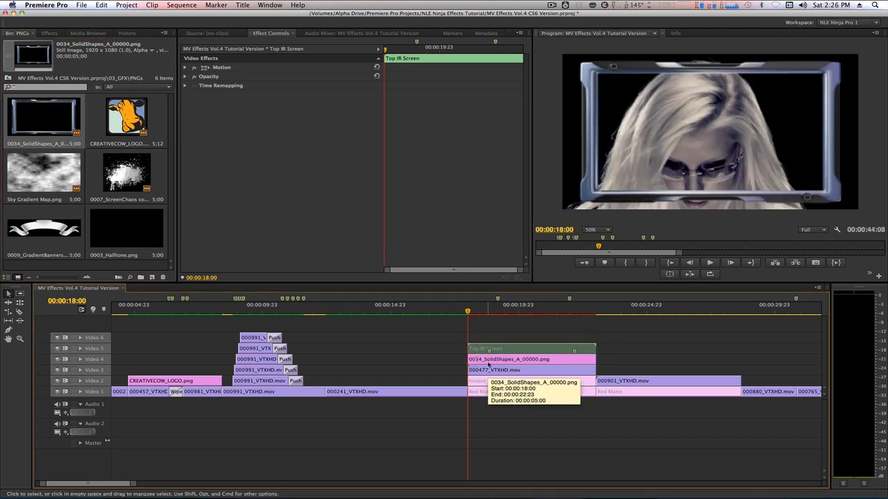
{"action": "left_click", "coordinate": [495, 372]}
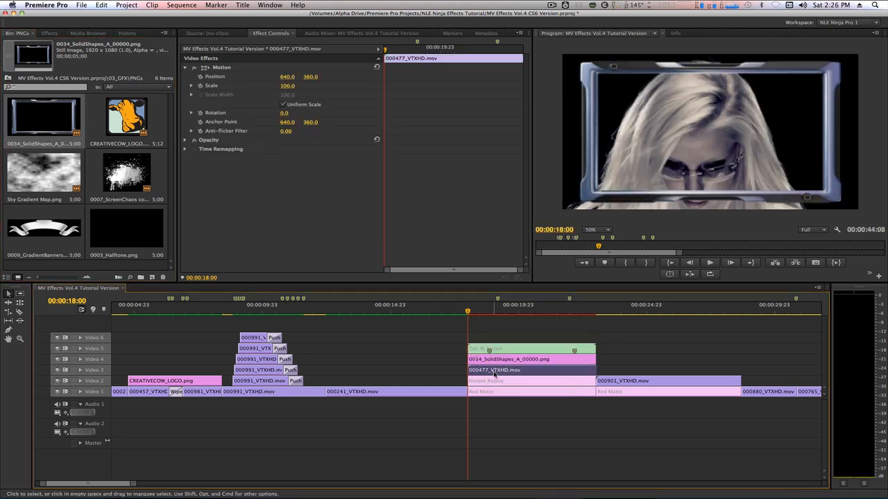
{"action": "left_click", "coordinate": [287, 86]}
{"action": "type", "text": "78"}
{"action": "key", "text": "Return"}
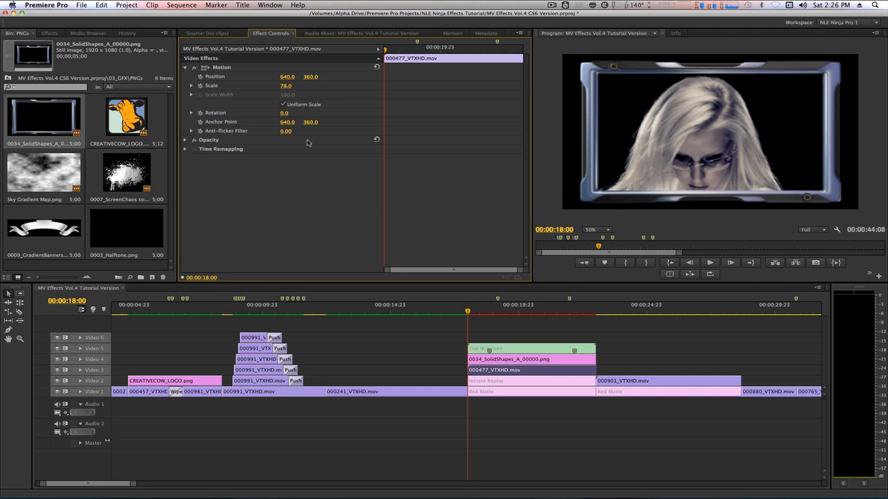
- Nest the SolidShapes frame with the Video 3 clip and name it 'Bottom IR Screen'
{"action": "left_click", "coordinate": [534, 362], "text": "shift"}
{"action": "key", "text": "shift+n"}
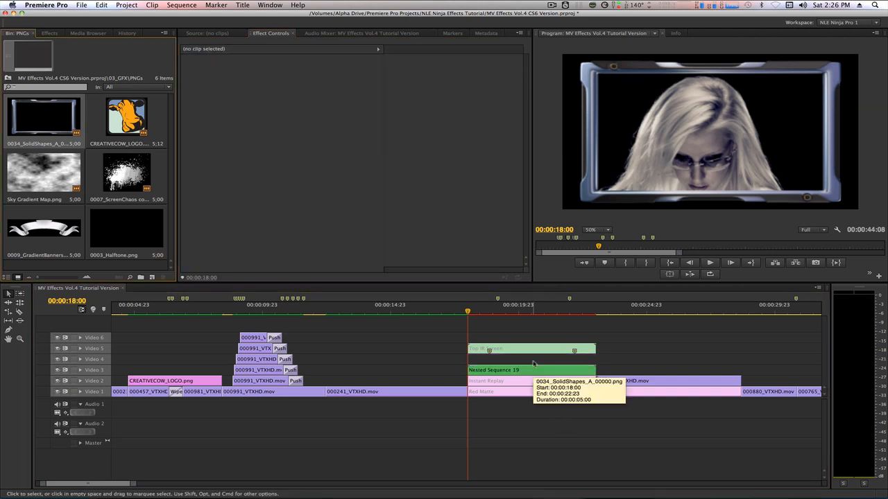
{"action": "left_click", "coordinate": [531, 370]}
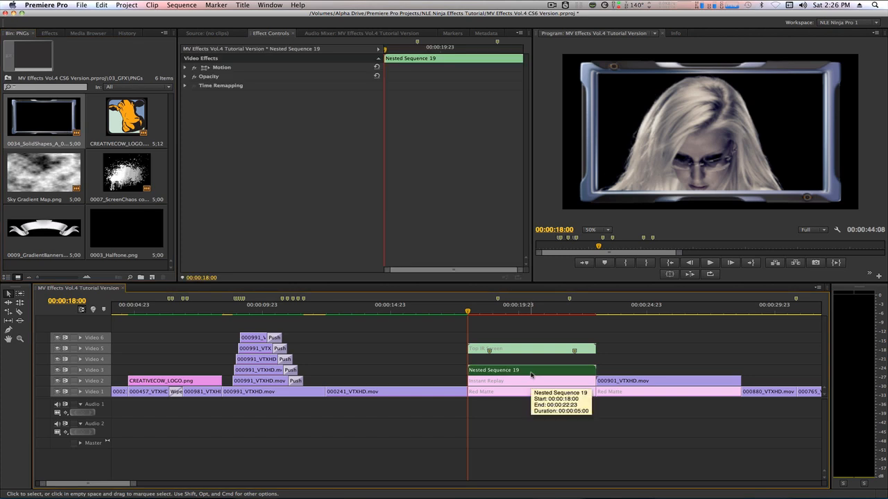
{"action": "key", "text": "shift+r"}
{"action": "type", "text": "Bo"}
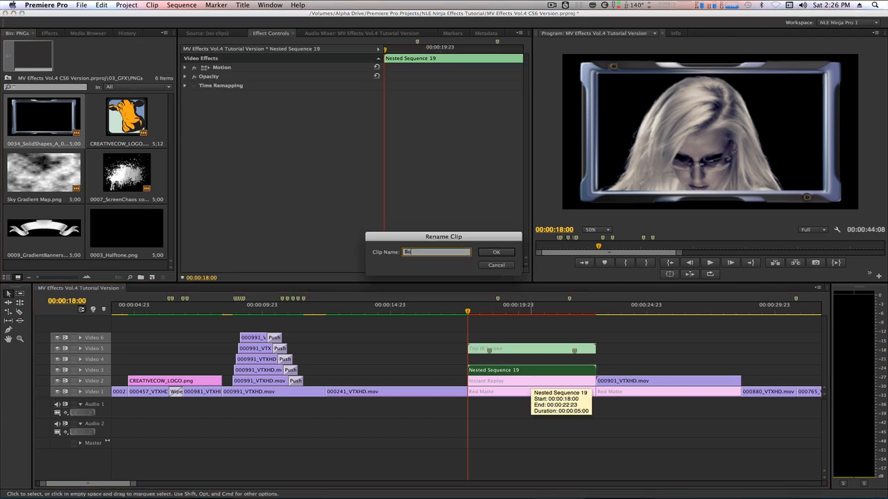
{"action": "type", "text": "ttom IR "}
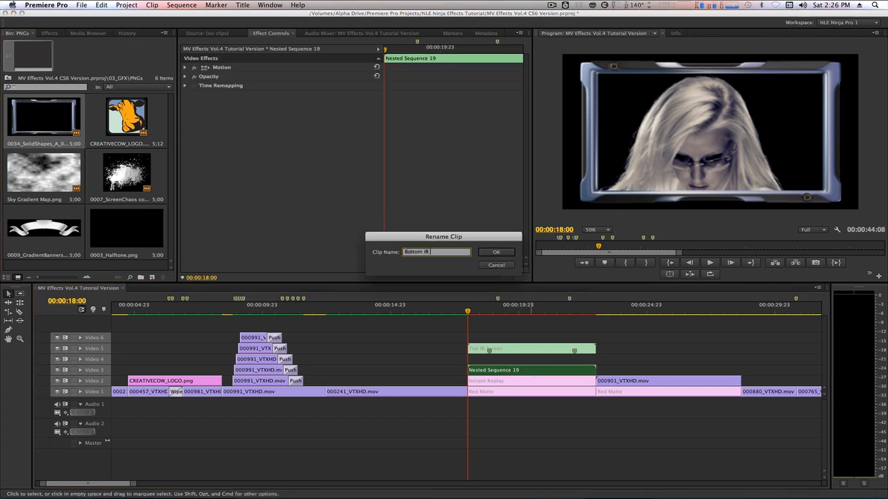
{"action": "type", "text": "Screen"}
{"action": "key", "text": "Return"}
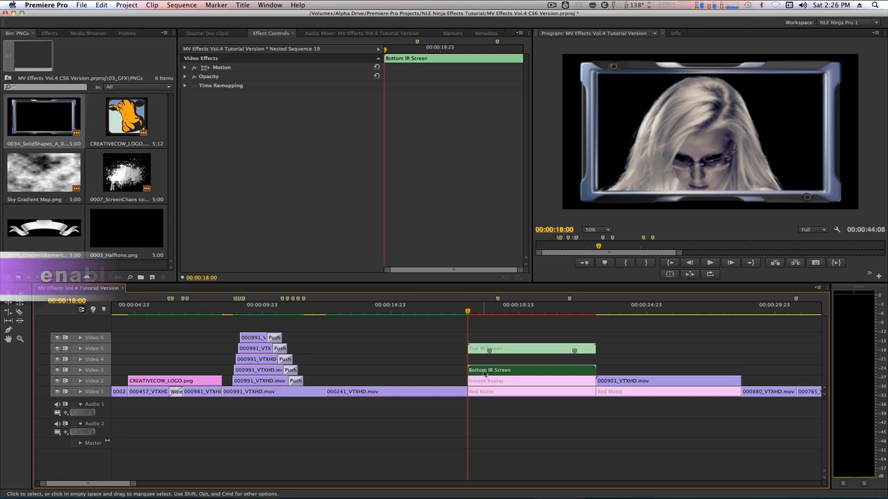
- Re-enable Top IR Screen on Video 5 and select both IR screen clips
{"action": "left_click", "coordinate": [485, 349]}
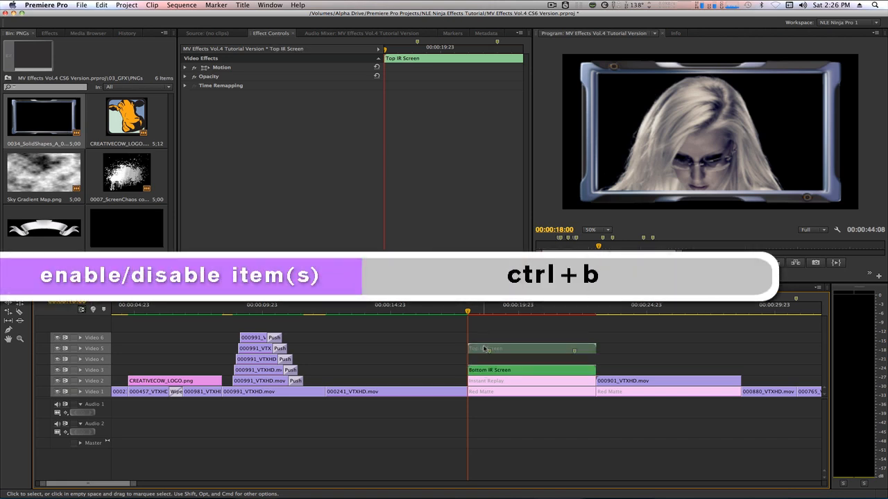
{"action": "key", "text": "ctrl+b"}
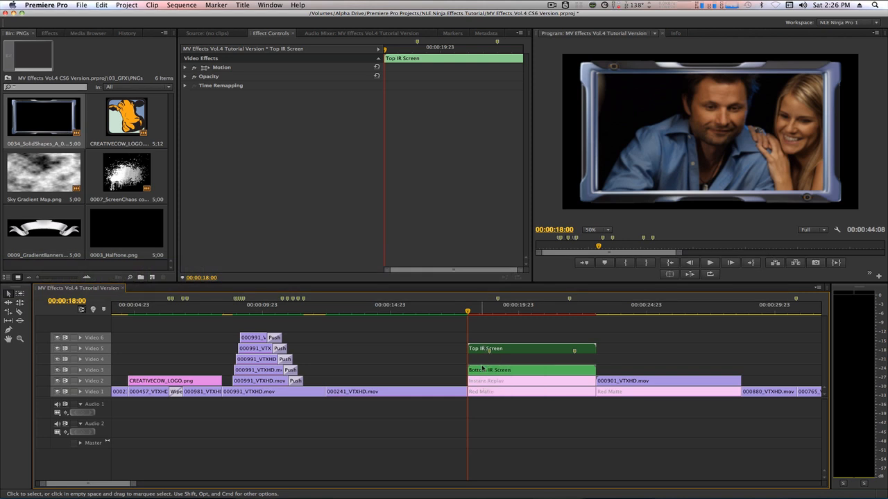
{"action": "left_click", "coordinate": [485, 371], "text": "shift"}
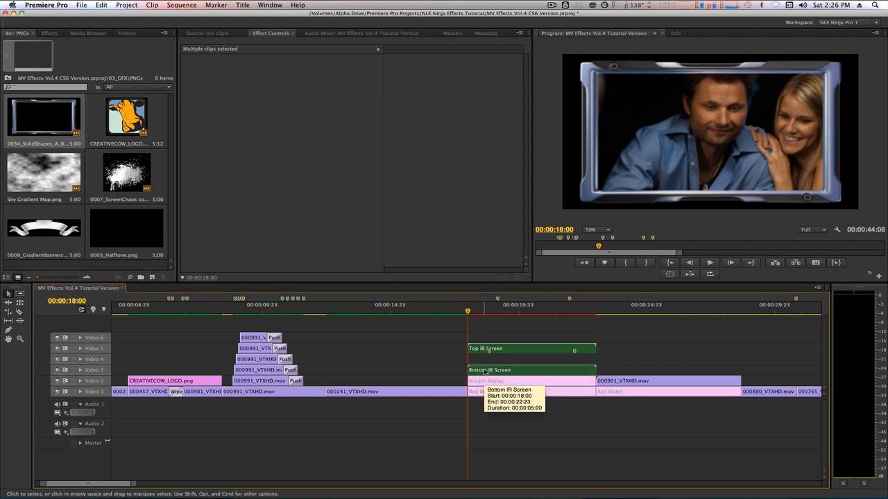
- Search 'basic 3d' and apply the Basic 3D effect to the Top IR Screen clip
{"action": "key", "text": "shift+7"}
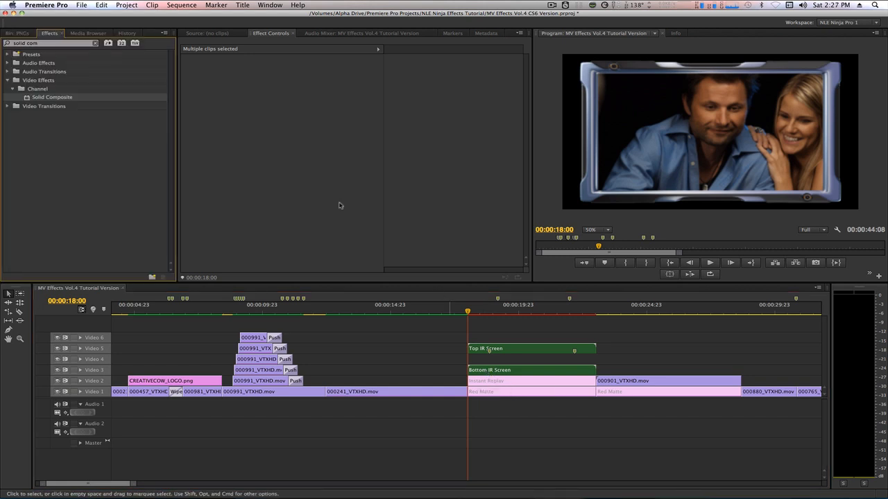
{"action": "left_click", "coordinate": [52, 42]}
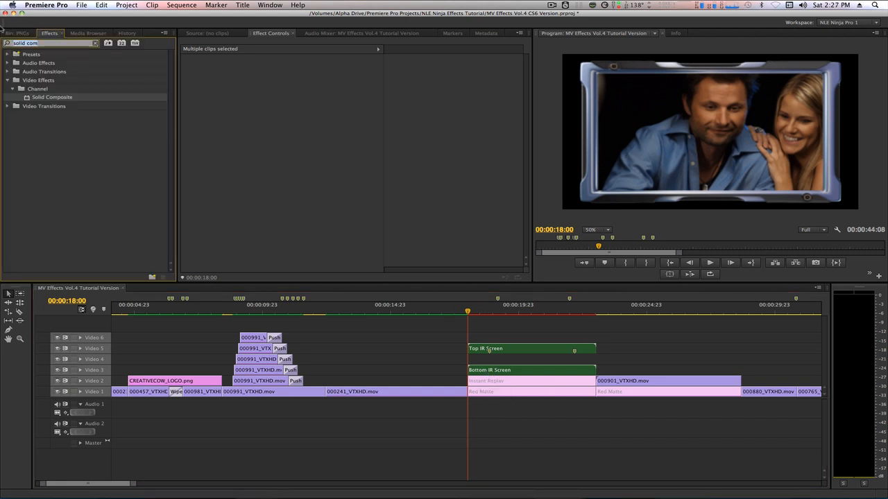
{"action": "type", "text": "basic 3d"}
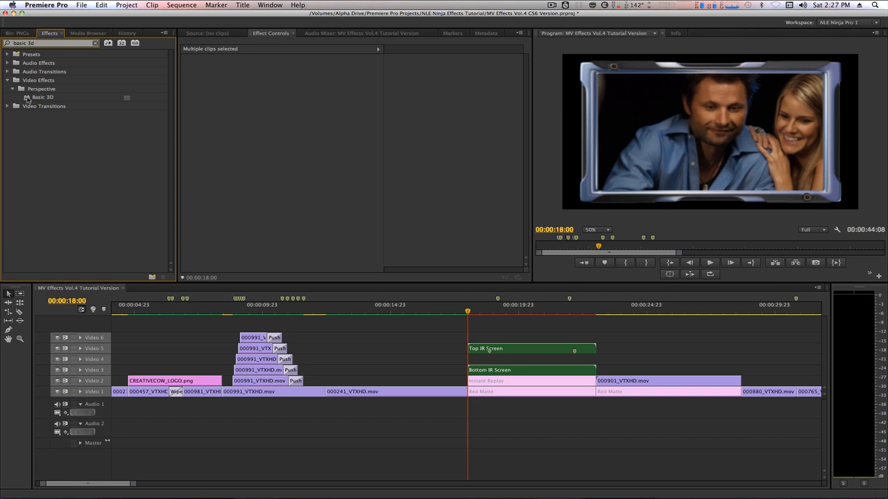
{"action": "left_click", "coordinate": [38, 97]}
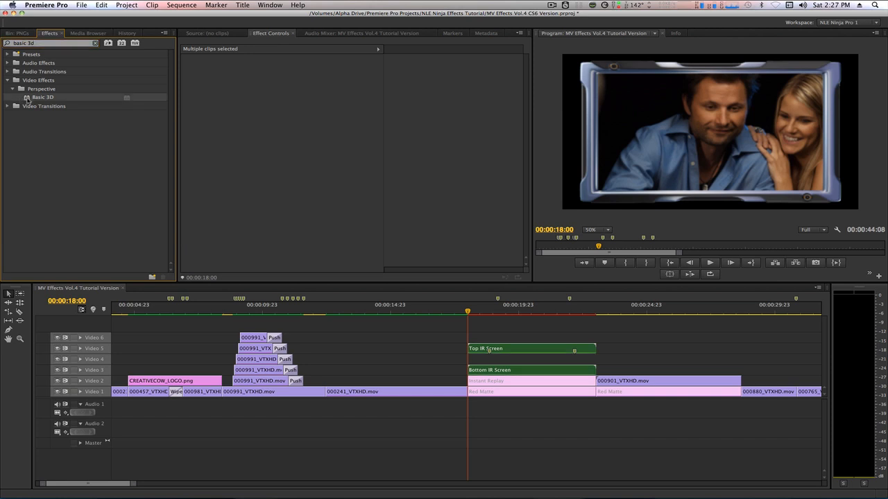
{"action": "left_click", "coordinate": [515, 333]}
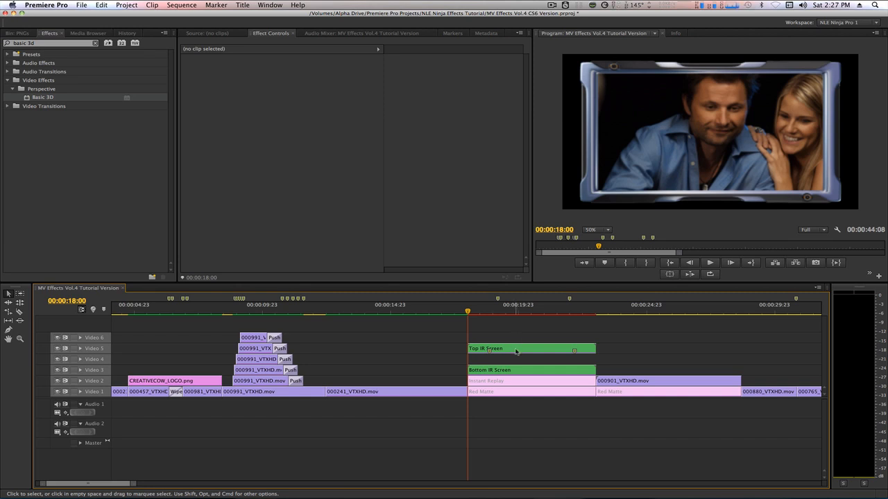
{"action": "left_click", "coordinate": [515, 350]}
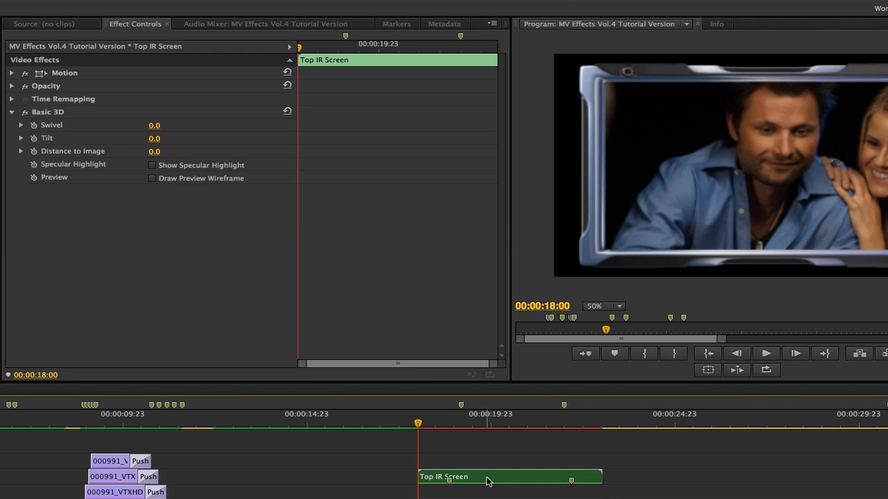
- Set the Top IR Screen's Scale to 138
{"action": "left_click", "coordinate": [12, 72]}
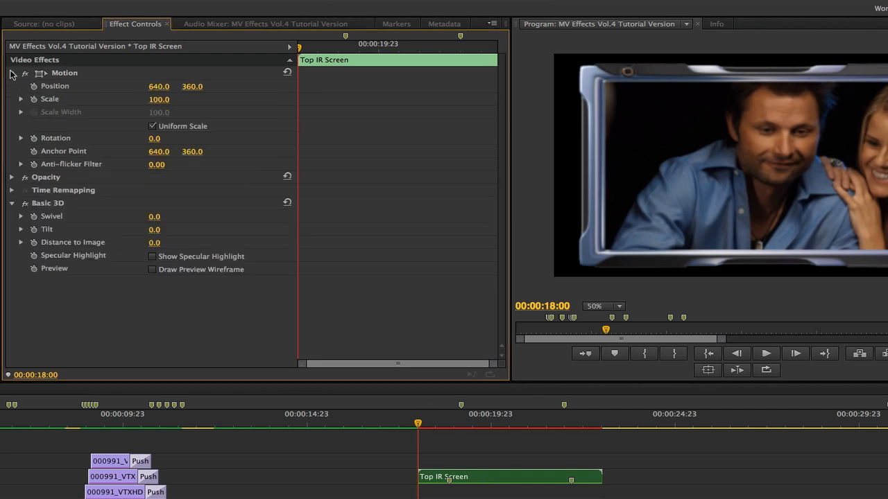
{"action": "left_click", "coordinate": [158, 99]}
{"action": "type", "text": "138"}
{"action": "key", "text": "Return"}
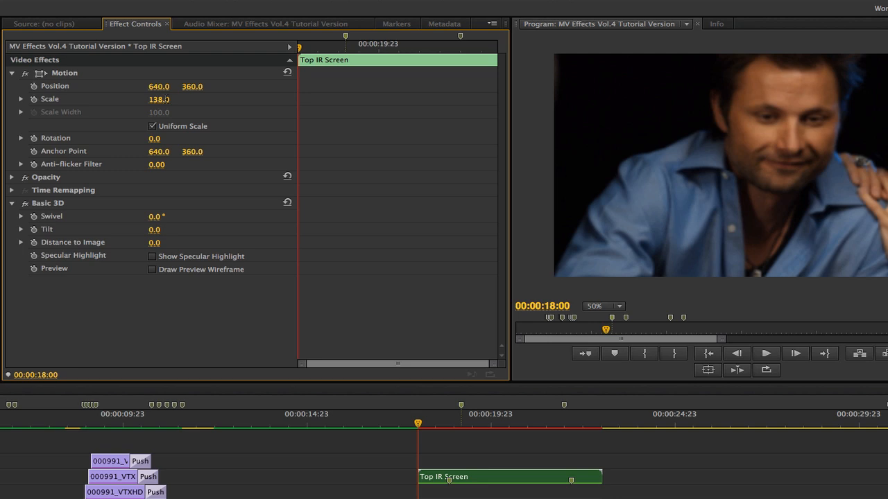
{"action": "key", "text": "space"}
{"action": "key", "text": "Right"}
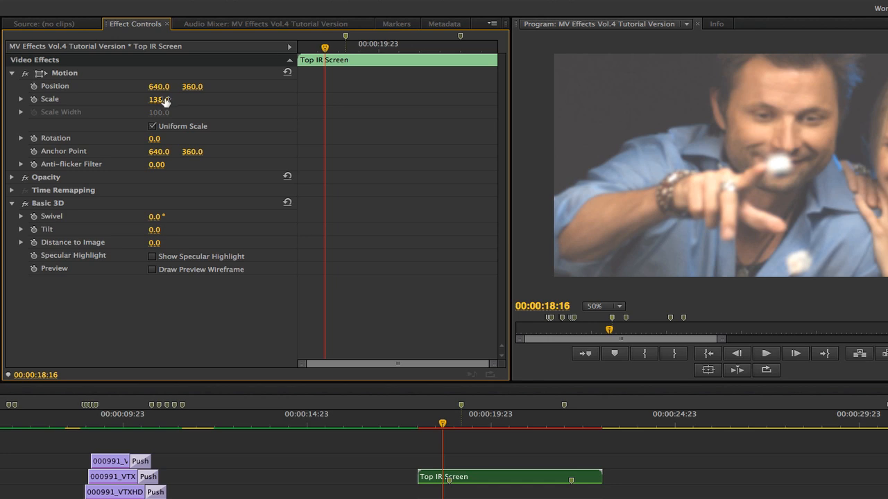
- Add starting keyframes for Position, Scale, Swivel and Distance to Image
{"action": "left_click", "coordinate": [33, 99]}
{"action": "left_click", "coordinate": [34, 86]}
{"action": "left_click", "coordinate": [33, 217]}
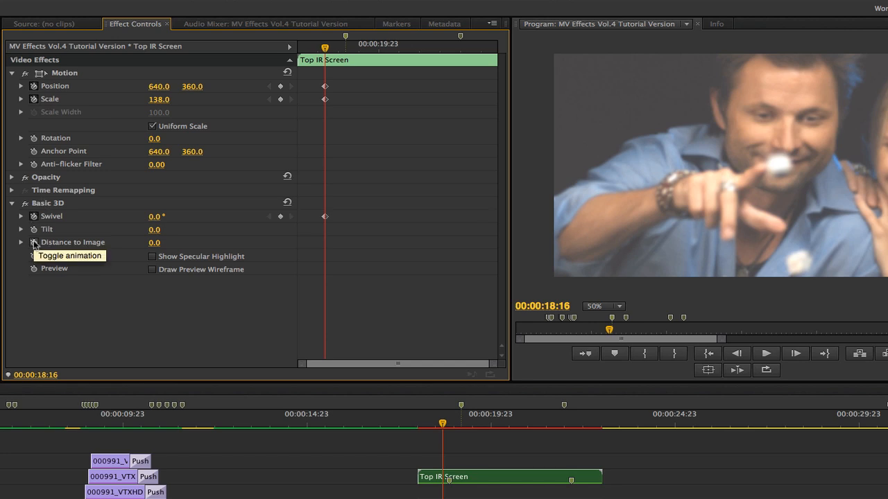
{"action": "left_click", "coordinate": [33, 242]}
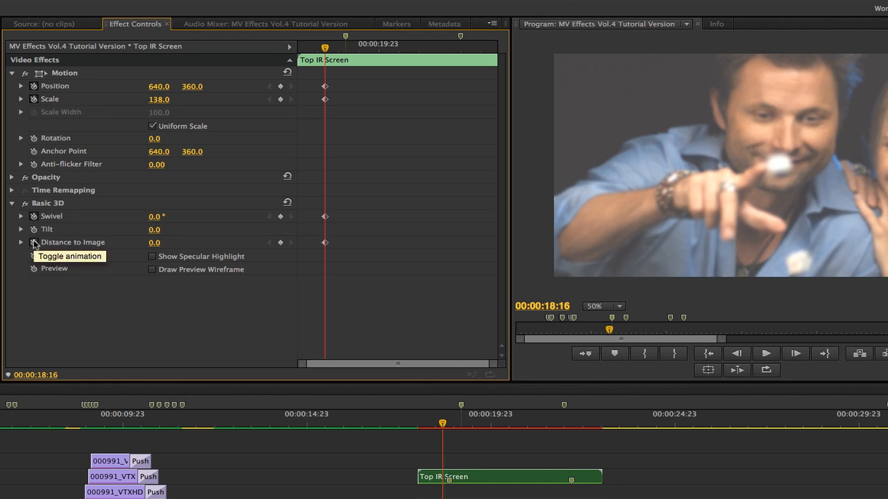
- At 00:00:19:04, keyframe Scale 112 and Position 338, 210
{"action": "key", "text": "shift+m"}
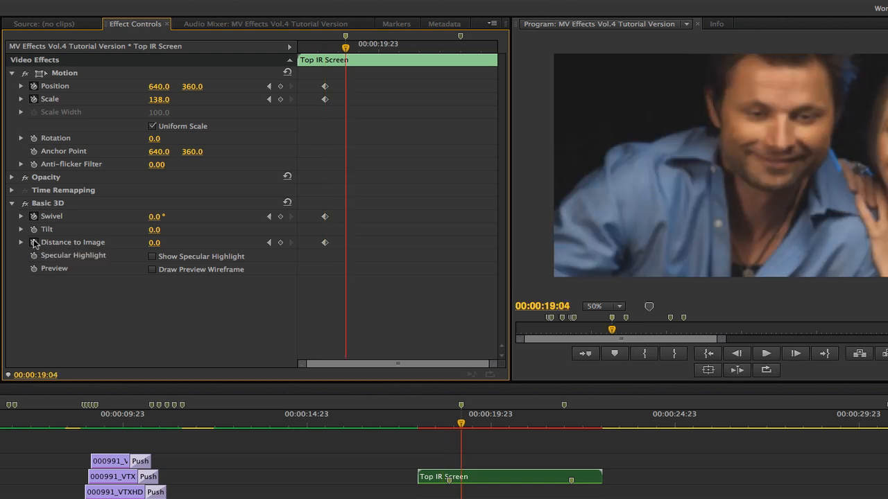
{"action": "left_click", "coordinate": [158, 99]}
{"action": "type", "text": "112"}
{"action": "key", "text": "Return"}
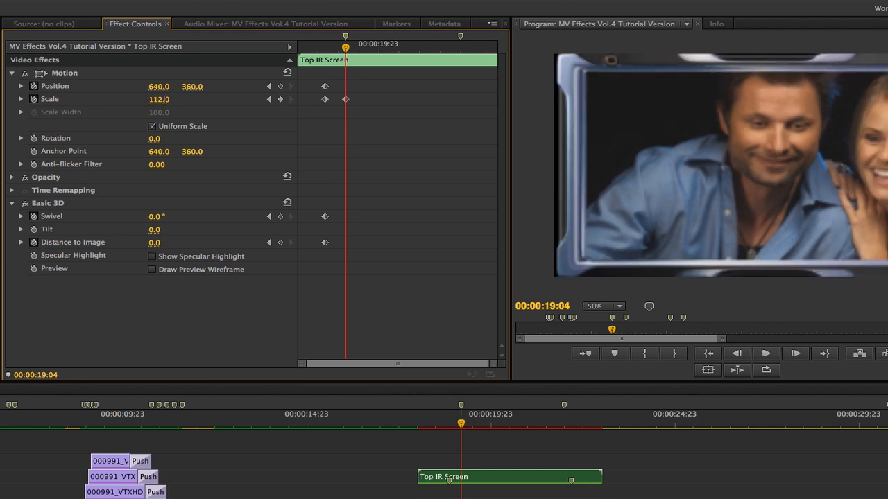
{"action": "left_click", "coordinate": [159, 86]}
{"action": "type", "text": "338"}
{"action": "key", "text": "Tab"}
{"action": "type", "text": "210"}
{"action": "key", "text": "Return"}
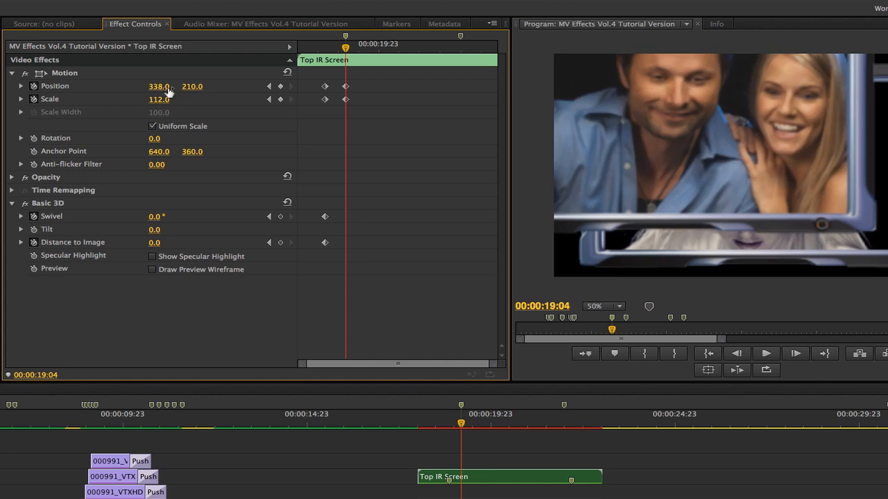
- Set Swivel to -15° and Distance to Image to 90, then advance +2.19 to 00:00:21:23
{"action": "left_click", "coordinate": [153, 217]}
{"action": "type", "text": "-15"}
{"action": "key", "text": "Return"}
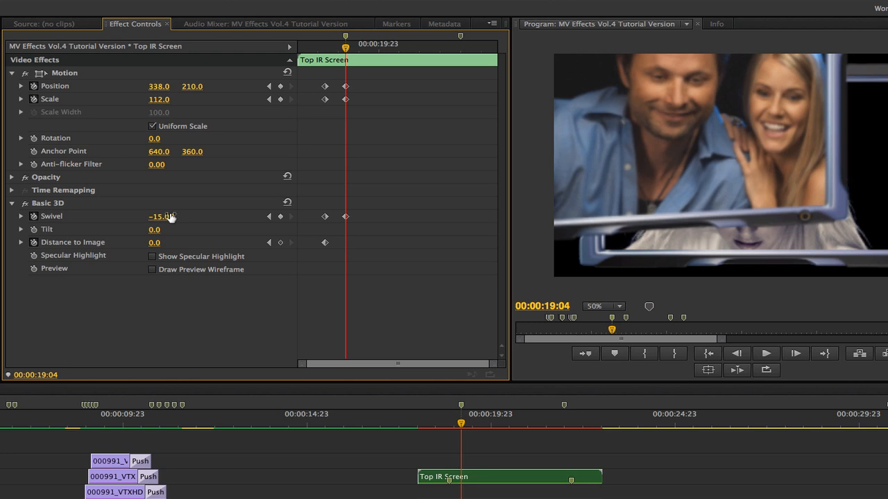
{"action": "left_click", "coordinate": [154, 243]}
{"action": "type", "text": "90"}
{"action": "key", "text": "Return"}
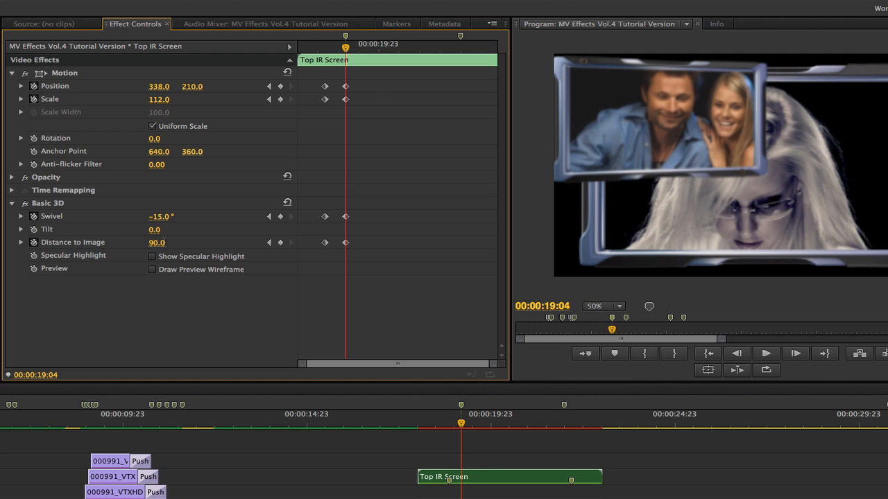
{"action": "left_click", "coordinate": [38, 376]}
{"action": "type", "text": "+2.19"}
{"action": "key", "text": "Return"}
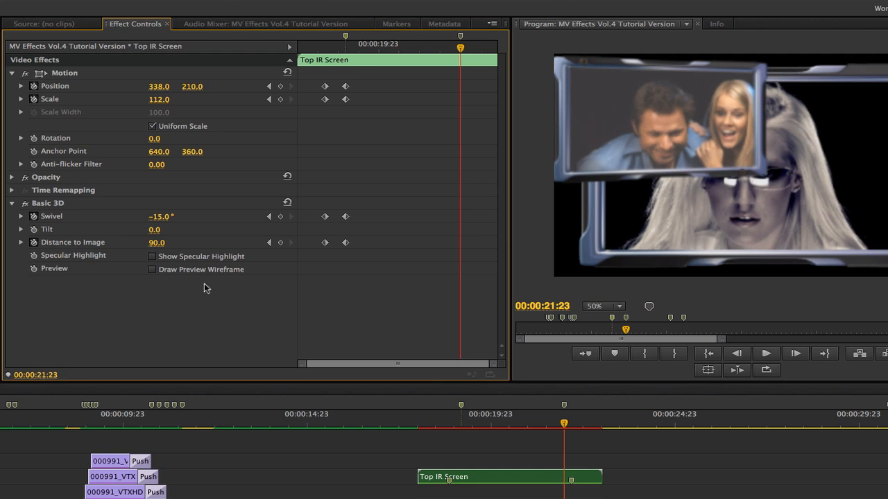
- Copy the 19:04 keyframes to 00:00:21:23 to hold the small swivelled pose
{"action": "left_click_drag", "start_coordinate": [374, 75], "coordinate": [347, 120]}
{"action": "left_click_drag", "start_coordinate": [322, 170], "coordinate": [345, 256]}
{"action": "left_click_drag", "start_coordinate": [347, 242], "coordinate": [460, 242]}
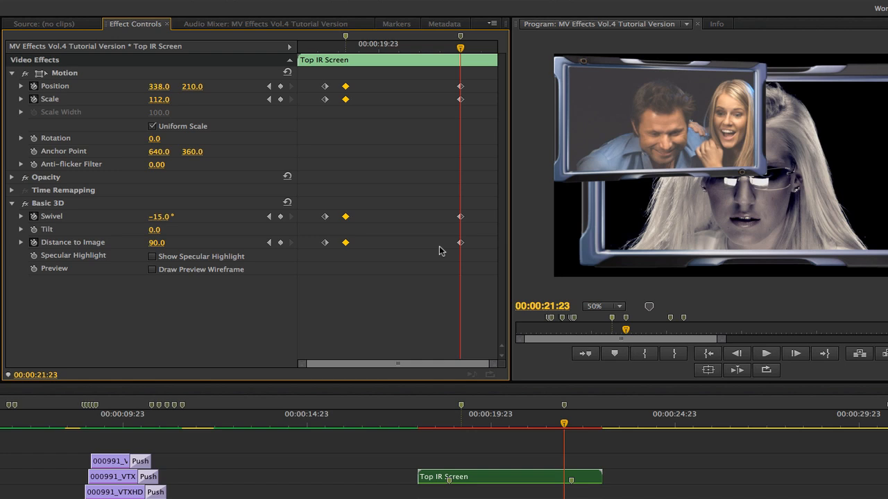
- Copy the starting full-frame keyframes to 00:00:22:12 and scrub back to preview
{"action": "key", "text": "shift+Right"}
{"action": "key", "text": "shift+Right"}
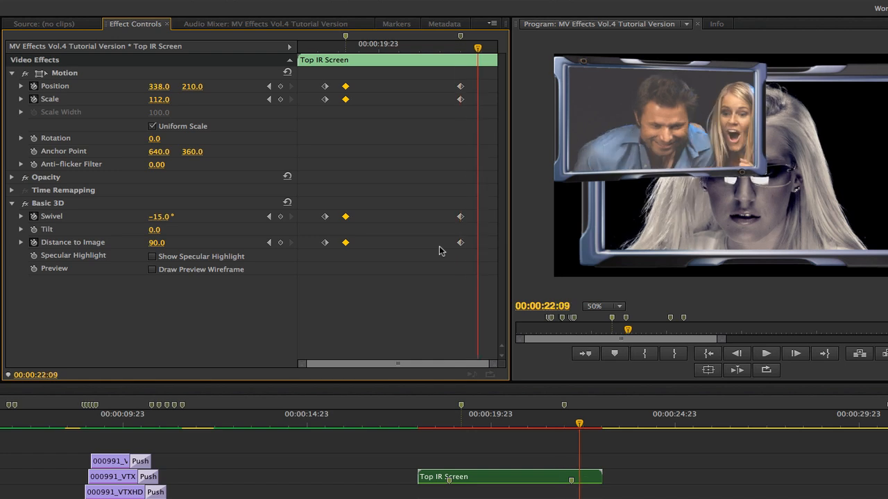
{"action": "key", "text": "Right"}
{"action": "key", "text": "Right"}
{"action": "key", "text": "Right"}
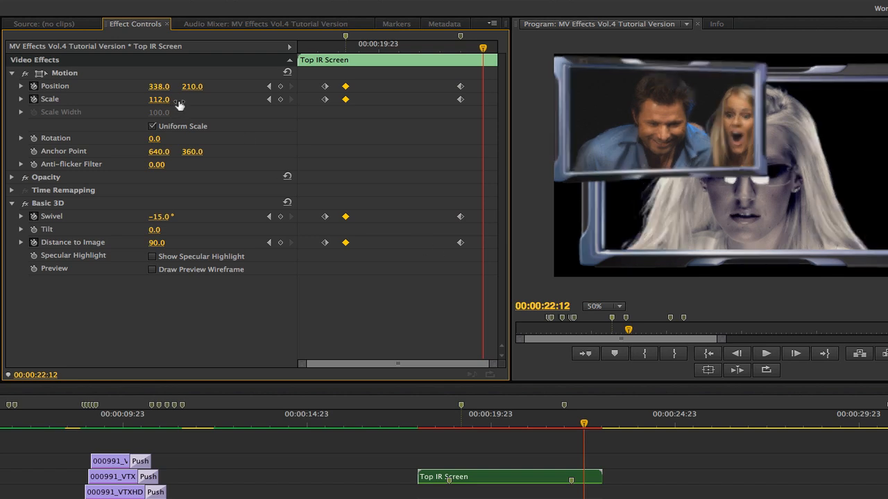
{"action": "left_click", "coordinate": [315, 80]}
{"action": "left_click_drag", "start_coordinate": [314, 80], "coordinate": [483, 270]}
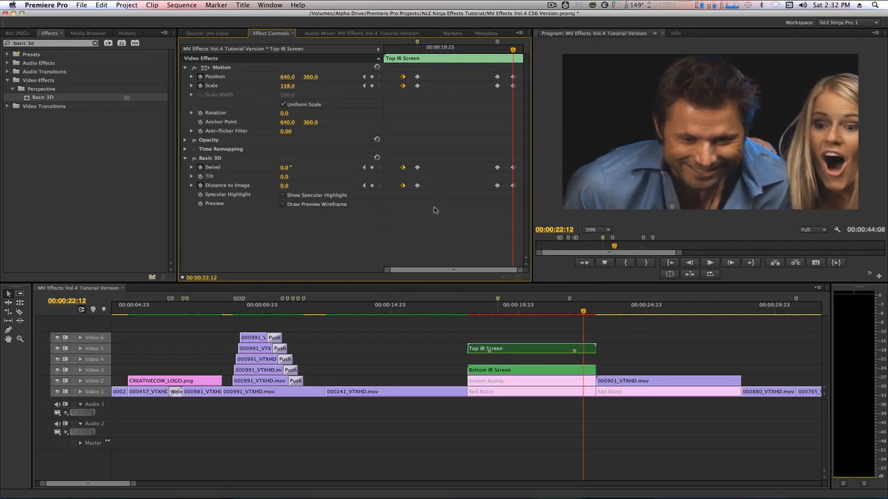
{"action": "left_click_drag", "start_coordinate": [578, 318], "coordinate": [539, 317]}
{"action": "key", "text": "Up"}
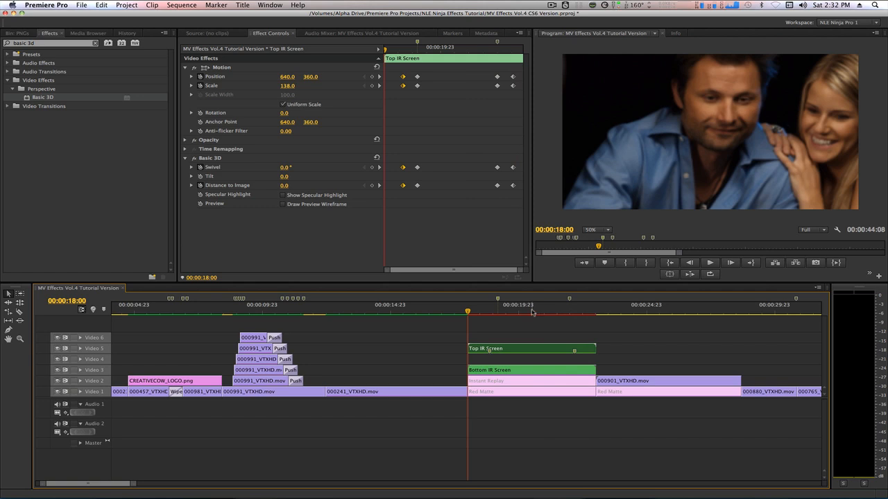
- At 00:00:20:08, shrink the Bottom IR Screen to Scale 65
{"action": "left_click", "coordinate": [529, 313]}
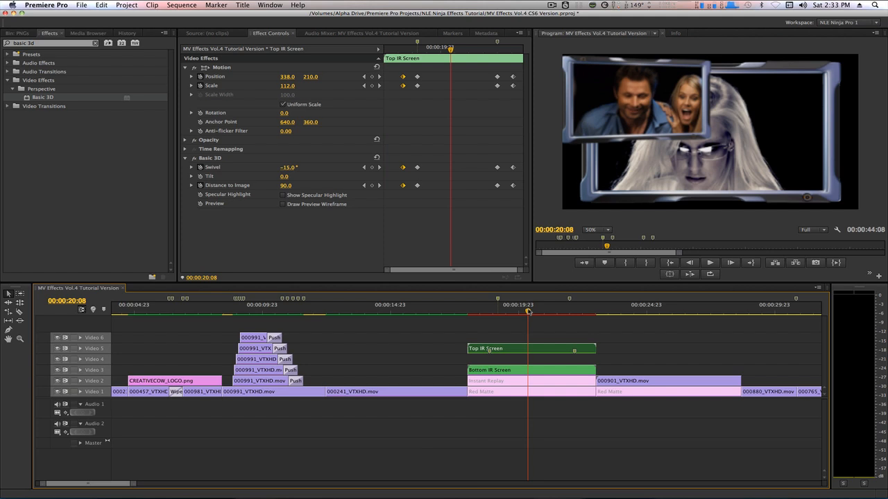
{"action": "left_click", "coordinate": [514, 369]}
{"action": "left_click", "coordinate": [290, 85]}
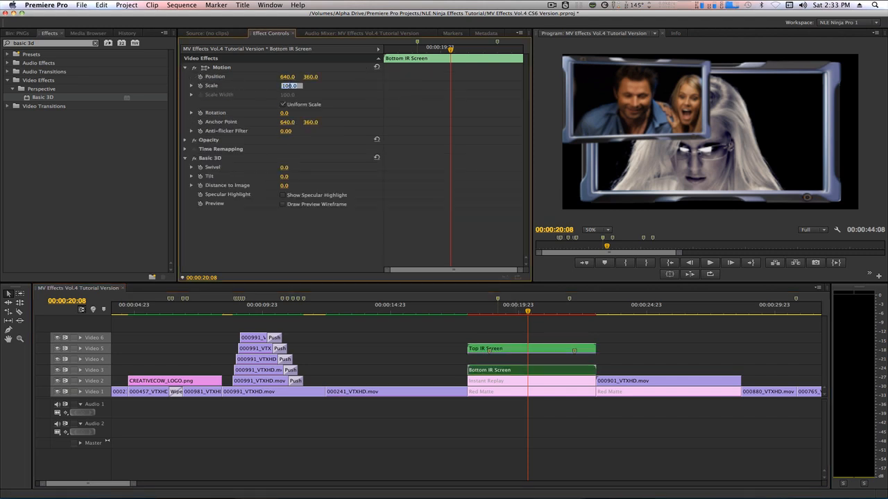
{"action": "type", "text": "65"}
{"action": "key", "text": "Return"}
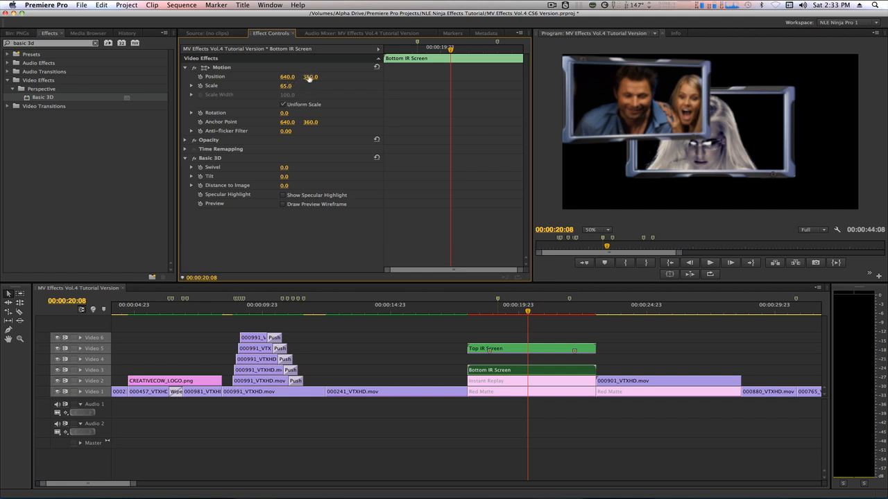
- Move the Bottom IR Screen to Position 851, 496 and swivel it 8°
{"action": "left_click_drag", "start_coordinate": [310, 77], "coordinate": [315, 144]}
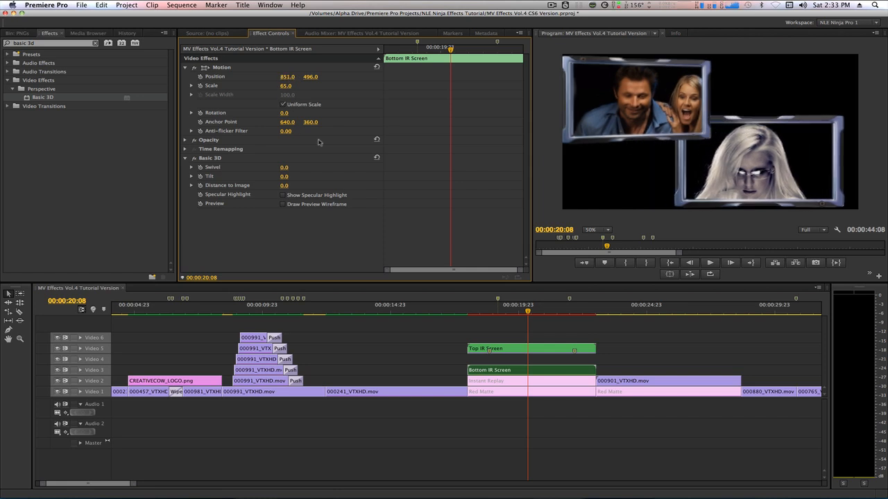
{"action": "left_click", "coordinate": [284, 169]}
{"action": "type", "text": "8"}
{"action": "key", "text": "Return"}
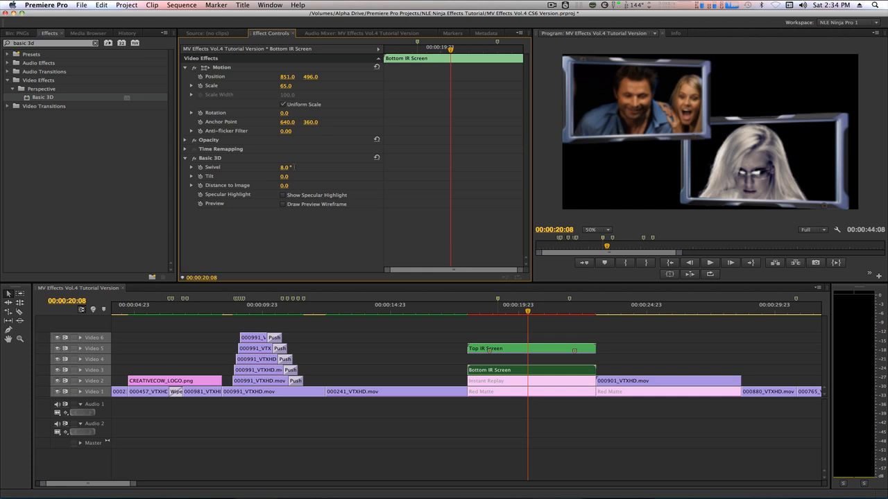
- Show the Red Matte clip's expanded 4-Color Gradient settings, then select the Instant Replay title clip
{"action": "left_click", "coordinate": [523, 394]}
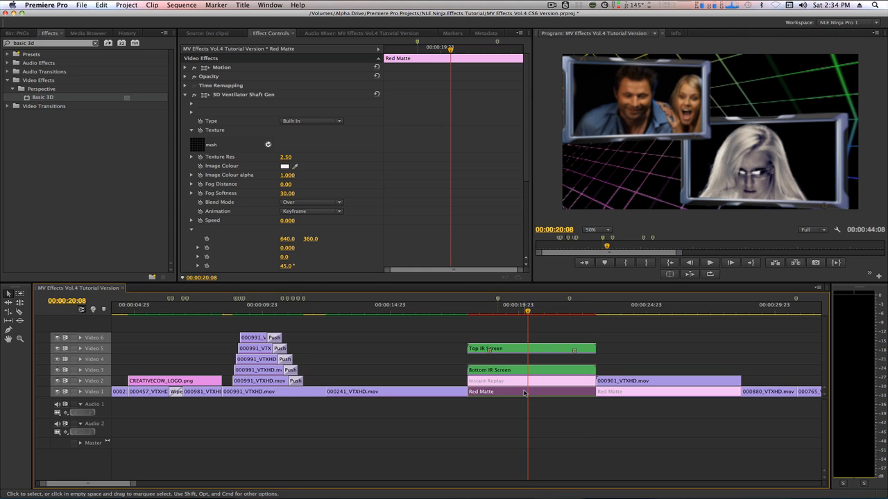
{"action": "scroll", "coordinate": [371, 232], "scroll_direction": "down", "scroll_amount": 3}
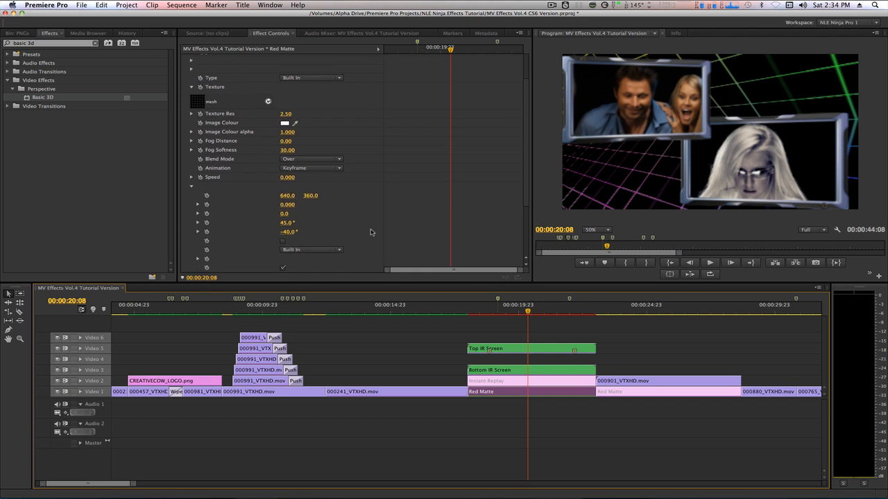
{"action": "scroll", "coordinate": [371, 233], "scroll_direction": "down", "scroll_amount": 6}
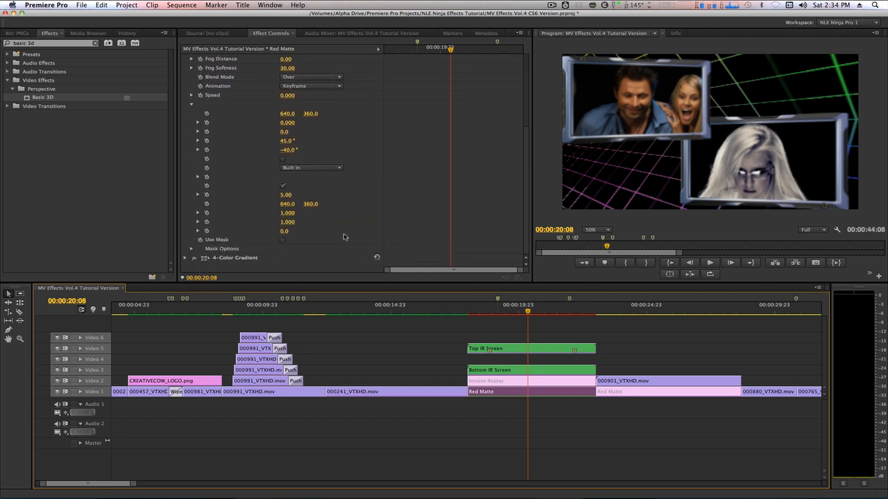
{"action": "left_click", "coordinate": [185, 258]}
{"action": "scroll", "coordinate": [360, 224], "scroll_direction": "down", "scroll_amount": 1}
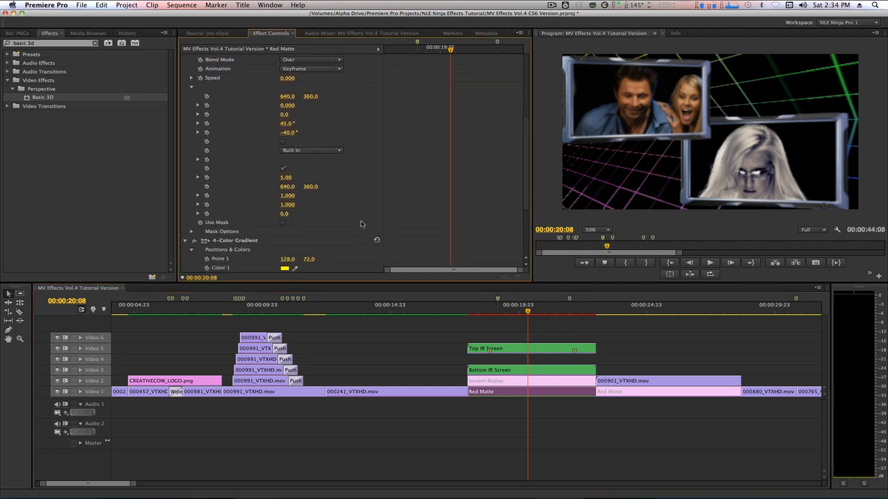
{"action": "scroll", "coordinate": [360, 223], "scroll_direction": "down", "scroll_amount": 6}
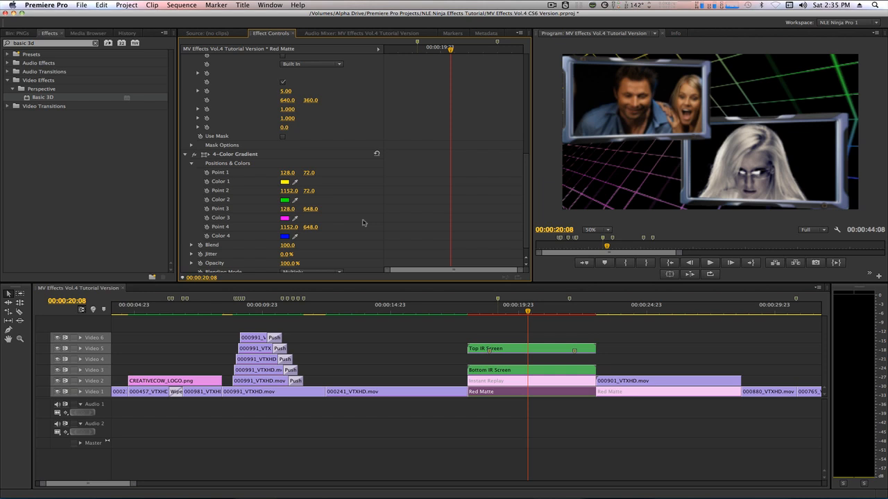
{"action": "left_click", "coordinate": [504, 382]}
- Enable the Instant Replay clip with Shift+E and check its INSTANT and REPLAY text in the Titler
{"action": "key", "text": "shift+super+e"}
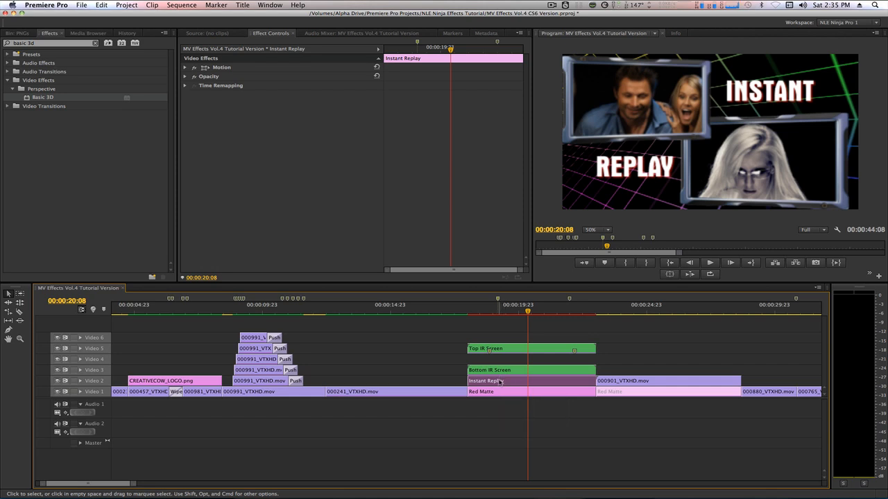
{"action": "double_click", "coordinate": [499, 382]}
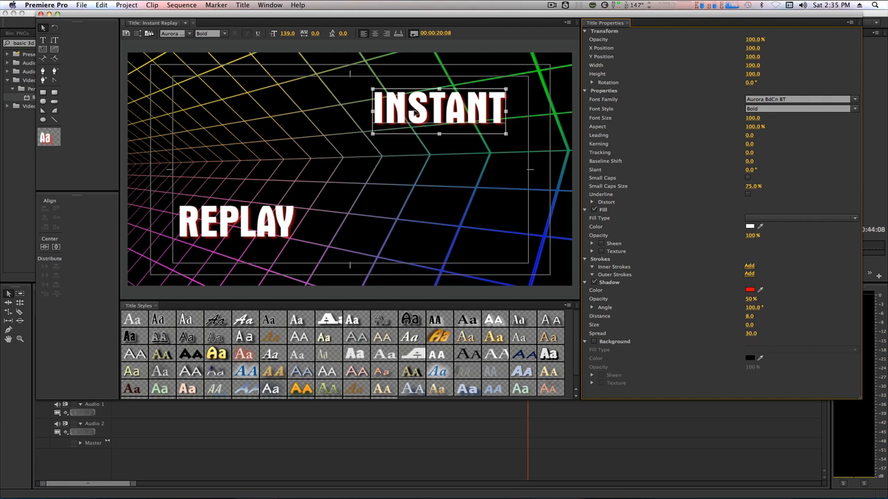
{"action": "left_click", "coordinate": [41, 14]}
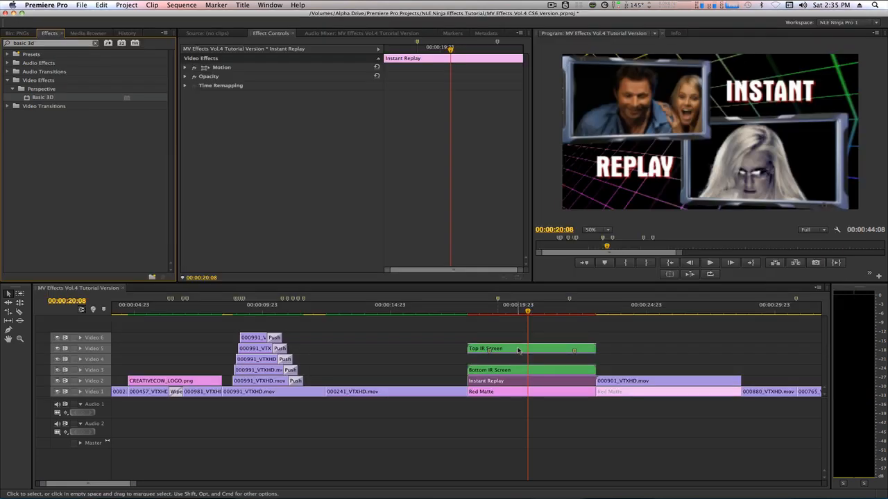
- Move Top IR Screen from Video 5 to Video 4, then render and play from 00:00:18:00
{"action": "left_click_drag", "start_coordinate": [518, 349], "coordinate": [519, 359]}
{"action": "key", "text": "Up"}
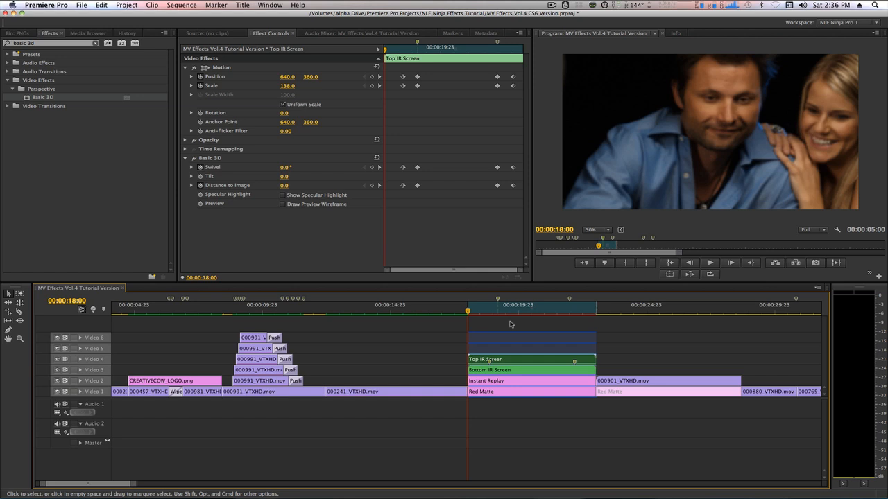
{"action": "key", "text": "Return"}
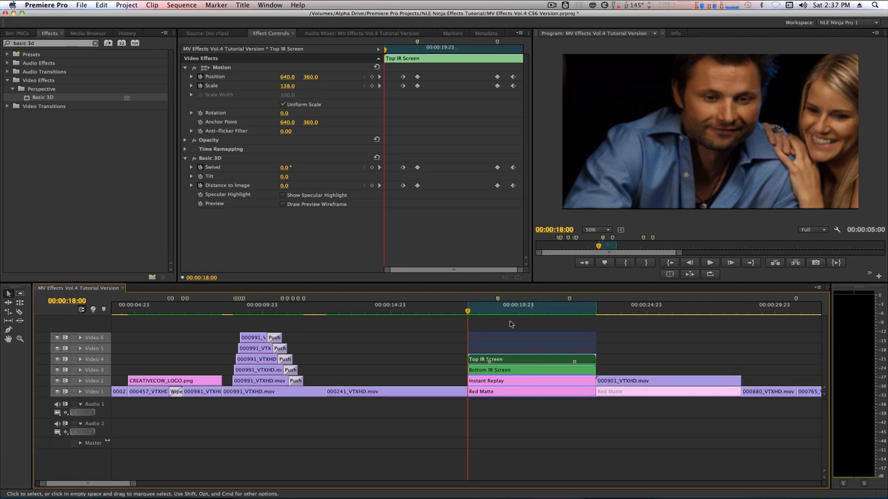
{"action": "key", "text": "space"}
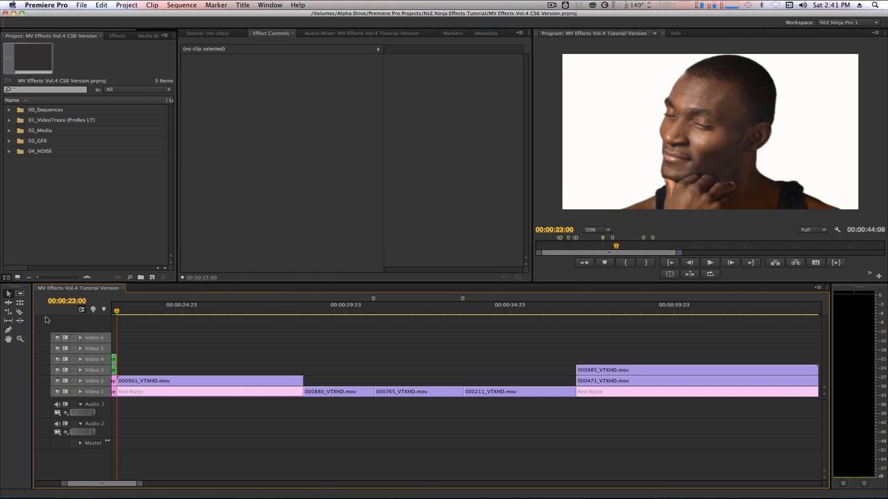
- Create a new title from the Project panel's New Item menu and name it Passing Text
{"action": "left_click", "coordinate": [152, 277]}
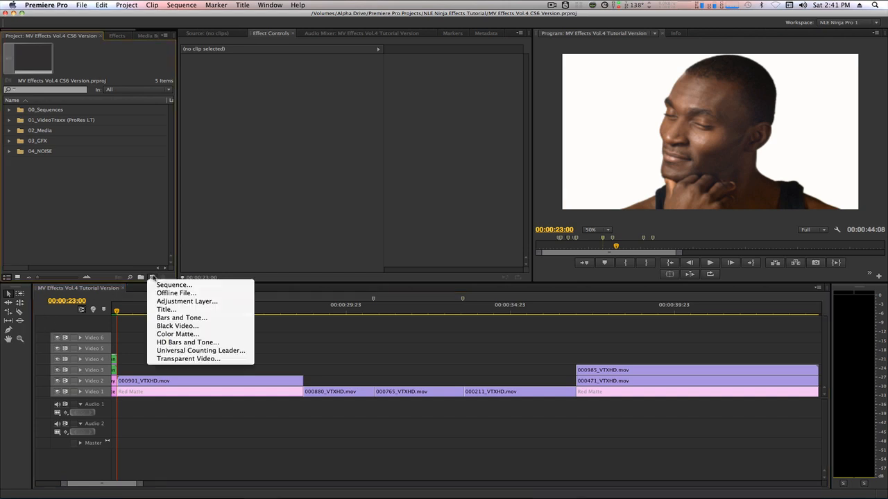
{"action": "left_click", "coordinate": [169, 309]}
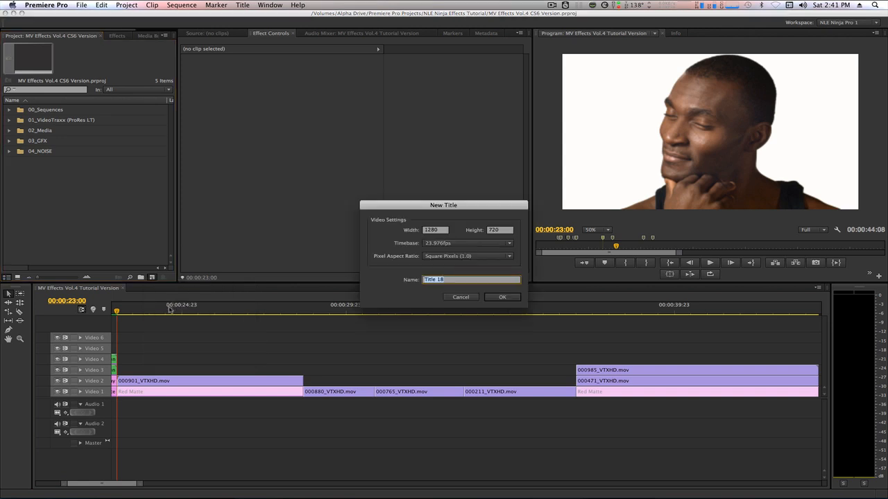
{"action": "type", "text": "Passing Tez"}
{"action": "type", "text": "t"}
{"action": "key", "text": "Return"}
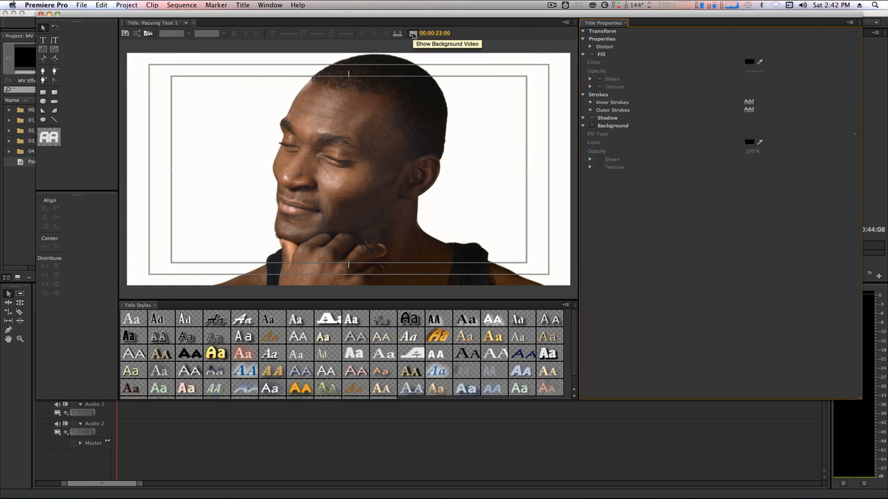
- Hide the background video and type NLE on the title at font size 318
{"action": "left_click", "coordinate": [413, 34]}
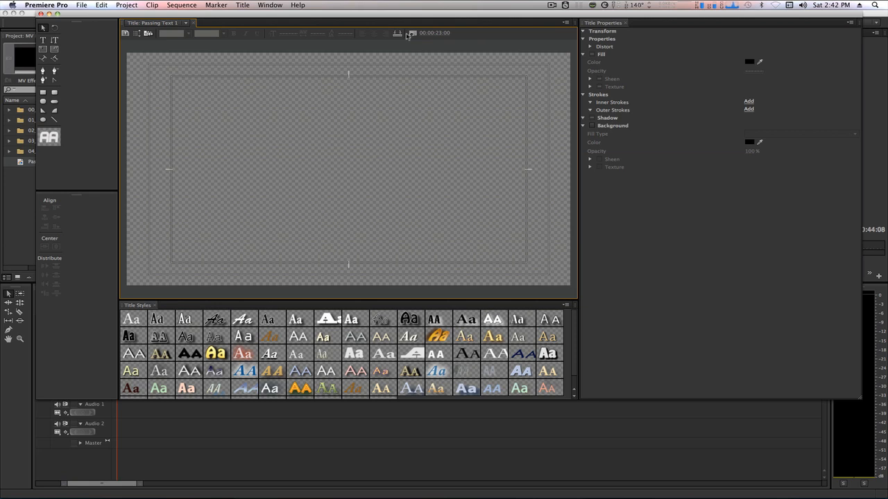
{"action": "left_click", "coordinate": [42, 39]}
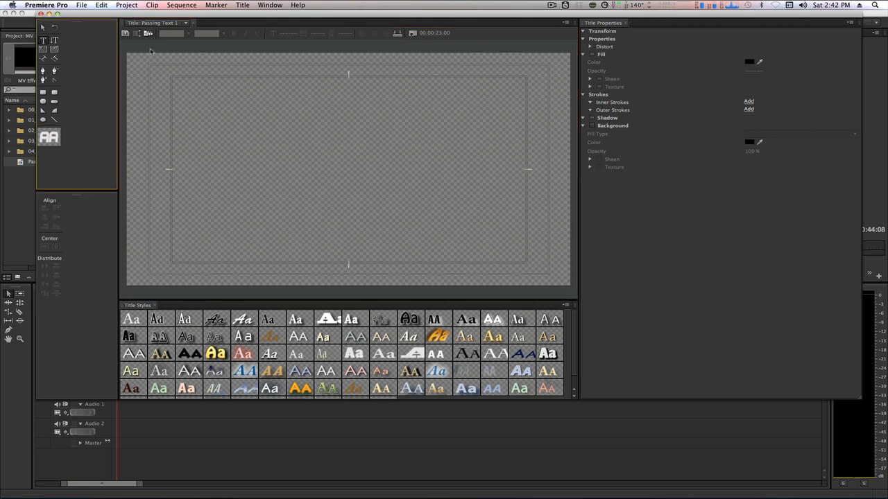
{"action": "left_click", "coordinate": [226, 114]}
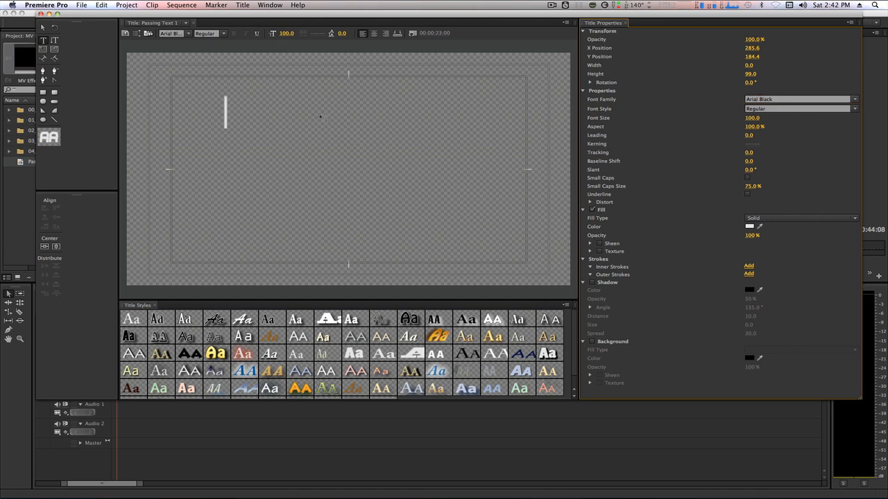
{"action": "type", "text": "NLE"}
{"action": "key", "text": "super+a"}
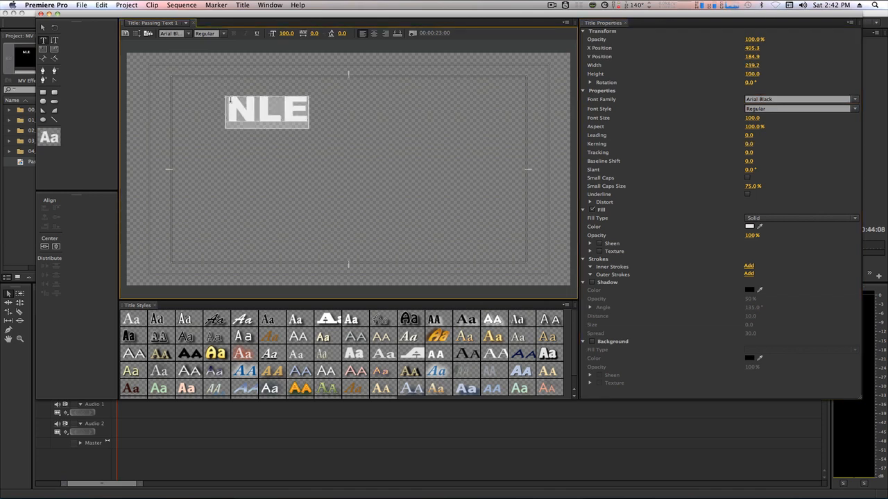
{"action": "left_click", "coordinate": [753, 118]}
{"action": "type", "text": "318"}
{"action": "key", "text": "Return"}
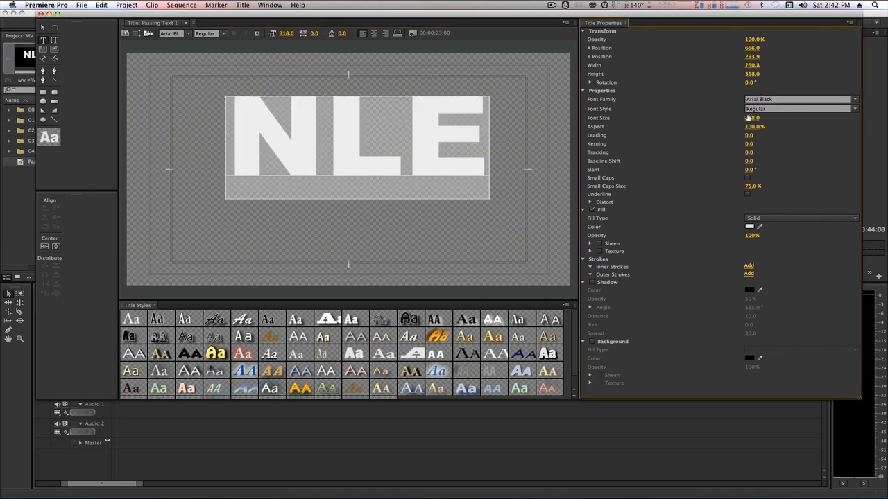
- Centre the NLE text, set its position to X 663.4, Y 242, and close the Titler
{"action": "left_click", "coordinate": [44, 28]}
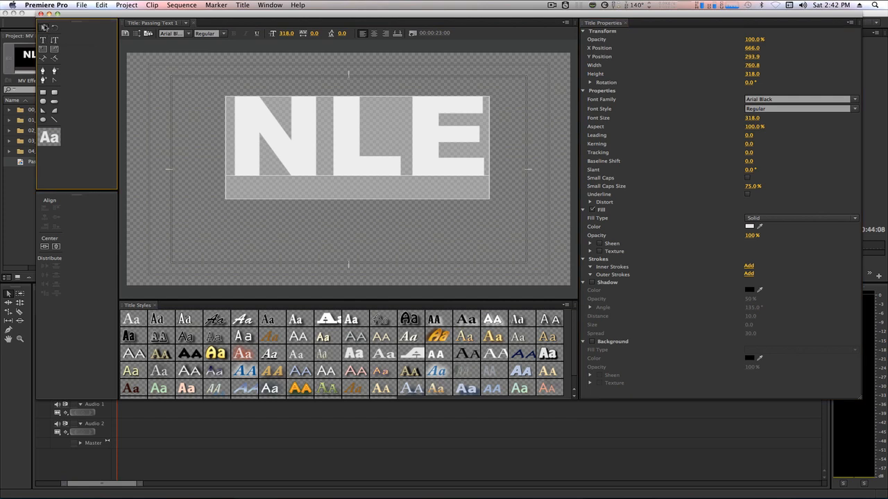
{"action": "left_click", "coordinate": [54, 247]}
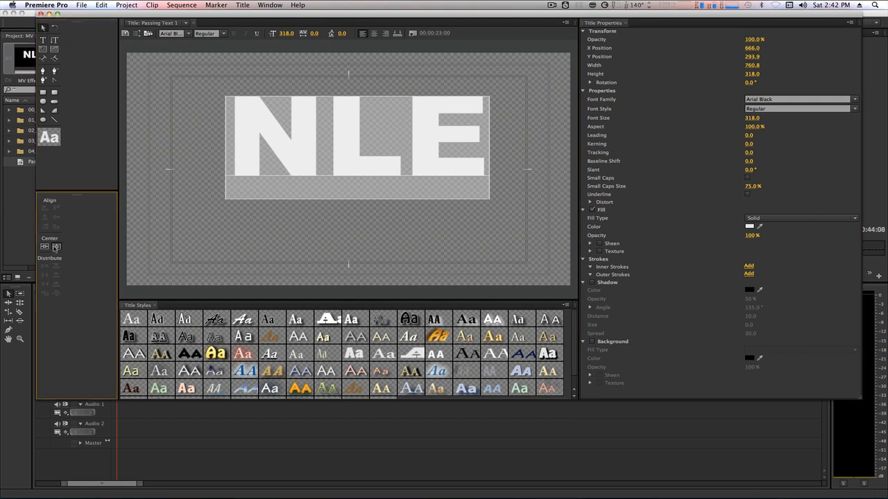
{"action": "left_click", "coordinate": [46, 247]}
{"action": "left_click", "coordinate": [753, 58]}
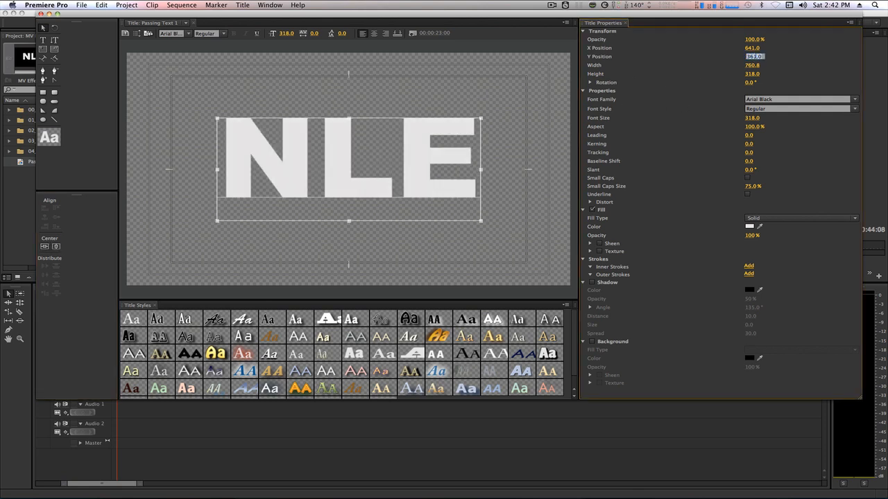
{"action": "type", "text": "242"}
{"action": "key", "text": "Return"}
{"action": "left_click", "coordinate": [753, 48]}
{"action": "type", "text": "663.4"}
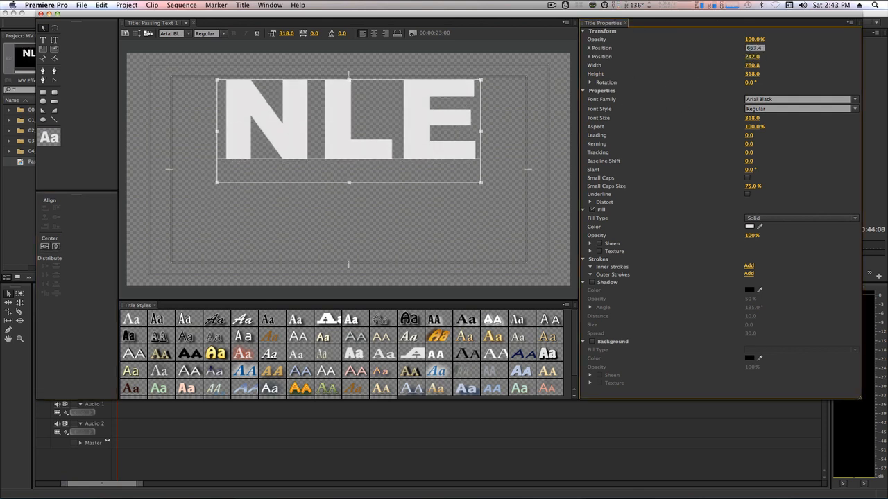
{"action": "key", "text": "Return"}
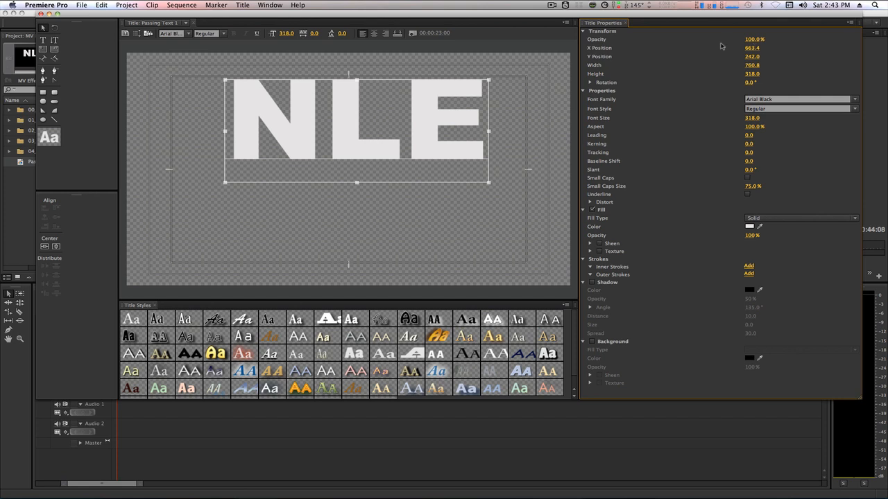
{"action": "left_click", "coordinate": [41, 14]}
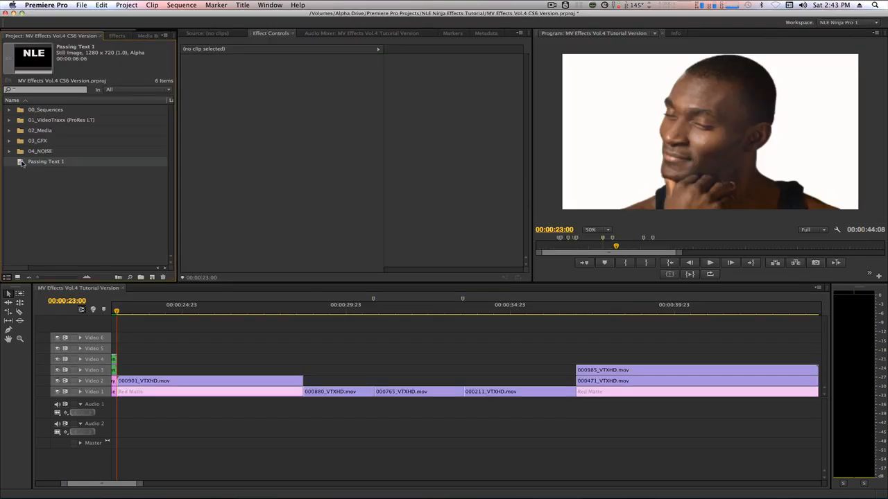
- Duplicate the Passing Text 1 title and rename the copy Passing Text 2
{"action": "key", "text": "super+c"}
{"action": "key", "text": "super+v"}
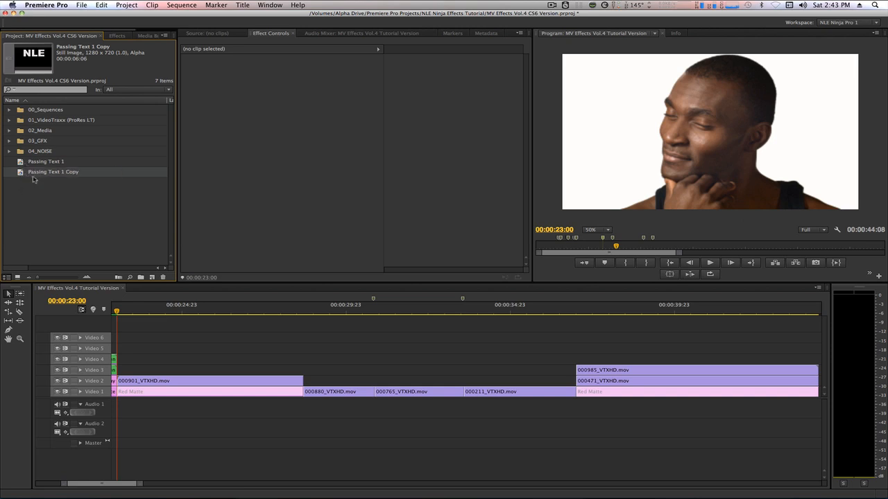
{"action": "left_click", "coordinate": [67, 174]}
{"action": "key", "text": "Right"}
{"action": "key", "text": "BackSpace"}
{"action": "key", "text": "BackSpace"}
{"action": "key", "text": "BackSpace"}
{"action": "key", "text": "BackSpace"}
{"action": "key", "text": "BackSpace"}
{"action": "key", "text": "BackSpace"}
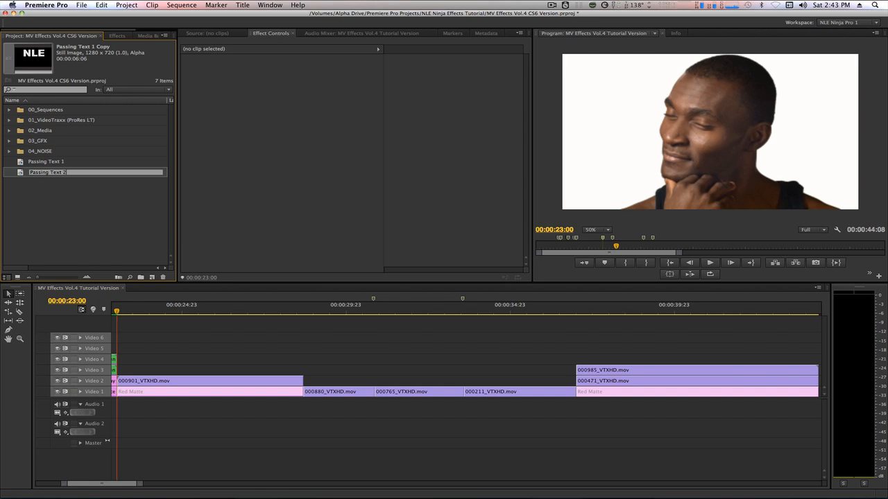
{"action": "key", "text": "Return"}
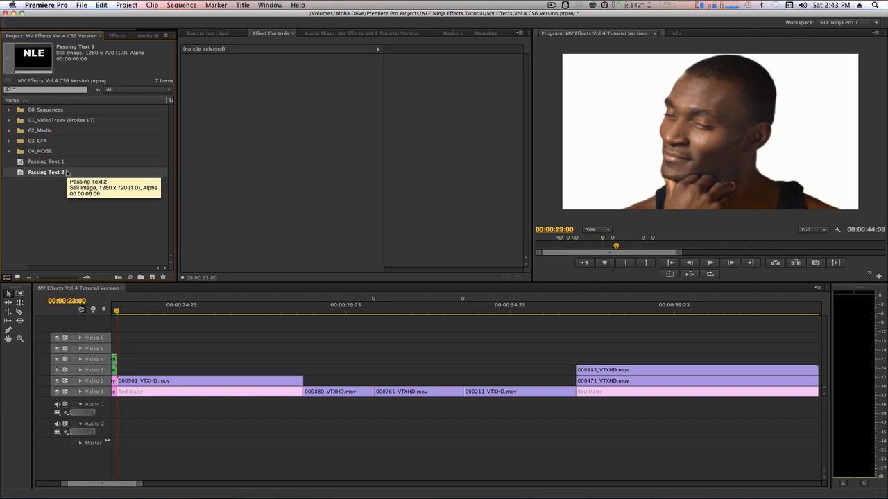
- In Passing Text 2, replace NLE with NINJA and set the font size to 293
{"action": "double_click", "coordinate": [23, 173]}
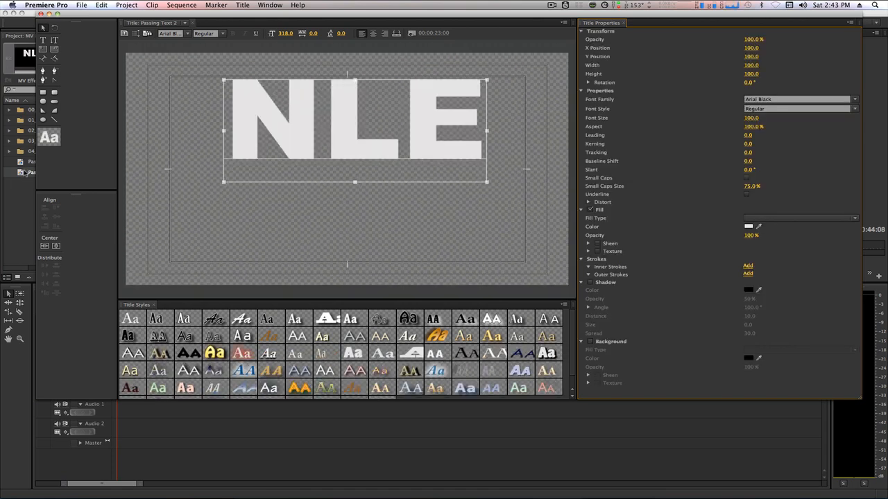
{"action": "left_click_drag", "start_coordinate": [485, 121], "coordinate": [229, 108]}
{"action": "type", "text": "NINJA"}
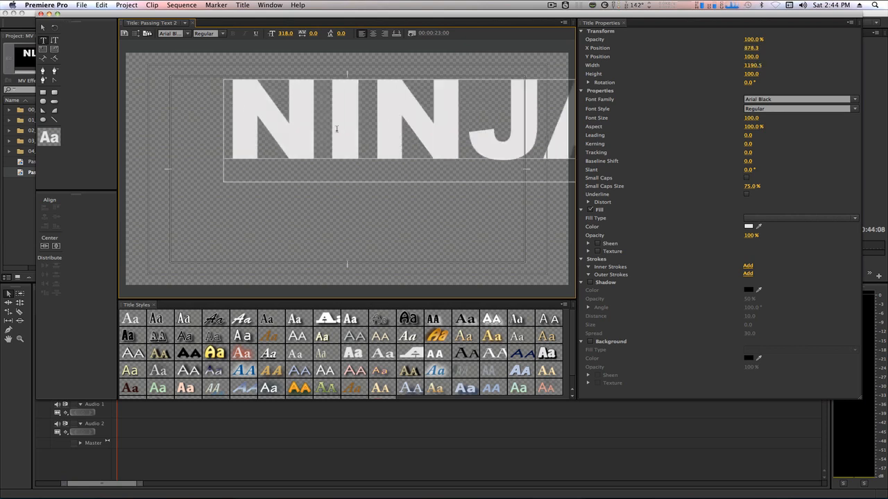
{"action": "key", "text": "super+a"}
{"action": "left_click", "coordinate": [754, 118]}
{"action": "type", "text": "293"}
{"action": "key", "text": "Return"}
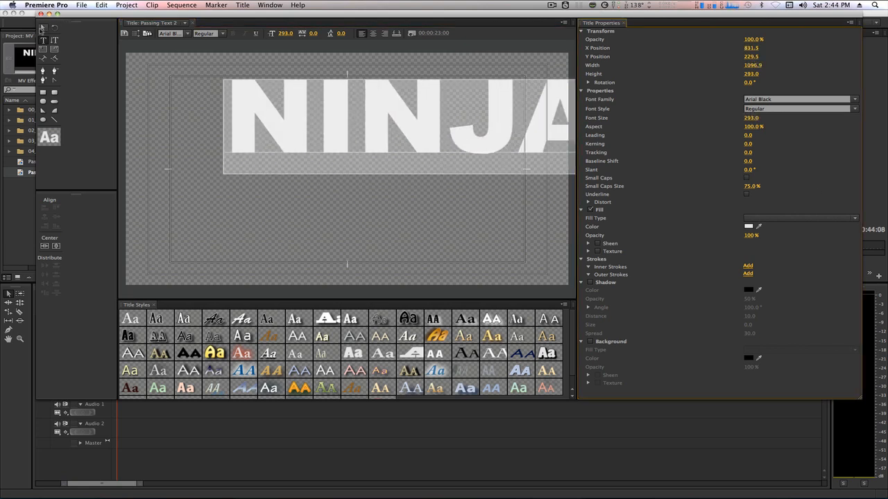
- Position the NINJA text at X 641, Y 577.5 and close the Titler
{"action": "left_click", "coordinate": [43, 30]}
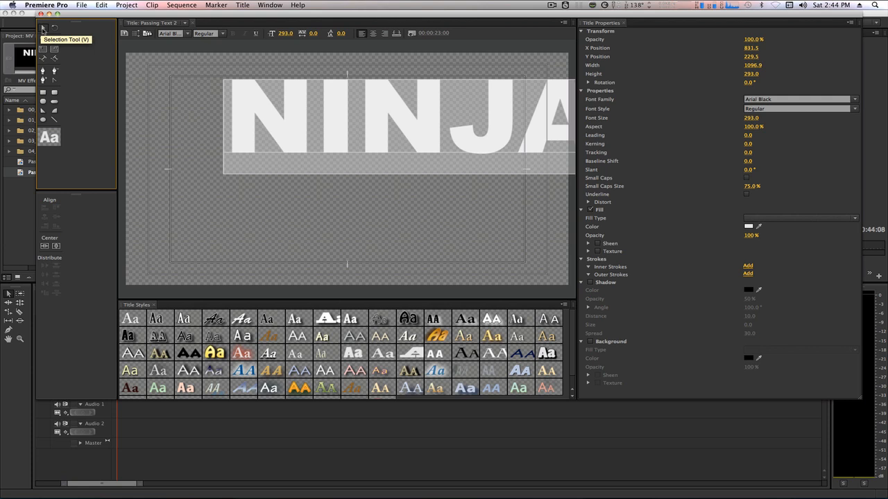
{"action": "left_click", "coordinate": [452, 107]}
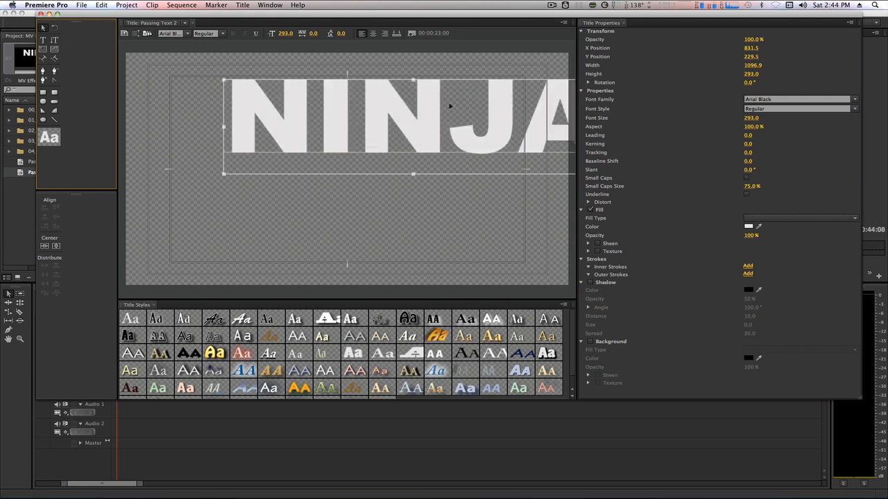
{"action": "left_click", "coordinate": [754, 48]}
{"action": "type", "text": "641"}
{"action": "key", "text": "Tab"}
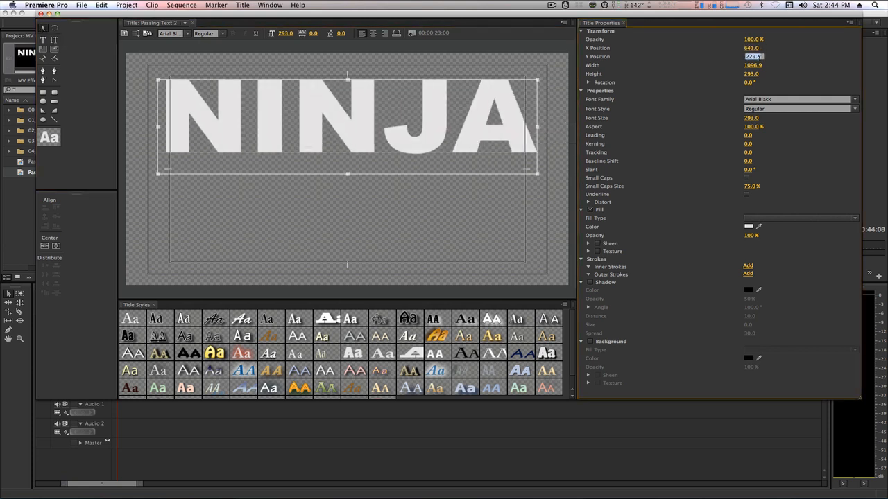
{"action": "type", "text": "577.5"}
{"action": "key", "text": "Return"}
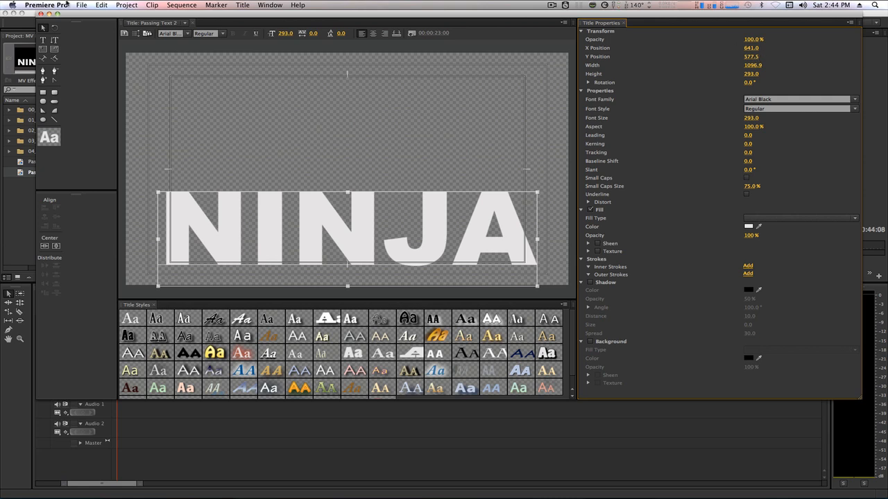
{"action": "left_click", "coordinate": [40, 13]}
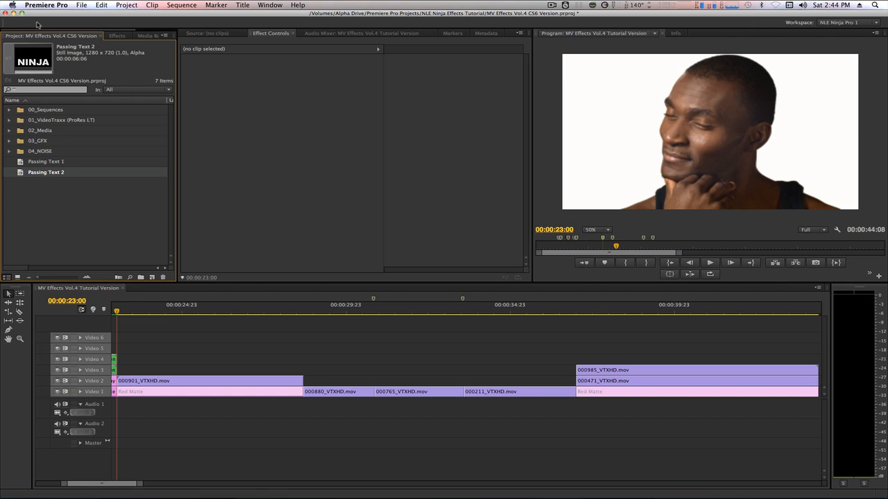
- Duplicate both Passing Text titles and rename the first copy Passing Text 1 Ext
{"action": "left_click", "coordinate": [20, 162], "text": "shift"}
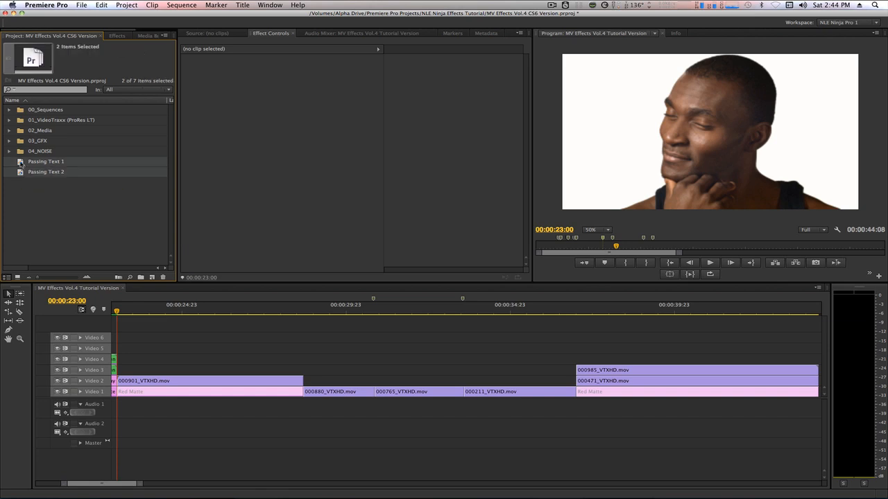
{"action": "key", "text": "super+shift+slash"}
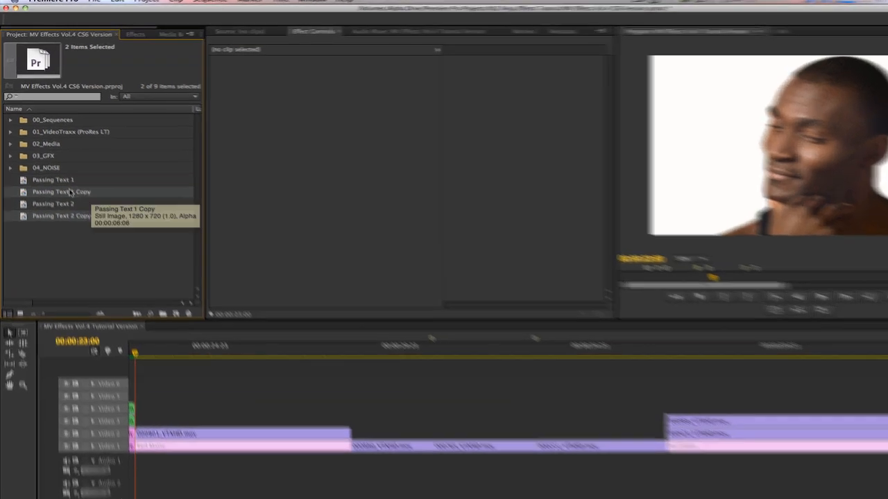
{"action": "left_click", "coordinate": [62, 172]}
{"action": "key", "text": "Right"}
{"action": "key", "text": "BackSpace"}
{"action": "key", "text": "BackSpace"}
{"action": "key", "text": "BackSpace"}
{"action": "key", "text": "BackSpace"}
{"action": "type", "text": "Ext"}
- Rename the second duplicate Passing Text 2 Ext
{"action": "left_click", "coordinate": [76, 279]}
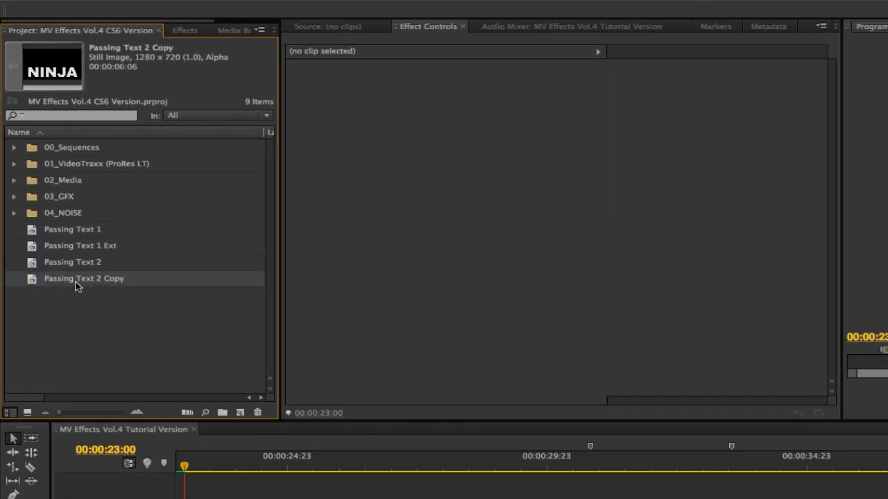
{"action": "left_click", "coordinate": [128, 278]}
{"action": "key", "text": "Right"}
{"action": "key", "text": "BackSpace"}
{"action": "key", "text": "BackSpace"}
{"action": "key", "text": "BackSpace"}
{"action": "key", "text": "BackSpace"}
{"action": "type", "text": "Ext"}
{"action": "key", "text": "Return"}
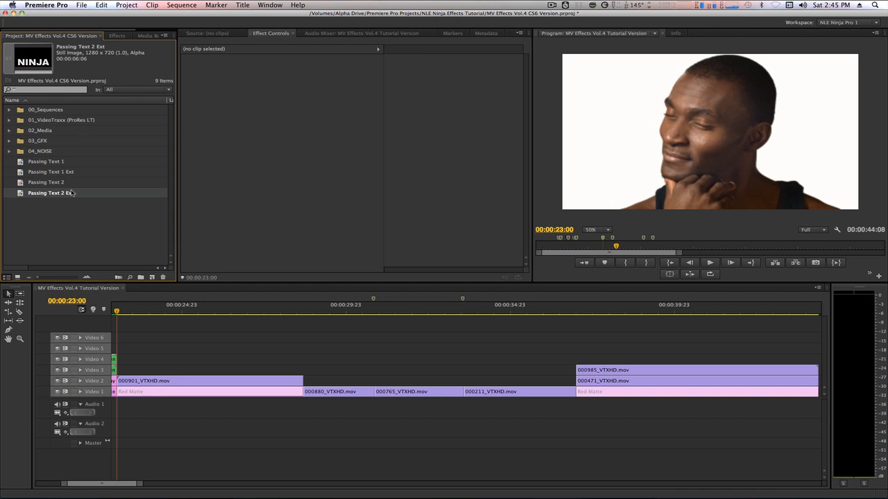
- Open Passing Text 1 Ext and add a solid red Inner Stroke to NLE
{"action": "double_click", "coordinate": [71, 193]}
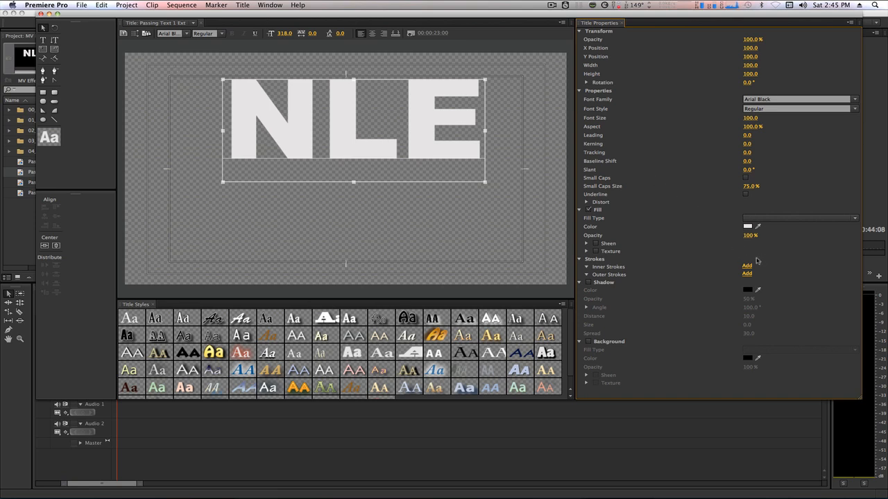
{"action": "left_click", "coordinate": [747, 266]}
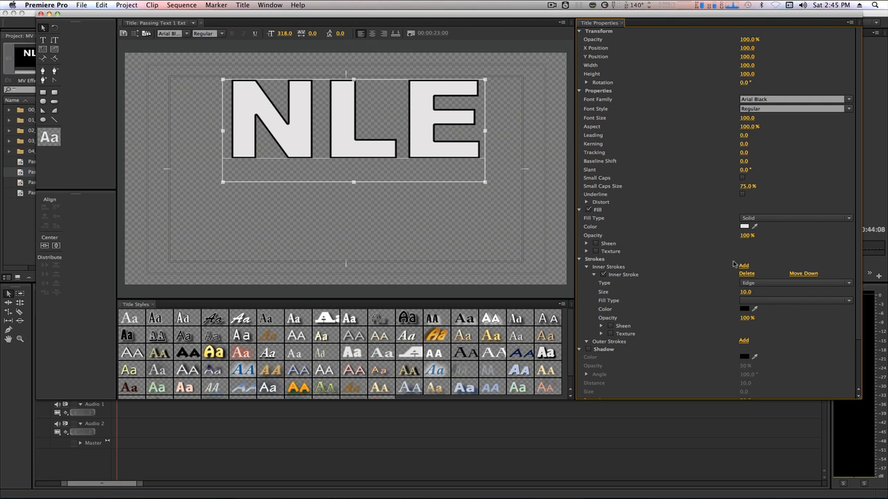
{"action": "left_click", "coordinate": [749, 301]}
{"action": "left_click", "coordinate": [749, 312]}
{"action": "left_click", "coordinate": [744, 310]}
{"action": "left_click_drag", "start_coordinate": [447, 208], "coordinate": [456, 232]}
{"action": "left_click", "coordinate": [542, 116]}
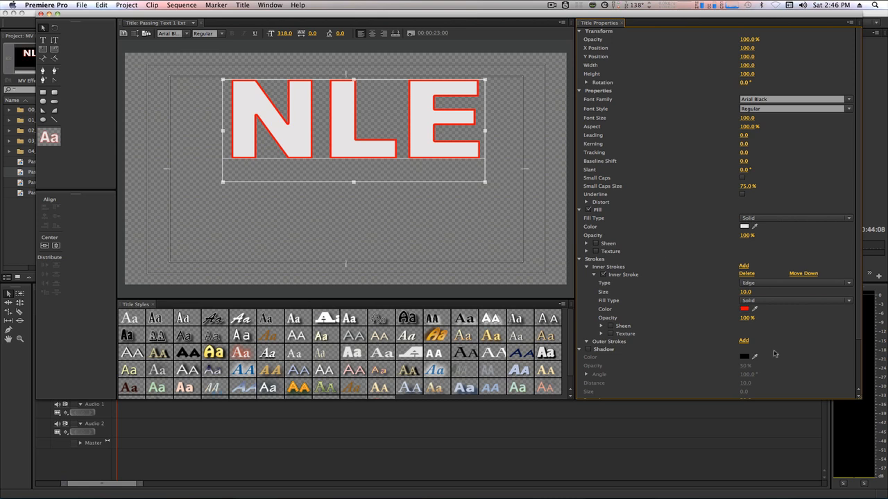
- Add a Depth Outer Stroke of size 45 at angle 100, and set the letter fill to Ghost
{"action": "left_click", "coordinate": [743, 341]}
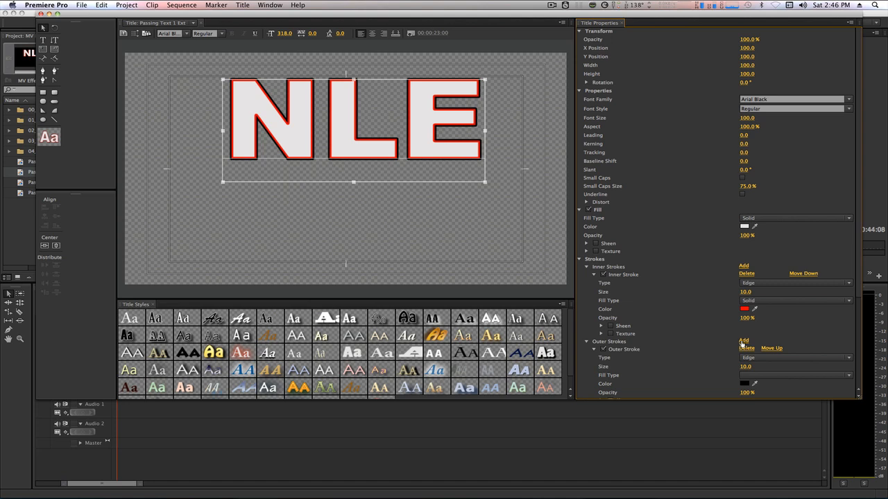
{"action": "left_click", "coordinate": [810, 361]}
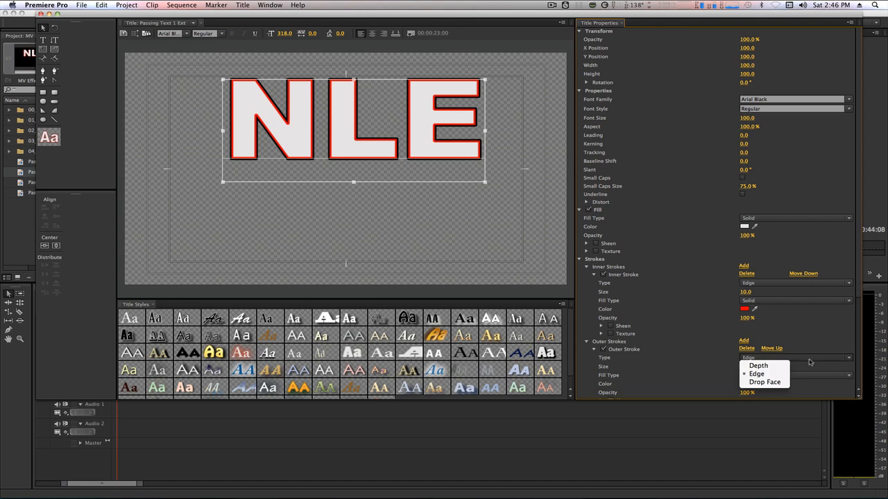
{"action": "left_click", "coordinate": [755, 362]}
{"action": "key", "text": "Tab"}
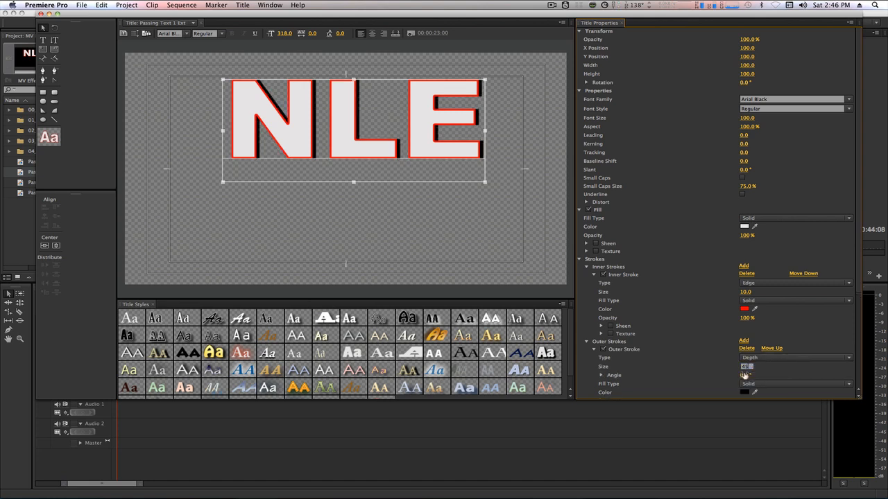
{"action": "type", "text": "100"}
{"action": "key", "text": "Return"}
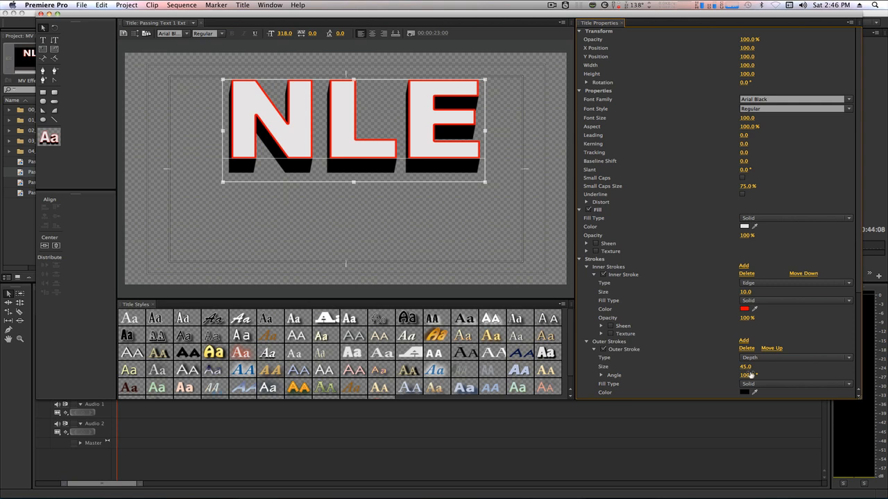
{"action": "left_click", "coordinate": [777, 218]}
{"action": "left_click", "coordinate": [763, 275]}
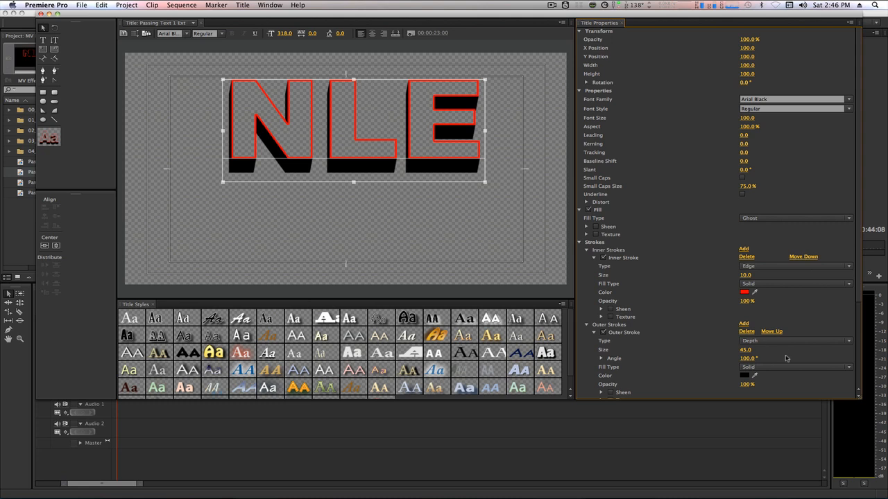
- Switch the extrusion fill to 4 Color Gradient and make the top-left stop blue
{"action": "left_click", "coordinate": [821, 368]}
{"action": "left_click", "coordinate": [772, 400]}
{"action": "scroll", "coordinate": [708, 356], "scroll_direction": "down", "scroll_amount": 3}
{"action": "double_click", "coordinate": [743, 314]}
{"action": "left_click", "coordinate": [467, 181]}
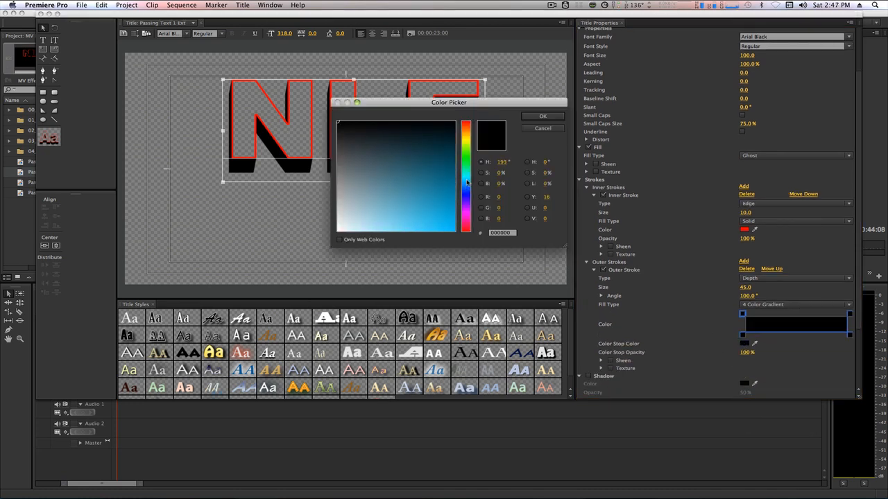
{"action": "left_click", "coordinate": [446, 214]}
{"action": "left_click", "coordinate": [544, 116]}
- Set the bottom-left gradient stop to green and the bottom-right stop to dark grey
{"action": "double_click", "coordinate": [743, 335]}
{"action": "left_click_drag", "start_coordinate": [468, 171], "coordinate": [465, 155]}
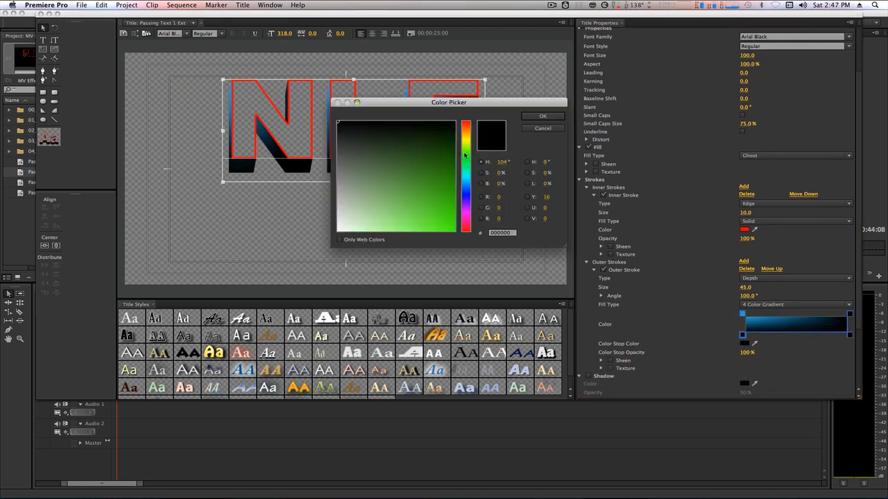
{"action": "left_click", "coordinate": [434, 219]}
{"action": "left_click", "coordinate": [543, 117]}
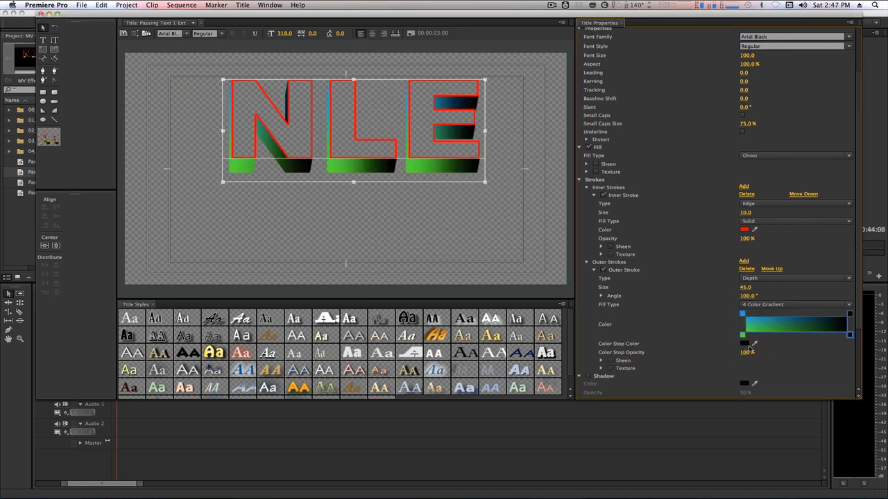
{"action": "left_click", "coordinate": [746, 344]}
{"action": "left_click_drag", "start_coordinate": [343, 174], "coordinate": [338, 148]}
- Set the top-right gradient stop to blue-violet
{"action": "left_click", "coordinate": [544, 116]}
{"action": "double_click", "coordinate": [850, 314]}
{"action": "left_click", "coordinate": [470, 193]}
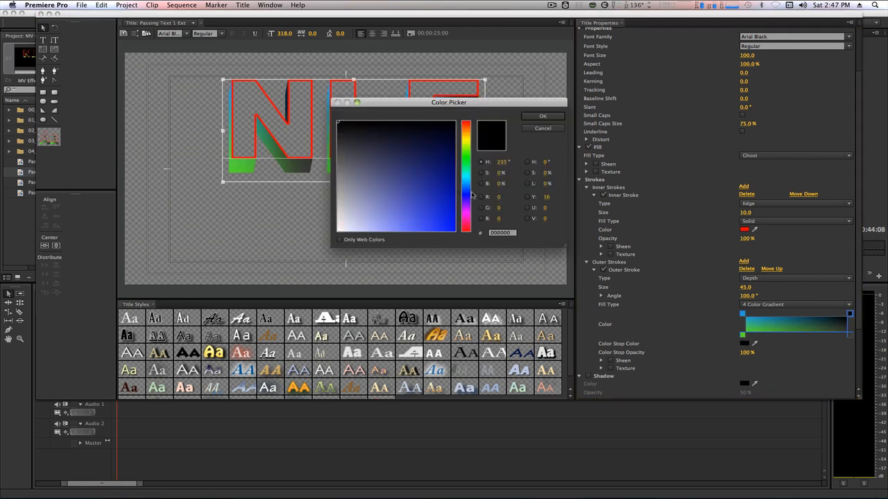
{"action": "left_click", "coordinate": [437, 214]}
{"action": "left_click", "coordinate": [544, 116]}
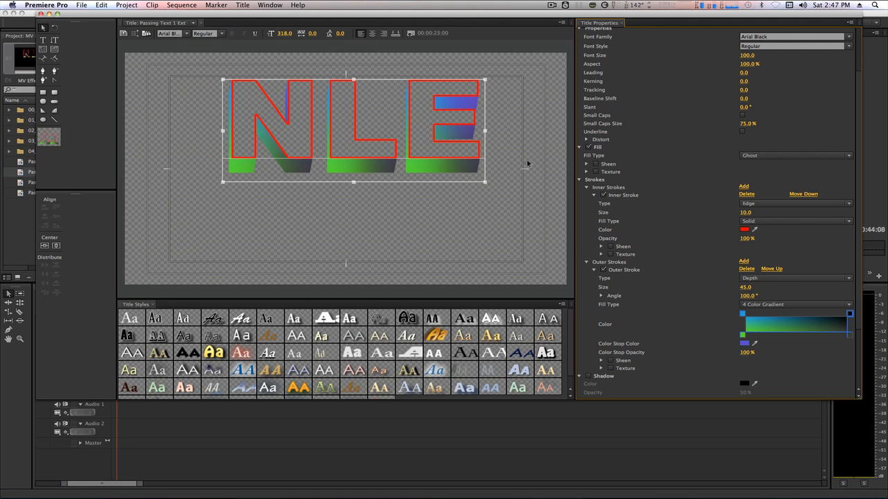
{"action": "left_click", "coordinate": [563, 305]}
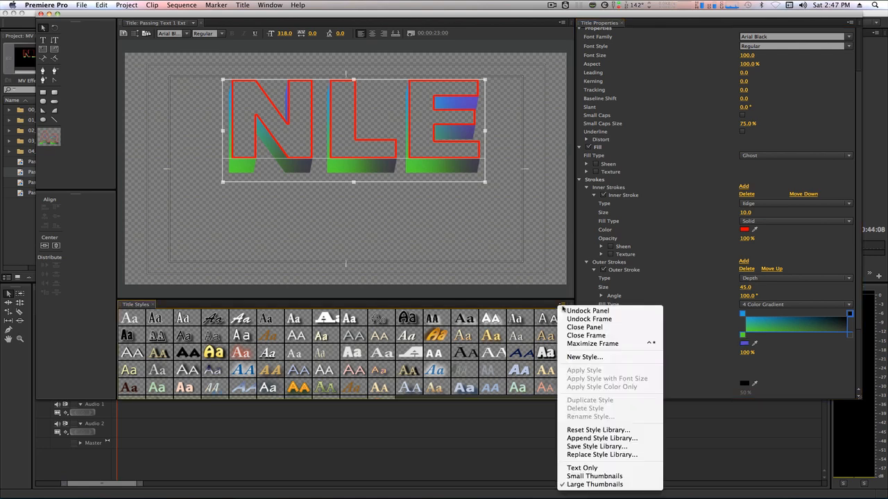
- Save the NLE look as a new title style named NLE Gradient and close the Titler
{"action": "left_click", "coordinate": [577, 358]}
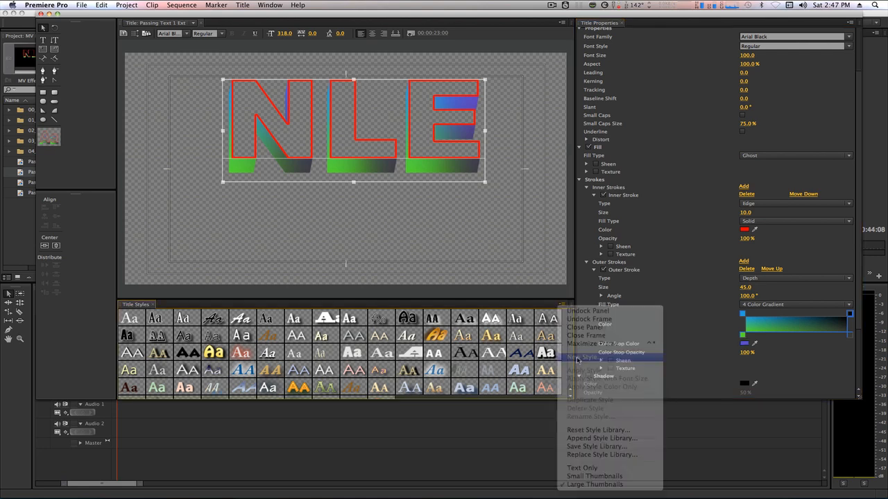
{"action": "type", "text": "NLE Gradient"}
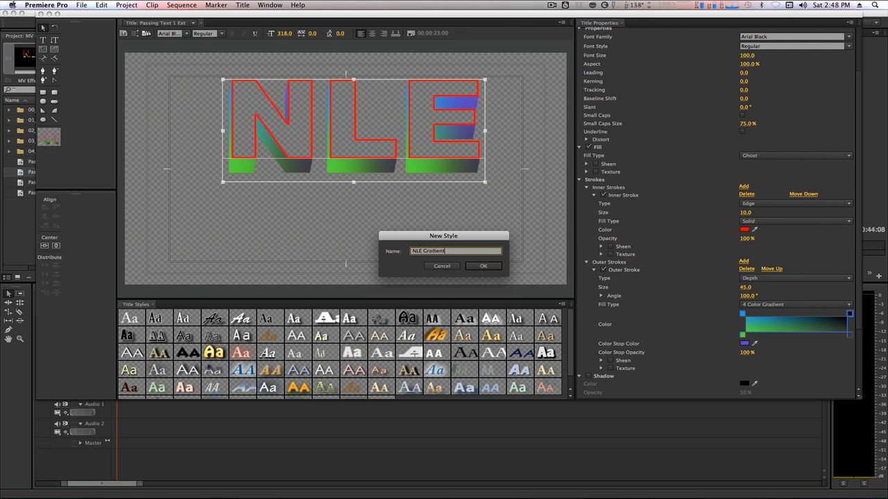
{"action": "key", "text": "Return"}
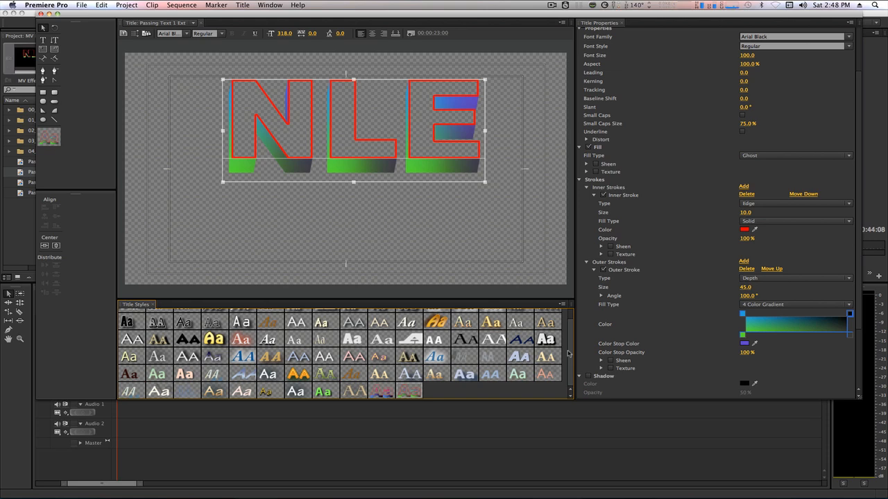
{"action": "left_click", "coordinate": [40, 14]}
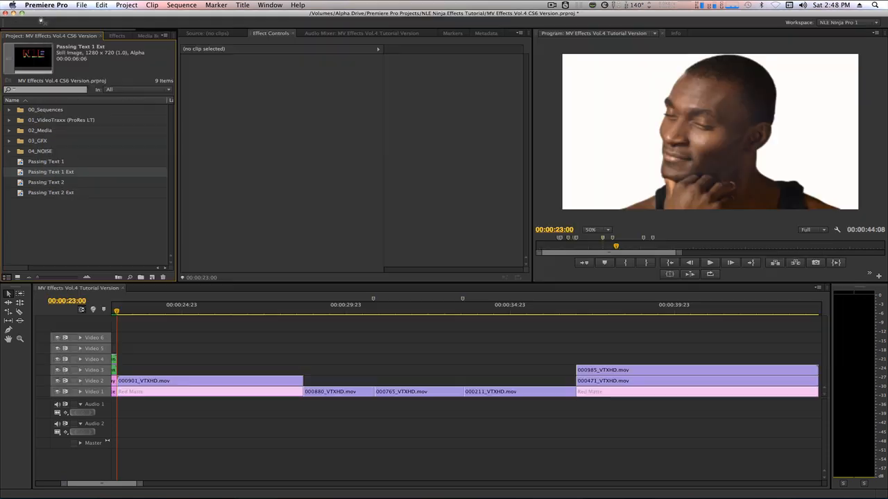
- Apply the red-outlined extruded style to NINJA in Passing Text 2 Ext and close the Titler
{"action": "double_click", "coordinate": [20, 193]}
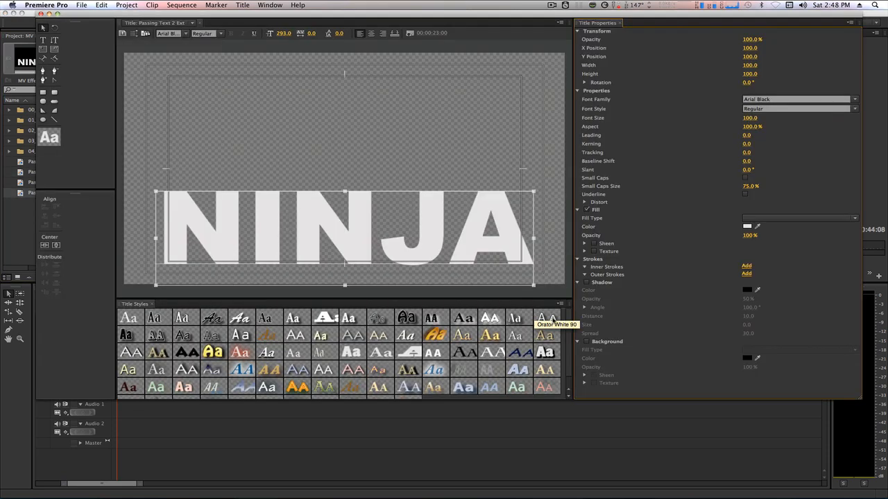
{"action": "scroll", "coordinate": [548, 333], "scroll_direction": "down", "scroll_amount": 1}
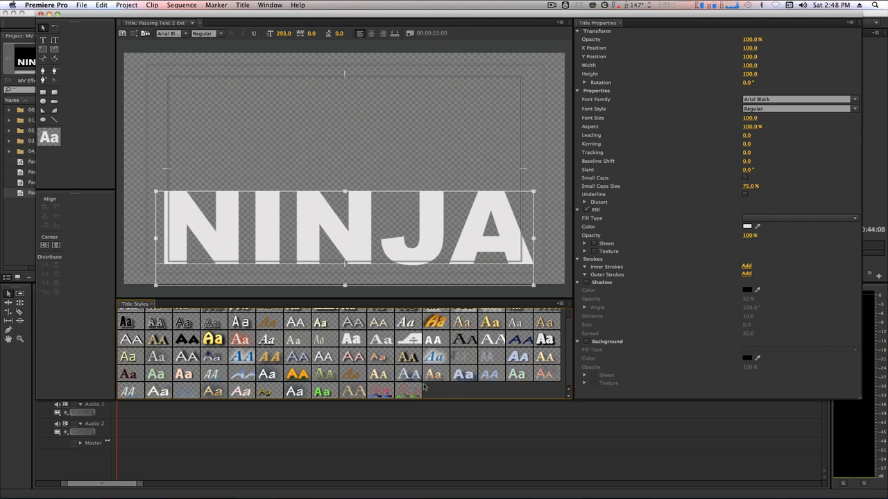
{"action": "left_click", "coordinate": [413, 392]}
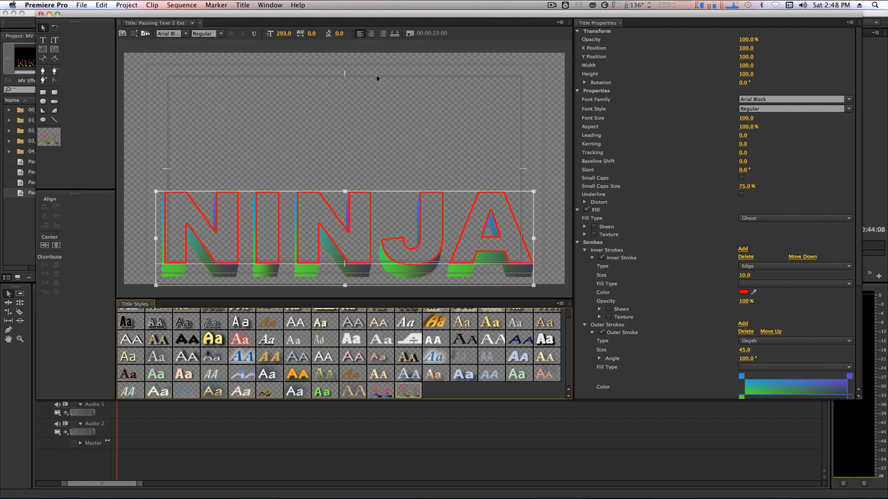
{"action": "left_click", "coordinate": [41, 13]}
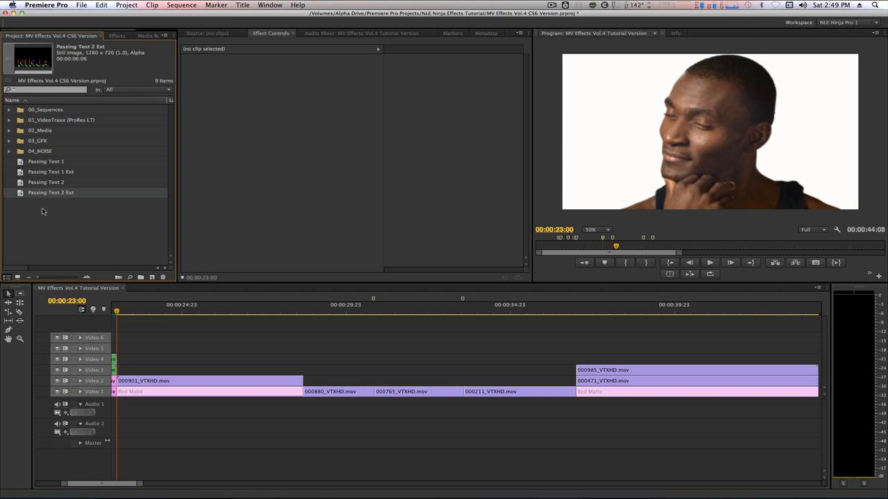
- Place Passing Text 1 and 2 on Video 3 and 4, trimmed to end with the video
{"action": "left_click_drag", "start_coordinate": [18, 158], "coordinate": [122, 369]}
{"action": "left_click_drag", "start_coordinate": [29, 183], "coordinate": [127, 362]}
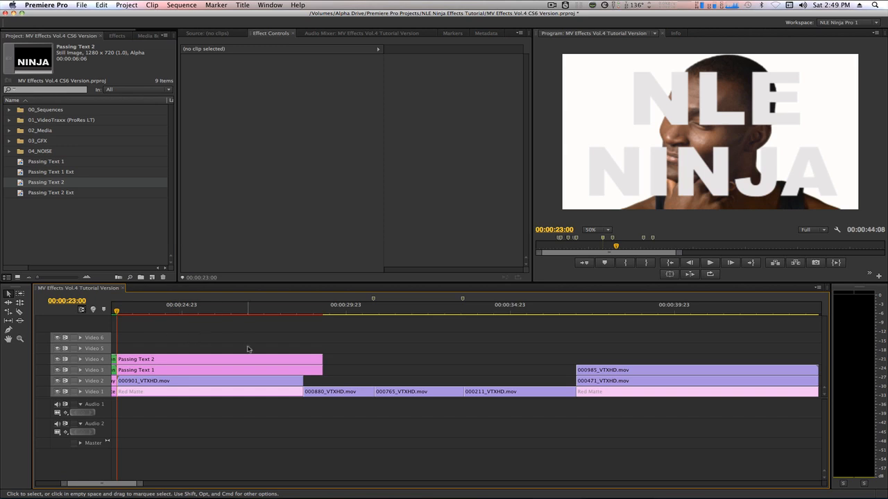
{"action": "key", "text": "n"}
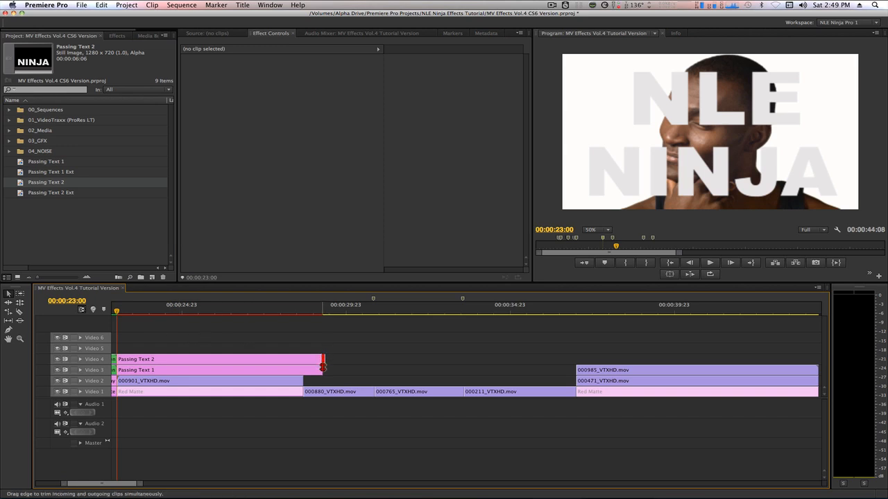
{"action": "left_click_drag", "start_coordinate": [322, 370], "coordinate": [303, 370]}
{"action": "key", "text": "v"}
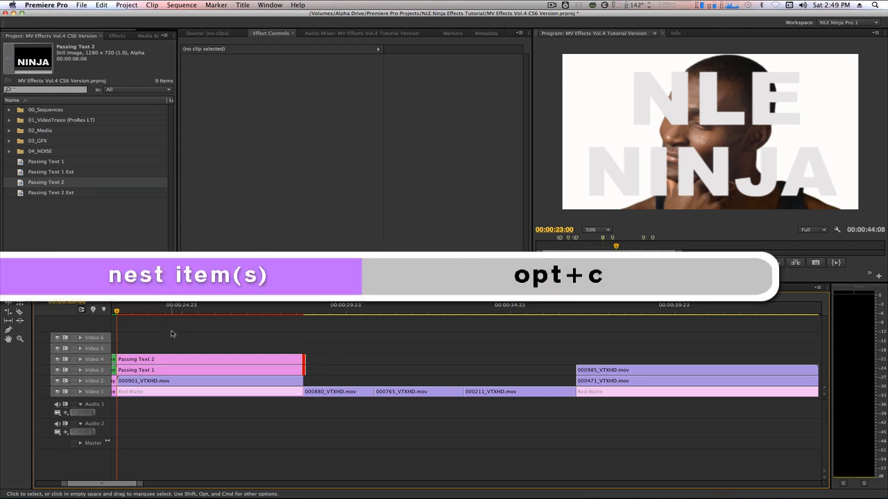
- Nest both text clips into a clip named 'Text Matte' and open its nested sequence
{"action": "left_click_drag", "start_coordinate": [164, 345], "coordinate": [179, 371]}
{"action": "key", "text": "alt+c"}
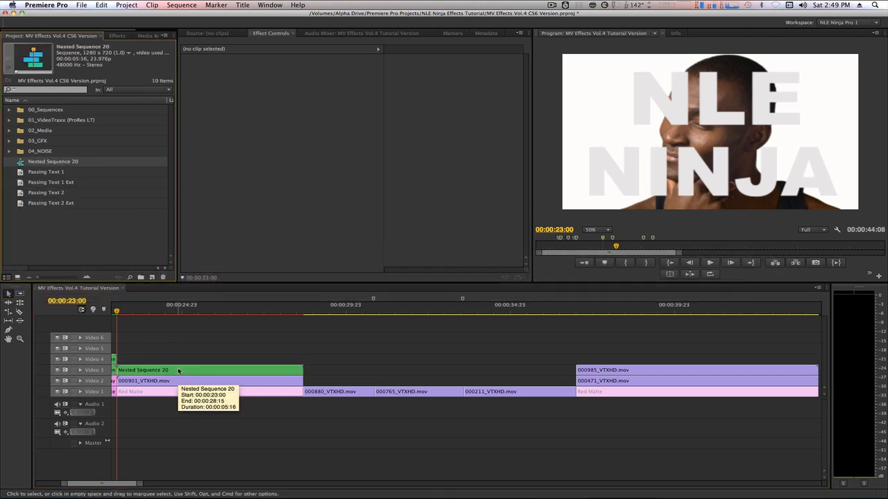
{"action": "left_click", "coordinate": [178, 370]}
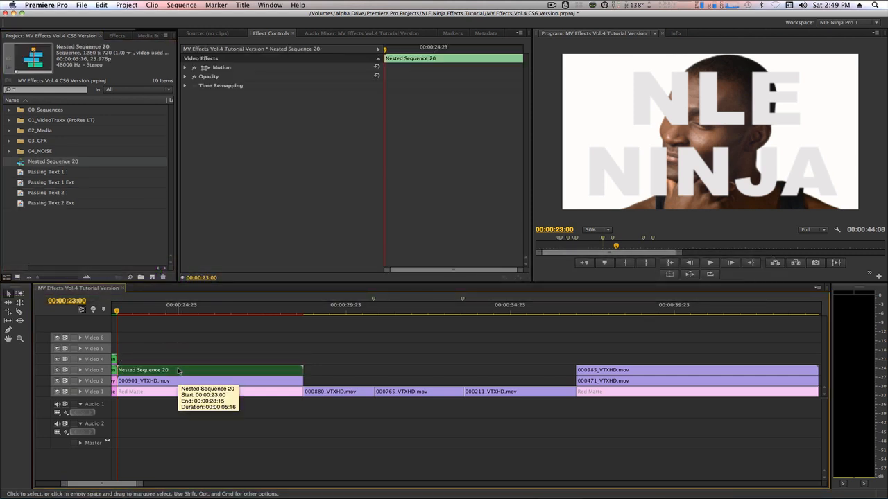
{"action": "key", "text": "alt+r"}
{"action": "type", "text": "Text Matte"}
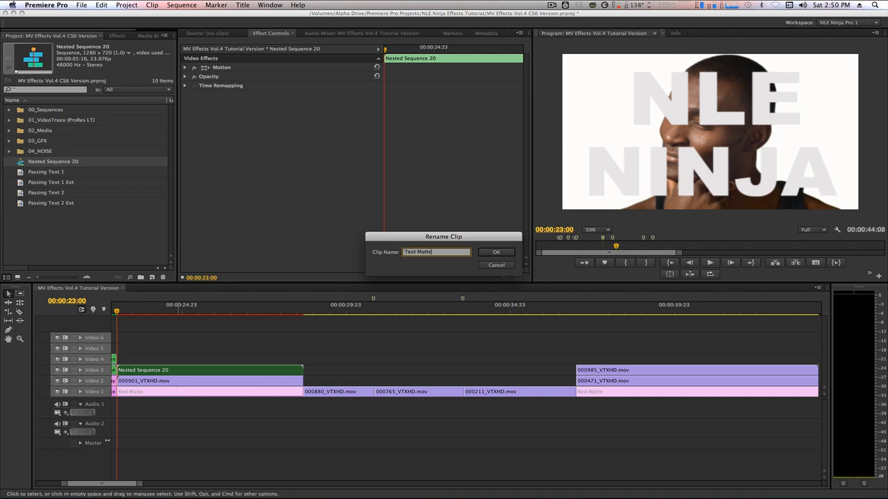
{"action": "key", "text": "Return"}
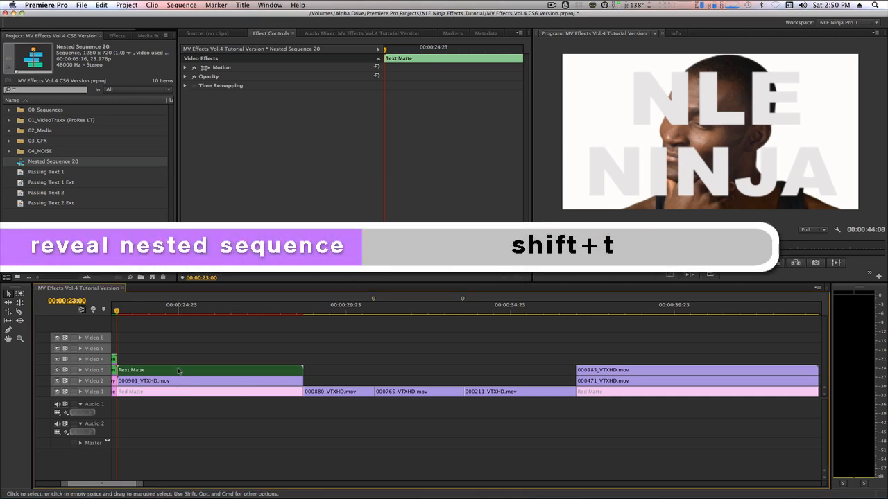
{"action": "key", "text": "shift+t"}
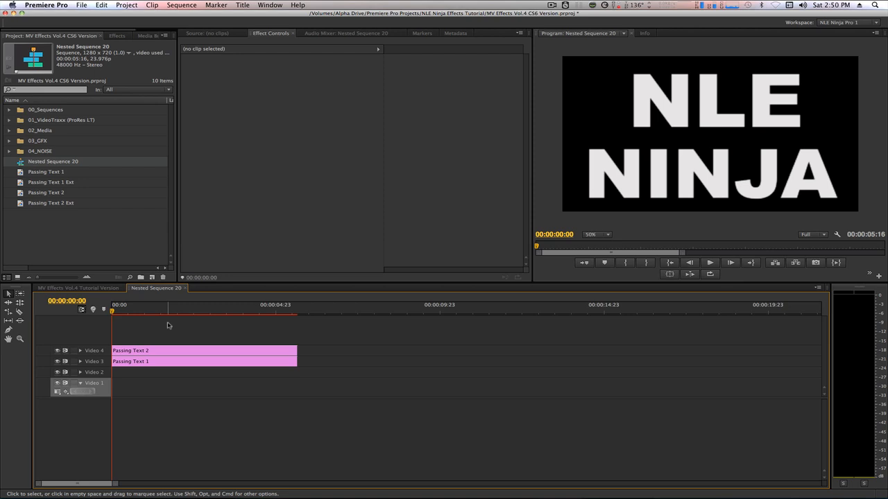
- Keyframe Passing Text 1's Position X at -481 at the clip start
{"action": "left_click", "coordinate": [168, 361]}
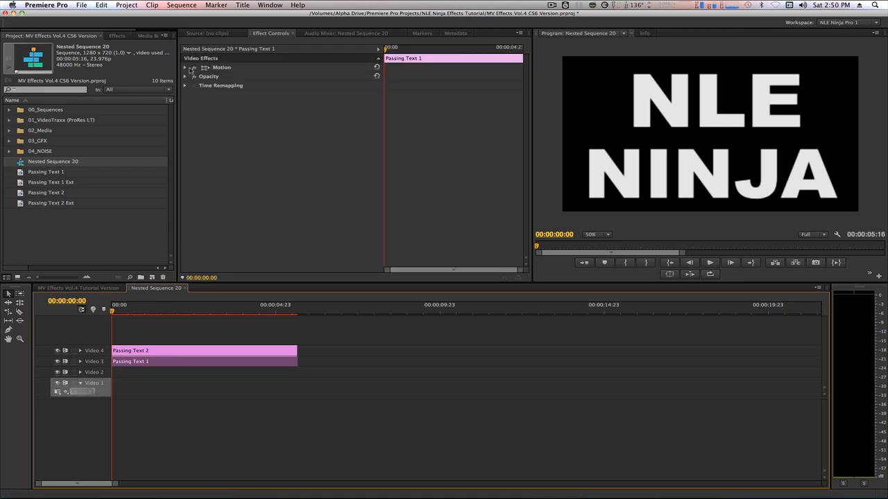
{"action": "left_click", "coordinate": [185, 67]}
{"action": "left_click", "coordinate": [287, 76]}
{"action": "type", "text": "-481"}
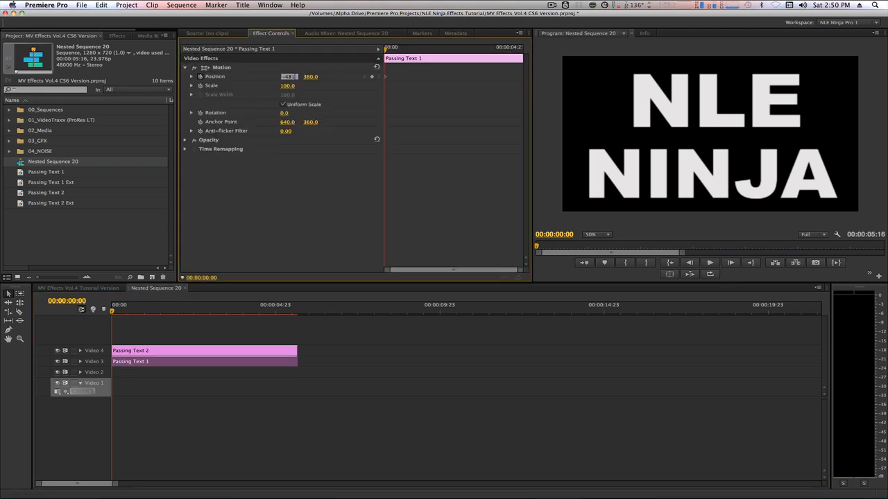
{"action": "key", "text": "Return"}
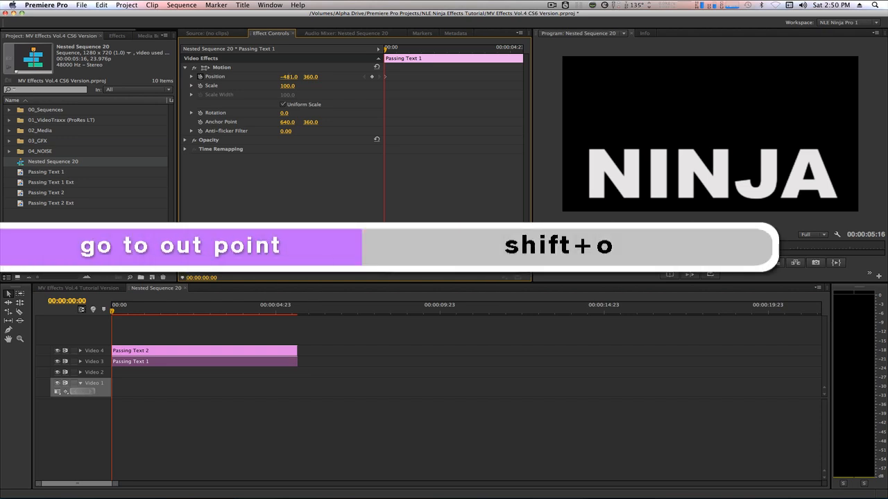
- Add the ending Position keyframe at X 1862 at the clip's out point
{"action": "key", "text": "shift+o"}
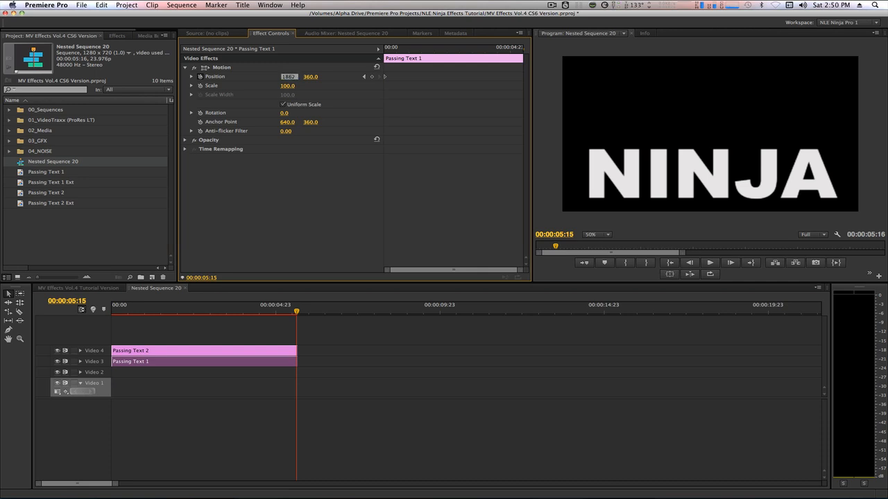
{"action": "key", "text": "shift+i"}
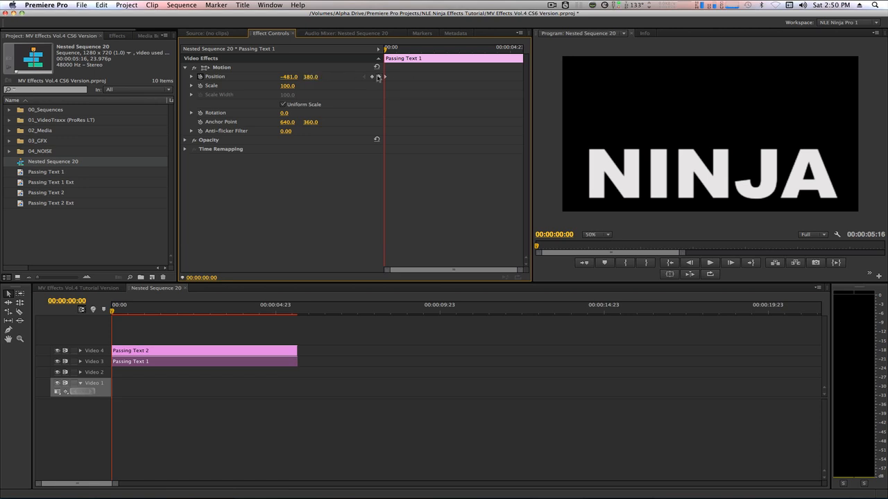
{"action": "left_click", "coordinate": [379, 76]}
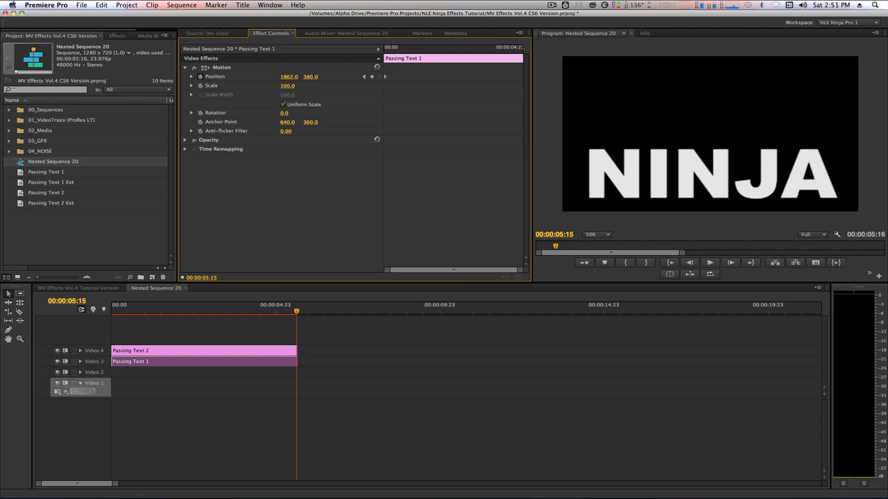
{"action": "key", "text": "shift+3"}
- Select Passing Text 2 and expand its Motion properties
{"action": "key", "text": "Home"}
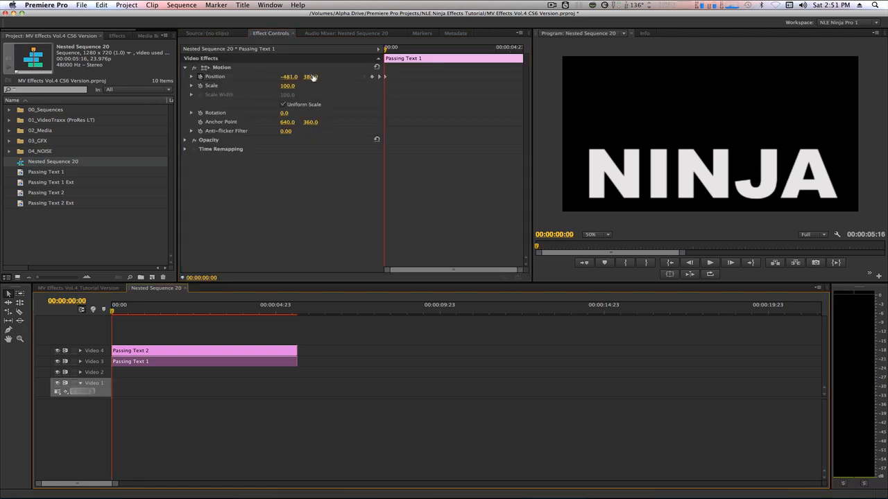
{"action": "left_click", "coordinate": [169, 351]}
{"action": "left_click", "coordinate": [184, 67]}
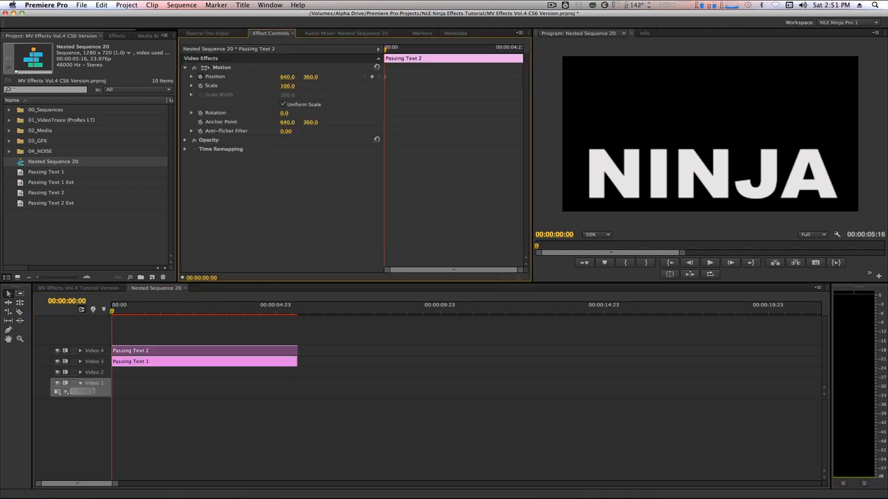
- Keyframe Passing Text 2's Position from X 1990 at the start to X -710, Y 320 at the end
{"action": "left_click", "coordinate": [289, 76]}
{"action": "type", "text": "1990"}
{"action": "key", "text": "Return"}
{"action": "key", "text": "End"}
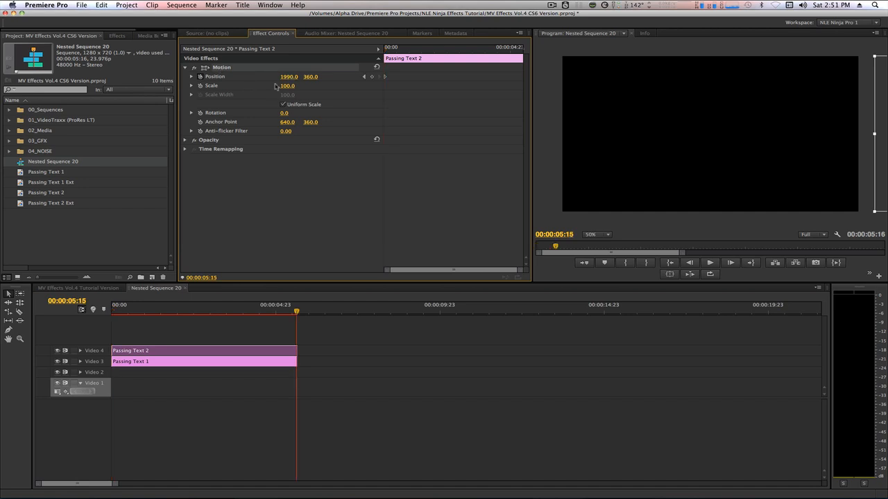
{"action": "left_click", "coordinate": [289, 76]}
{"action": "type", "text": "-710"}
{"action": "key", "text": "Return"}
{"action": "left_click", "coordinate": [316, 77]}
{"action": "type", "text": "320"}
{"action": "key", "text": "Return"}
- Set the starting Y position keyframe to 319
{"action": "key", "text": "Home"}
{"action": "left_click", "coordinate": [312, 77]}
{"action": "type", "text": "319"}
{"action": "key", "text": "Return"}
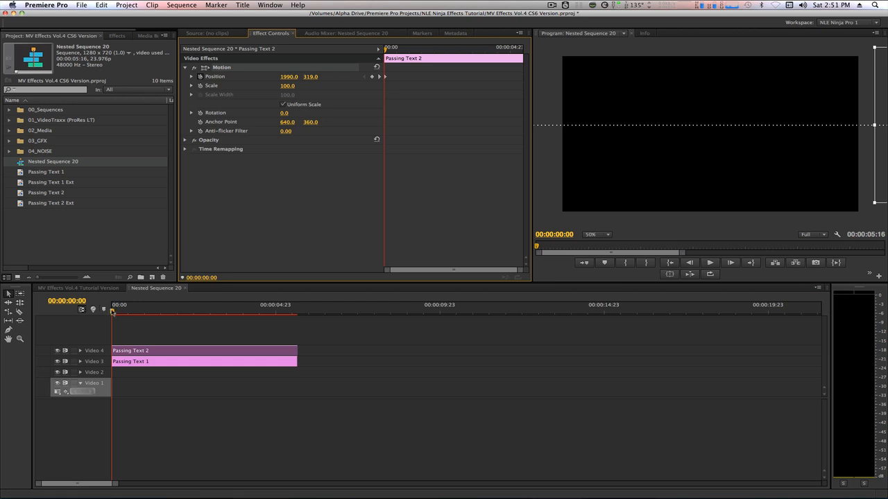
- Play back the NINJA slide and close Nested Sequence 20 to return to MV Effects
{"action": "key", "text": "space"}
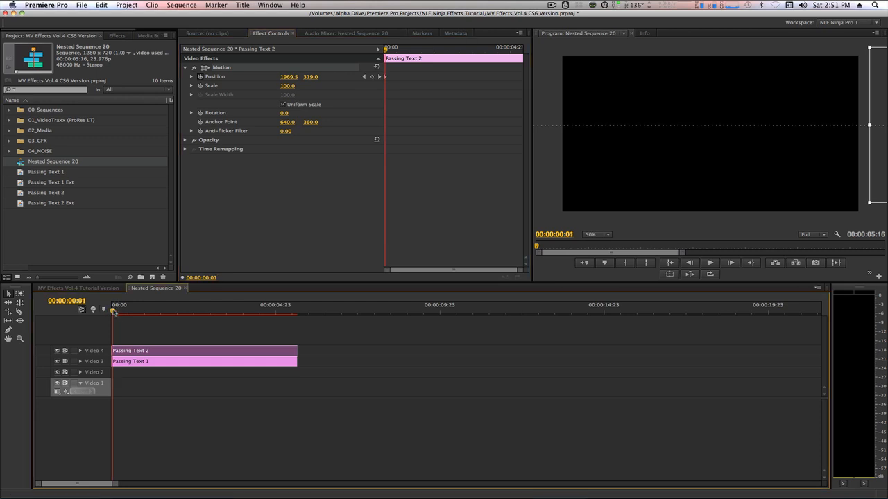
{"action": "left_click_drag", "start_coordinate": [212, 309], "coordinate": [95, 318]}
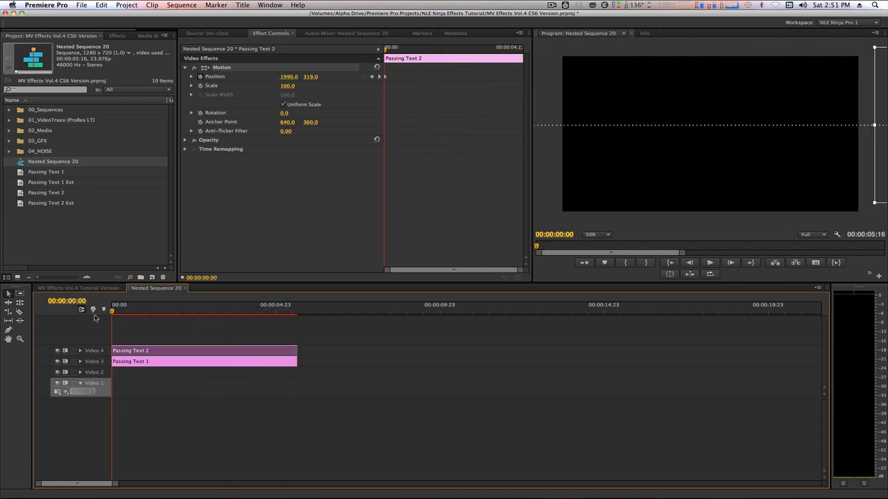
{"action": "key", "text": "super+w"}
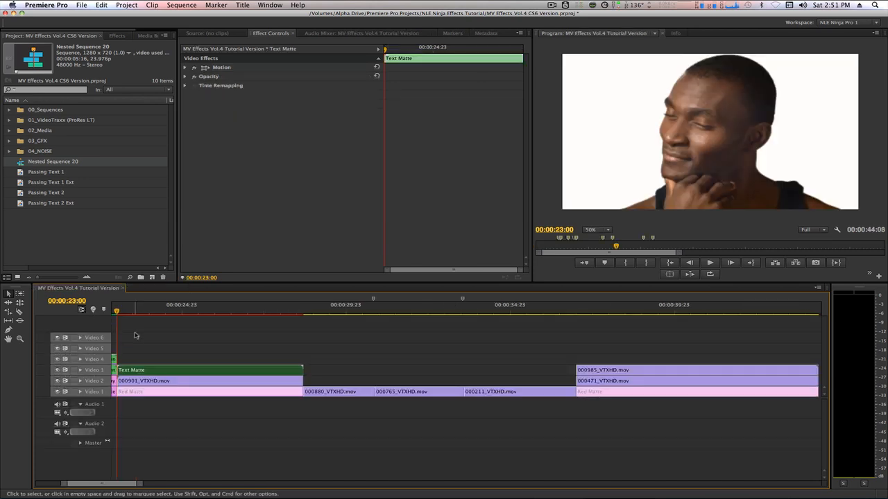
- Apply the Track Matte Key effect to the 000901_VTXHD.mov clip
{"action": "left_click", "coordinate": [136, 384]}
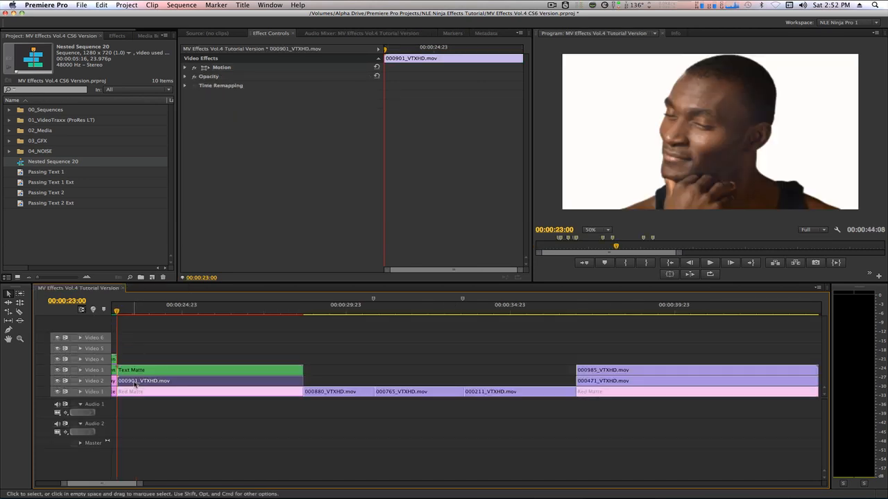
{"action": "key", "text": "shift+7"}
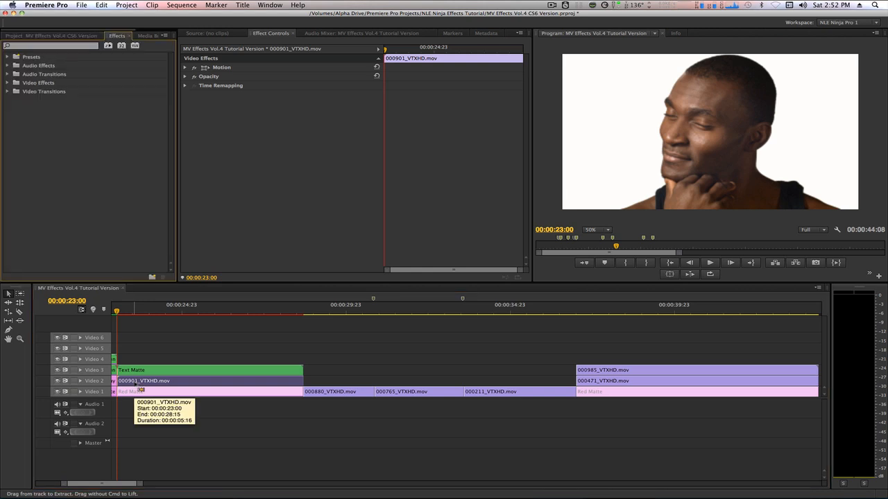
{"action": "left_click", "coordinate": [31, 46]}
{"action": "type", "text": "tra"}
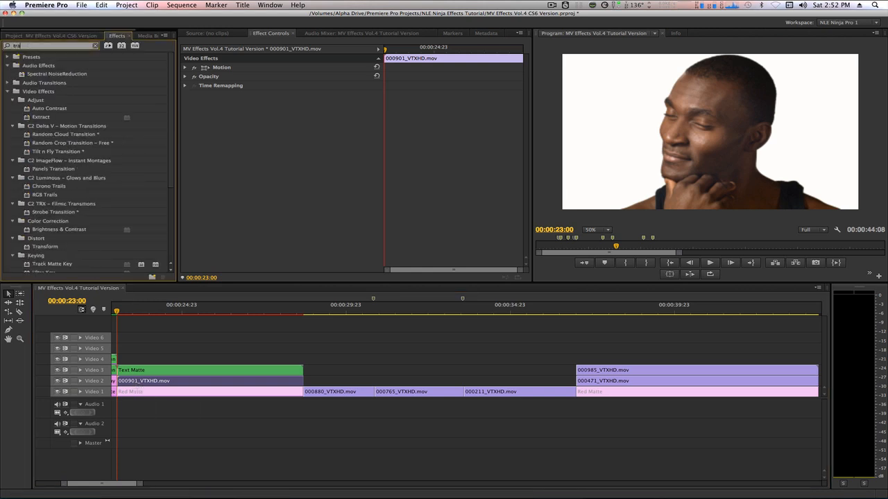
{"action": "type", "text": "ck matte"}
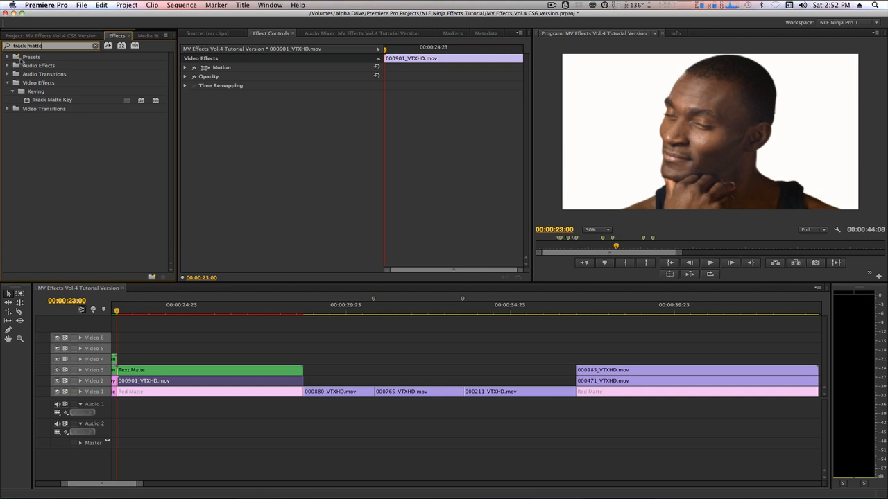
{"action": "left_click", "coordinate": [26, 101]}
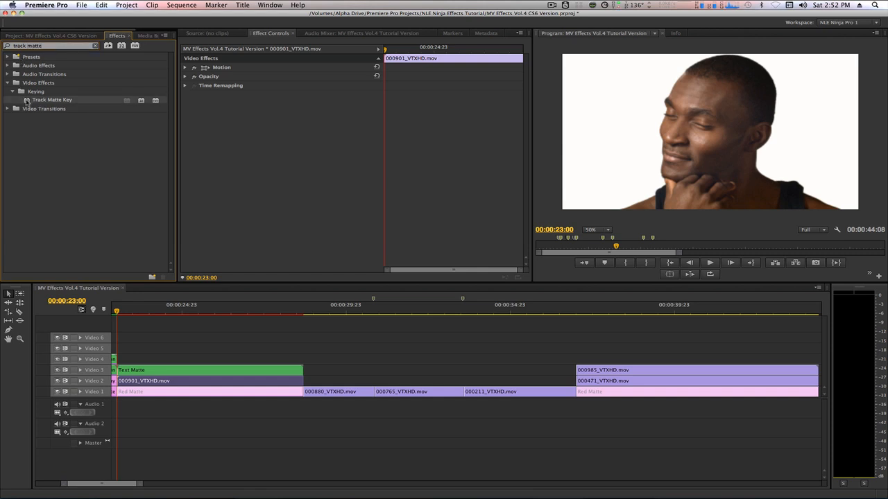
{"action": "left_click_drag", "start_coordinate": [26, 101], "coordinate": [236, 149]}
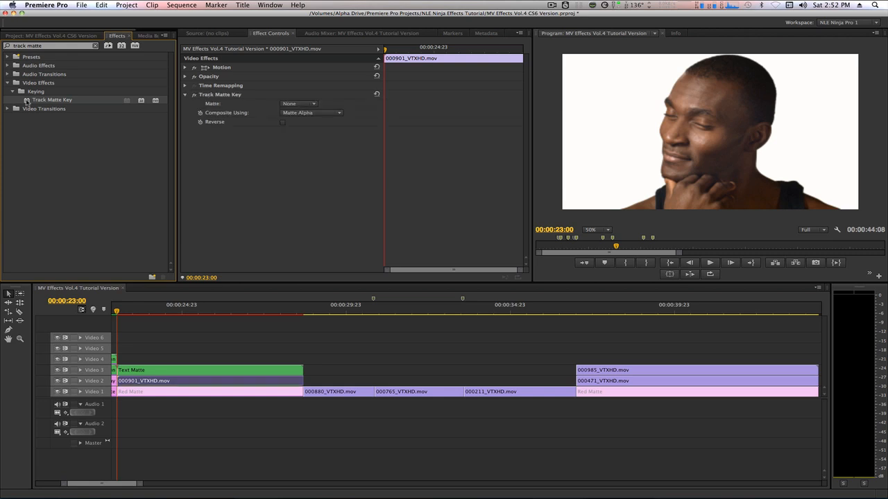
- Set the Track Matte Key's matte to Video 3, preview the result, and clear the effects search
{"action": "left_click", "coordinate": [292, 104]}
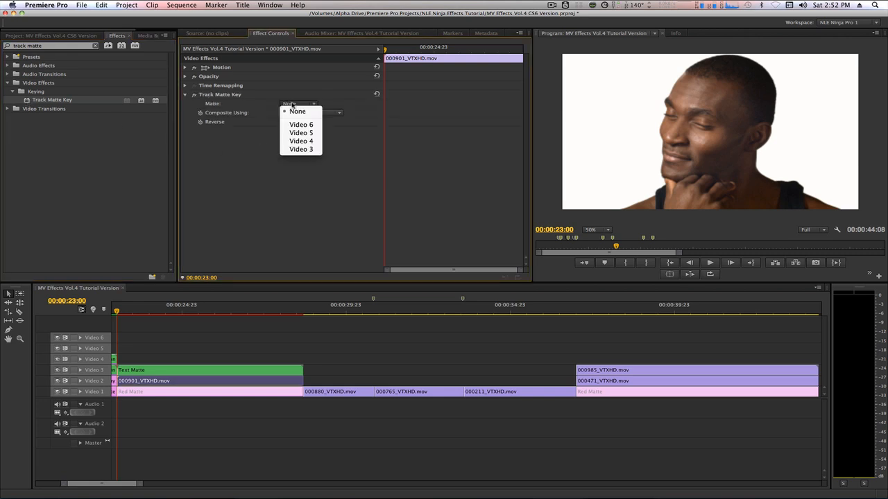
{"action": "left_click", "coordinate": [302, 150]}
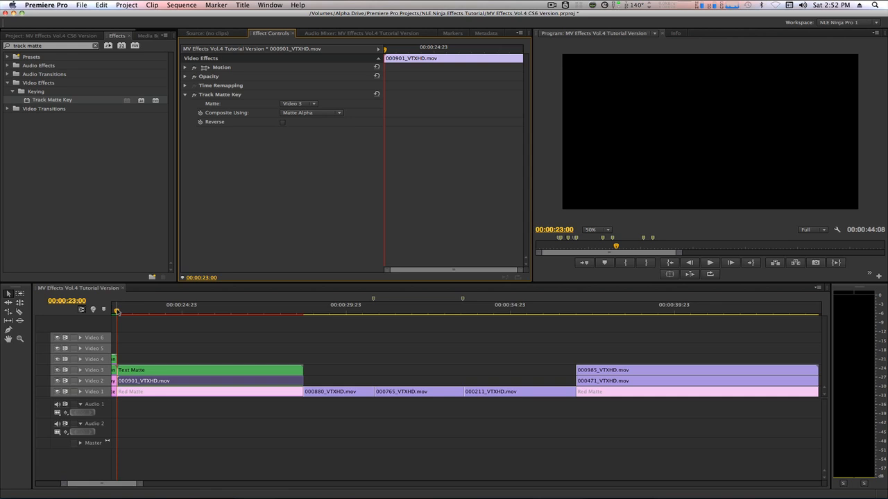
{"action": "left_click_drag", "start_coordinate": [117, 312], "coordinate": [295, 313]}
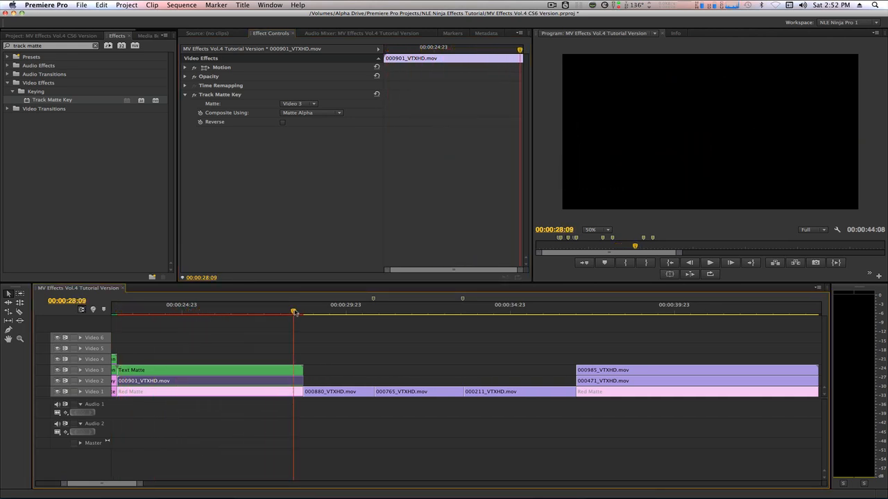
{"action": "key", "text": "Up"}
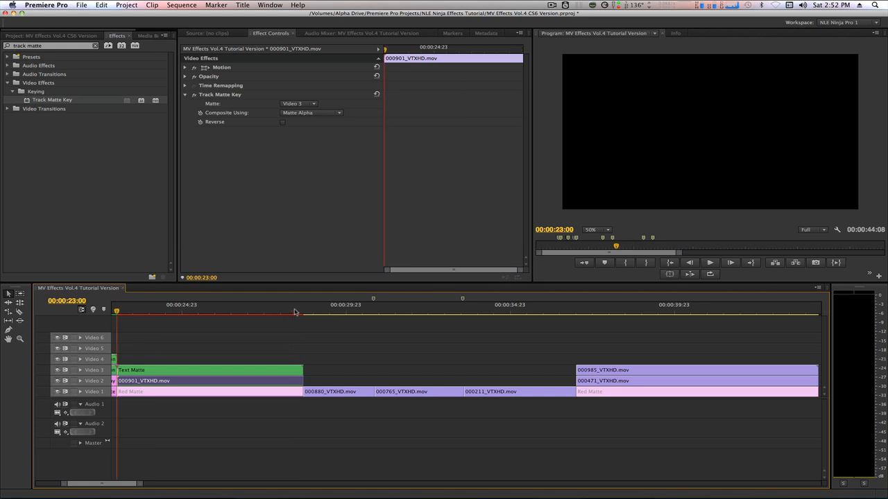
{"action": "left_click", "coordinate": [95, 47]}
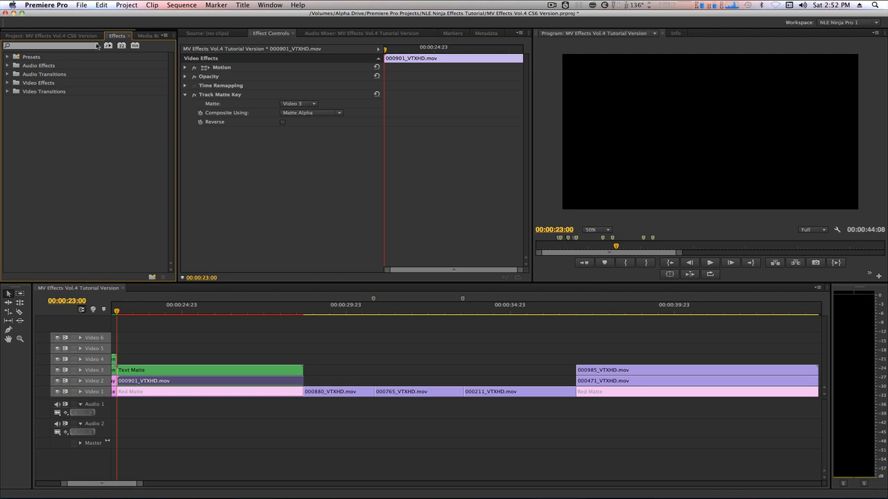
- Place Passing Text 1 Ext on Video 4 and Passing Text 2 Ext on Video 5, trimmed to end with Text Matte
{"action": "left_click", "coordinate": [73, 36]}
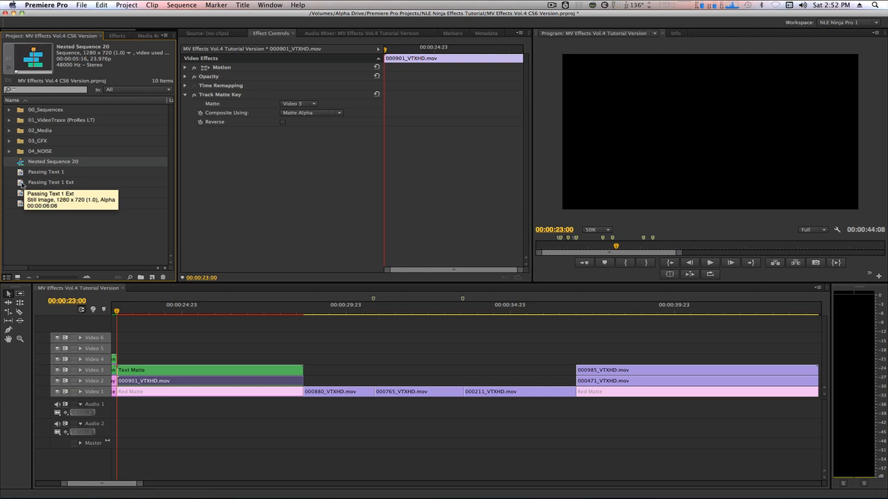
{"action": "left_click_drag", "start_coordinate": [21, 184], "coordinate": [143, 359]}
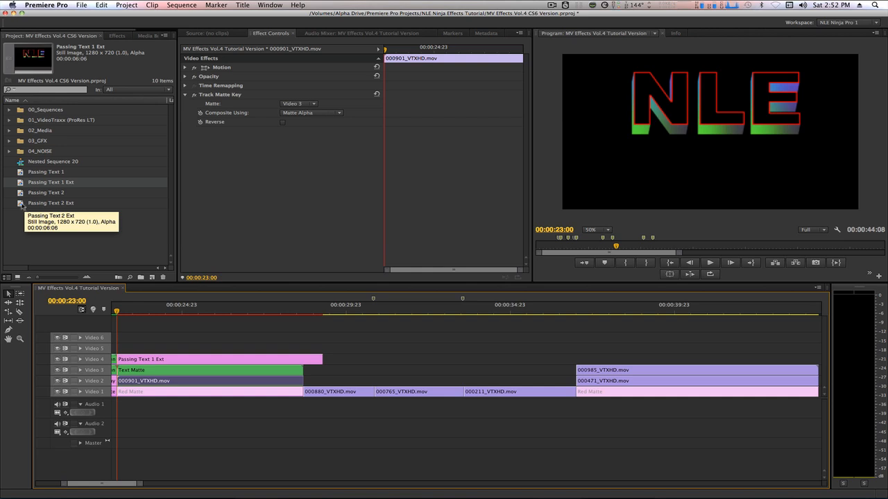
{"action": "left_click_drag", "start_coordinate": [21, 206], "coordinate": [125, 349]}
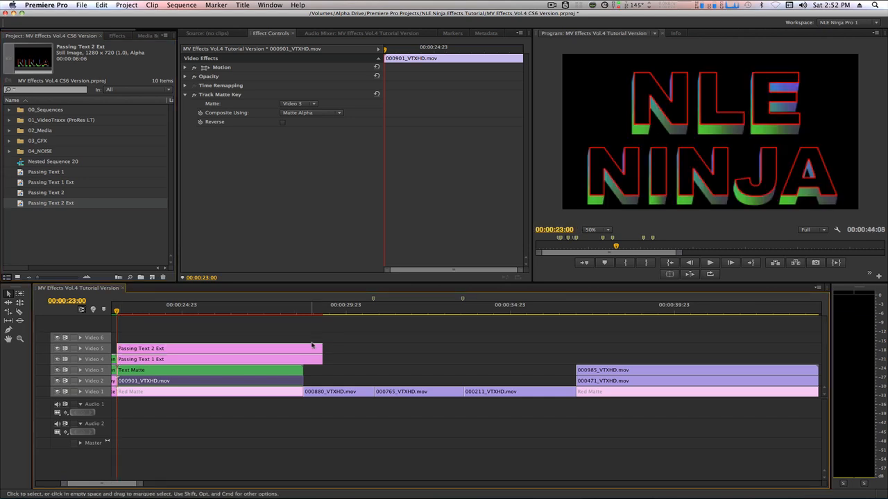
{"action": "left_click_drag", "start_coordinate": [321, 347], "coordinate": [303, 348]}
{"action": "left_click", "coordinate": [143, 309]}
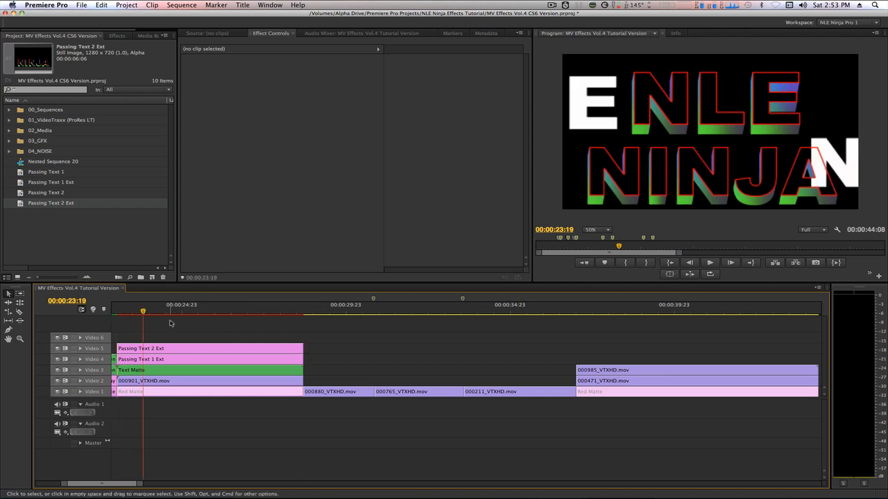
- Copy Passing Text 1 from the nest and paste its attributes onto Passing Text 1 Ext
{"action": "left_click", "coordinate": [163, 369]}
{"action": "double_click", "coordinate": [163, 370]}
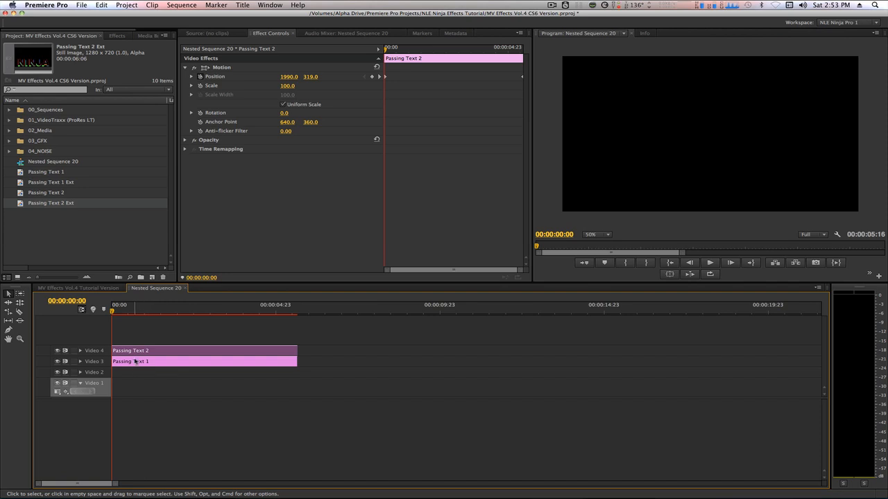
{"action": "left_click", "coordinate": [134, 363]}
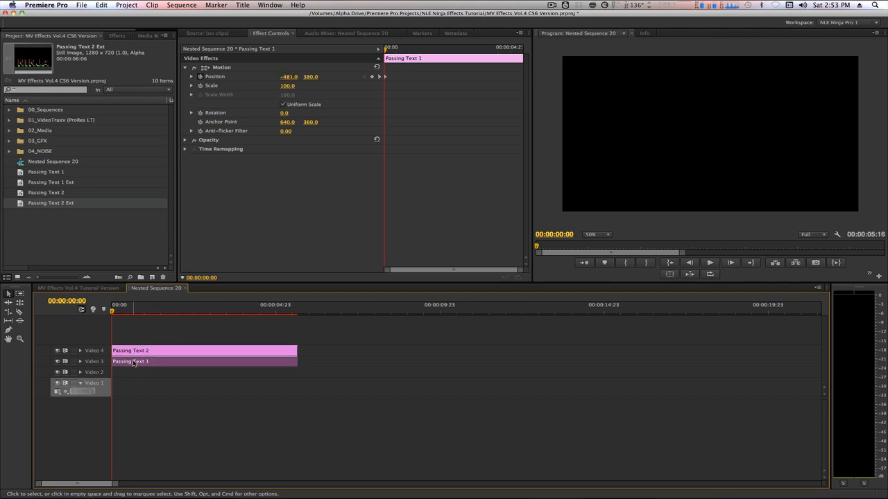
{"action": "right_click", "coordinate": [134, 362]}
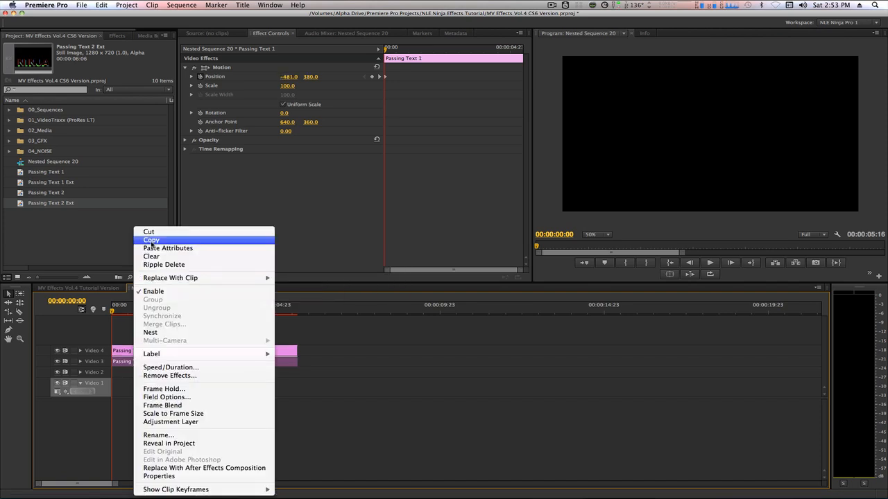
{"action": "left_click", "coordinate": [151, 243]}
{"action": "left_click", "coordinate": [105, 289]}
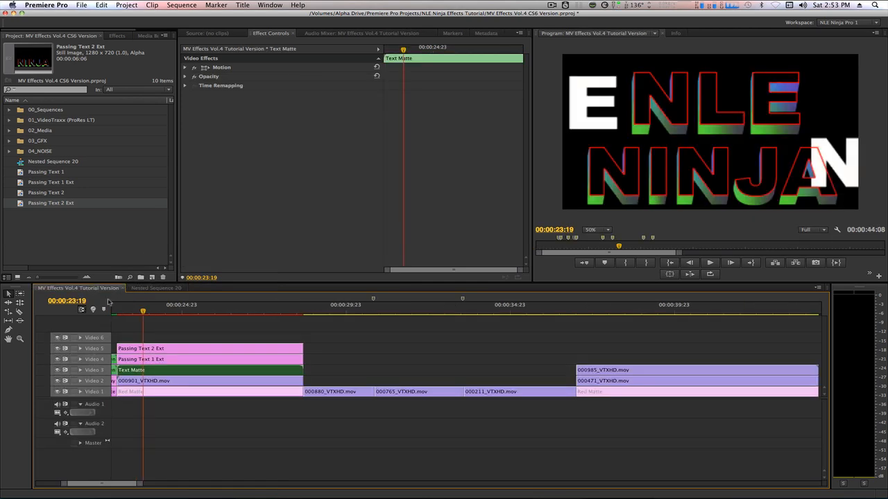
{"action": "left_click", "coordinate": [127, 360]}
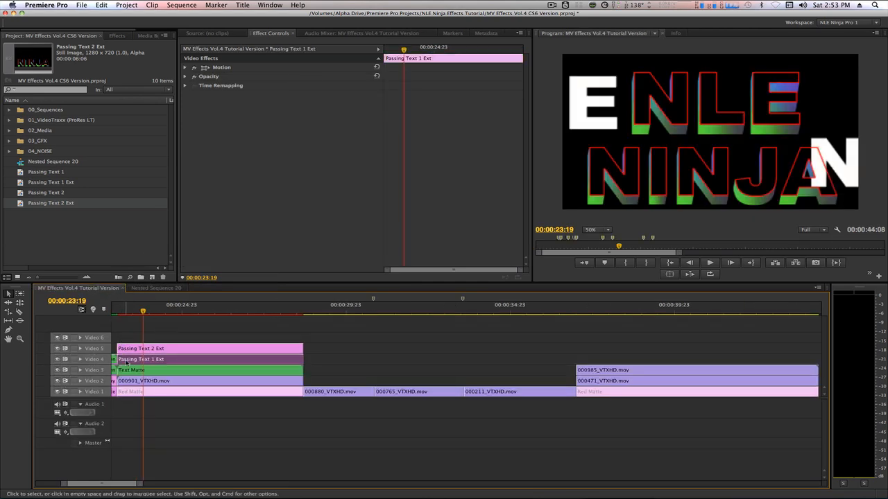
{"action": "key", "text": "Up"}
{"action": "right_click", "coordinate": [131, 362]}
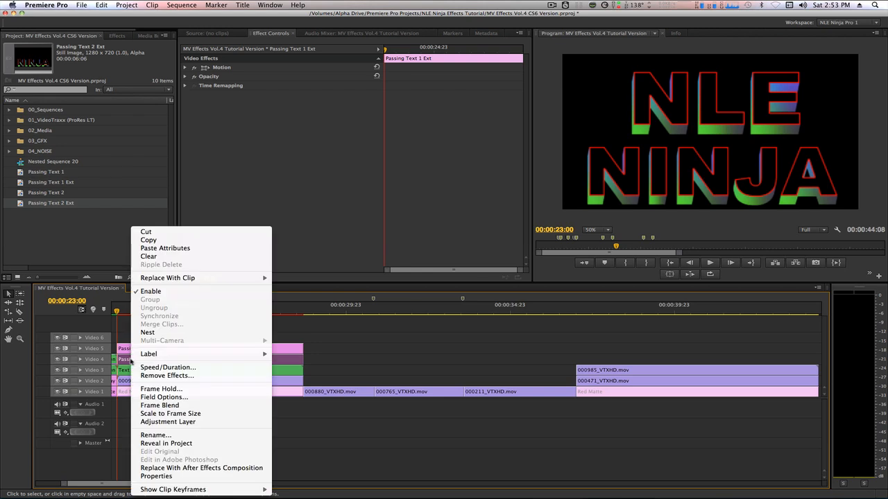
{"action": "left_click", "coordinate": [161, 248]}
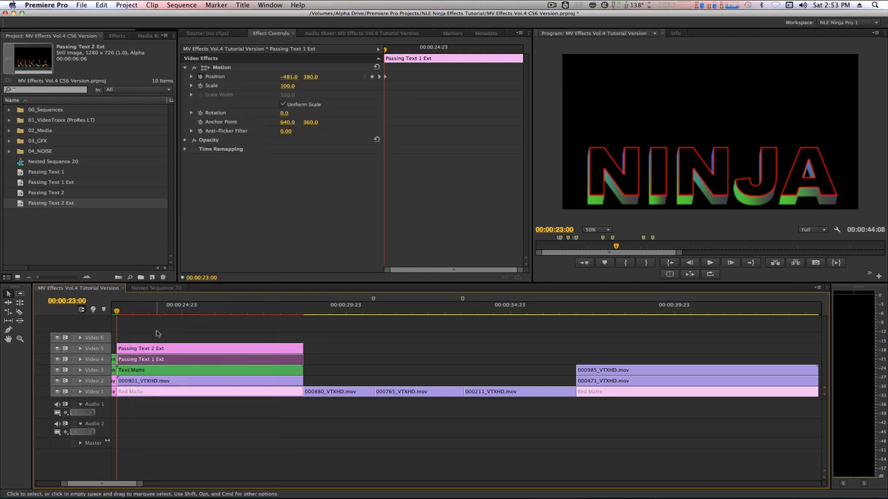
- Copy Passing Text 2's motion and paste its attributes onto Passing Text 2 Ext
{"action": "left_click", "coordinate": [154, 288]}
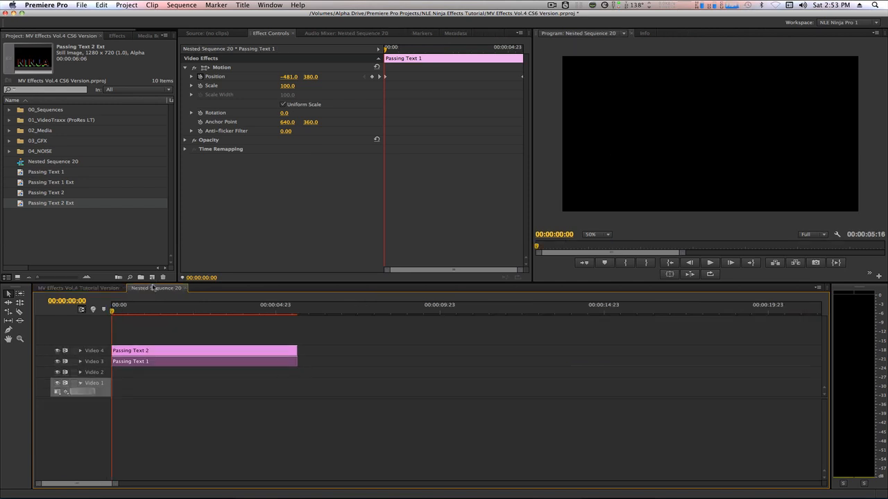
{"action": "left_click", "coordinate": [135, 350]}
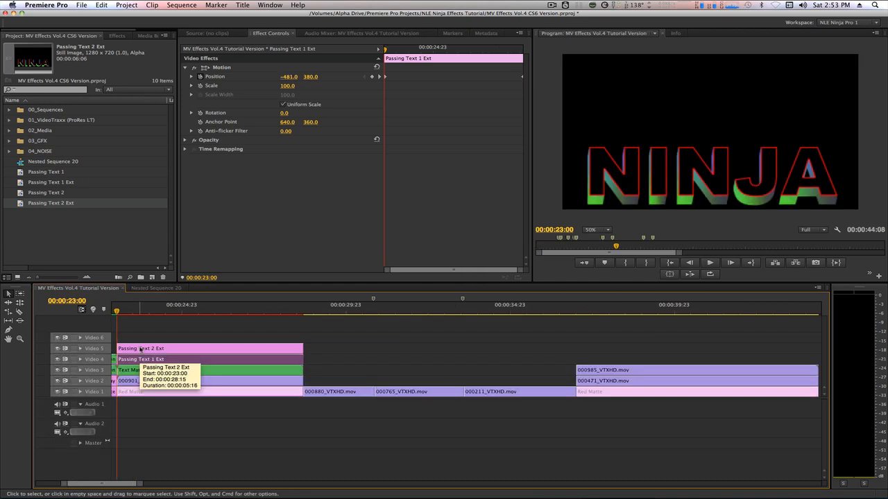
{"action": "right_click", "coordinate": [140, 349]}
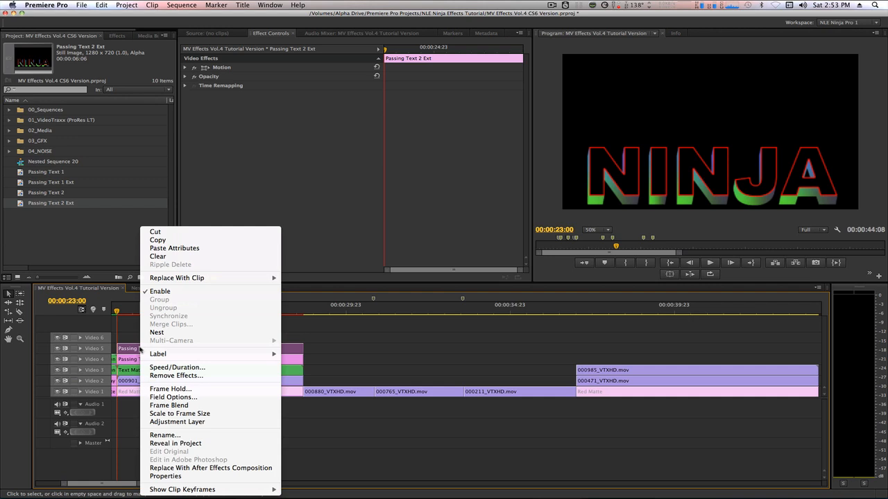
{"action": "left_click", "coordinate": [174, 248]}
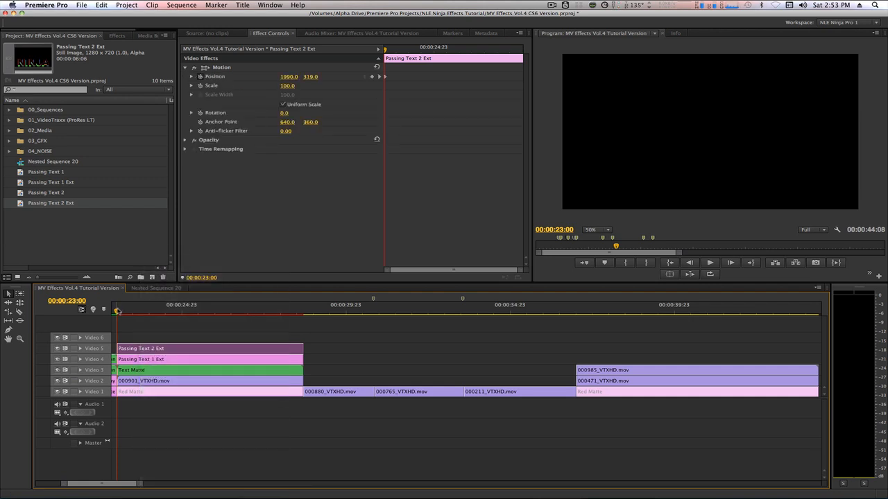
- Scrub through the extruded NLE NINJA text sliding over the matted footage, then select the Red Matte clip
{"action": "left_click_drag", "start_coordinate": [116, 312], "coordinate": [178, 329]}
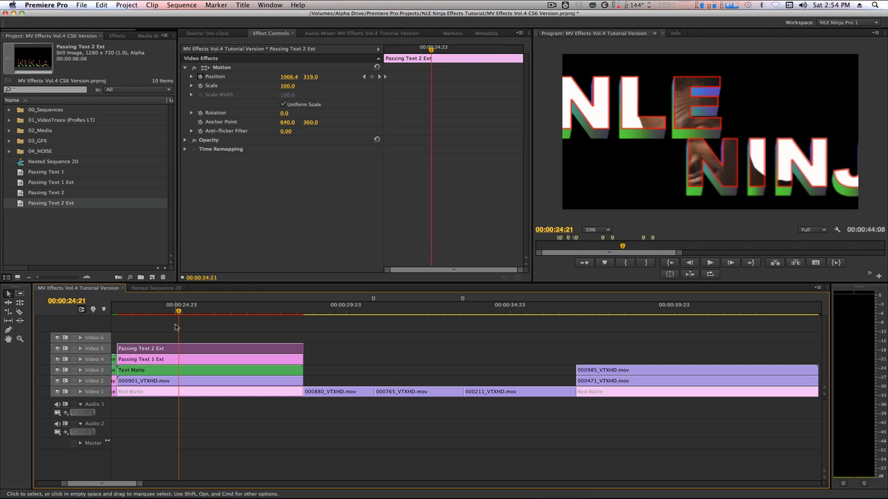
{"action": "left_click", "coordinate": [162, 392]}
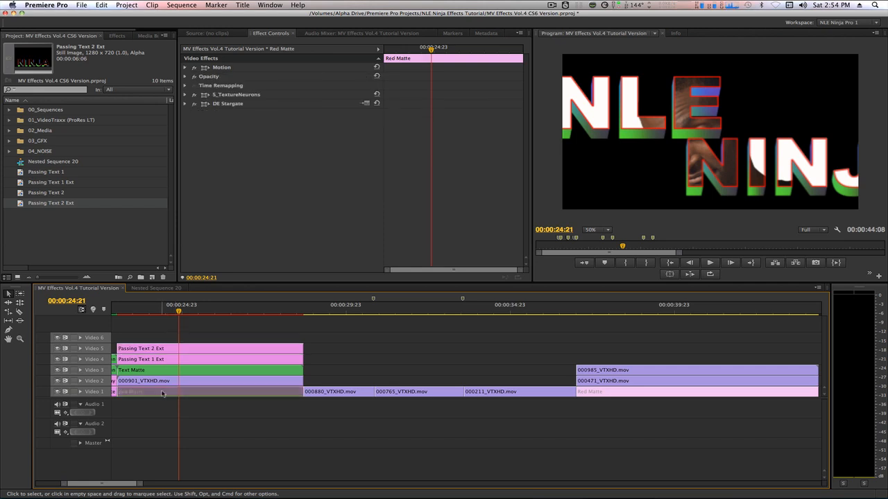
- Enable the Red Matte light-tunnel clip and mark in/out around the 00:00:05:16 title section
{"action": "key", "text": "super+shift+e"}
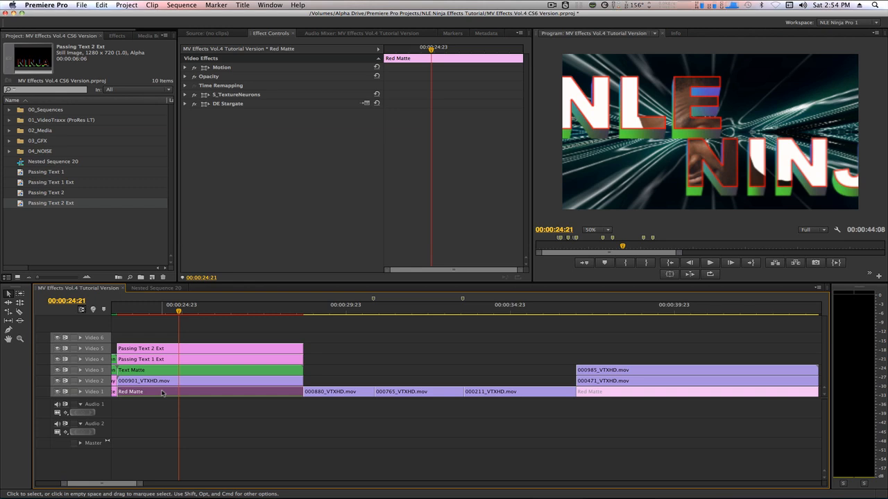
{"action": "key", "text": "x"}
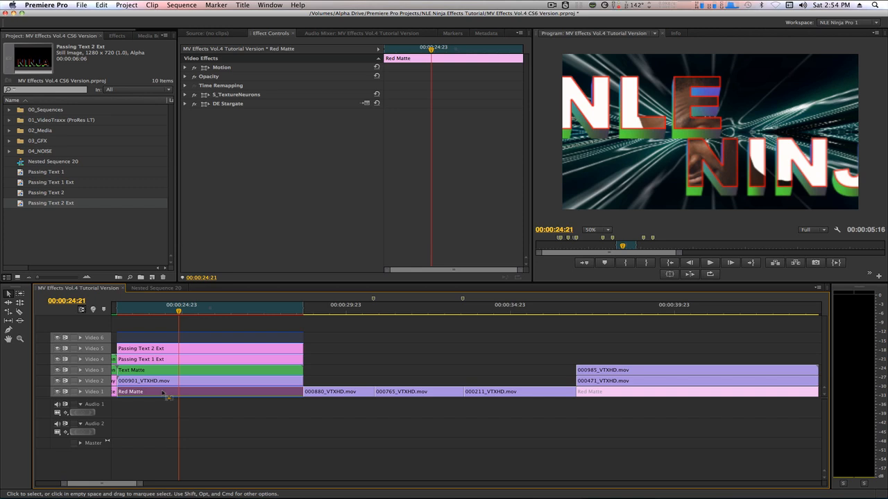
- Render the In-to-Out range and play back the finished NLE NINJA title
{"action": "key", "text": "Return"}
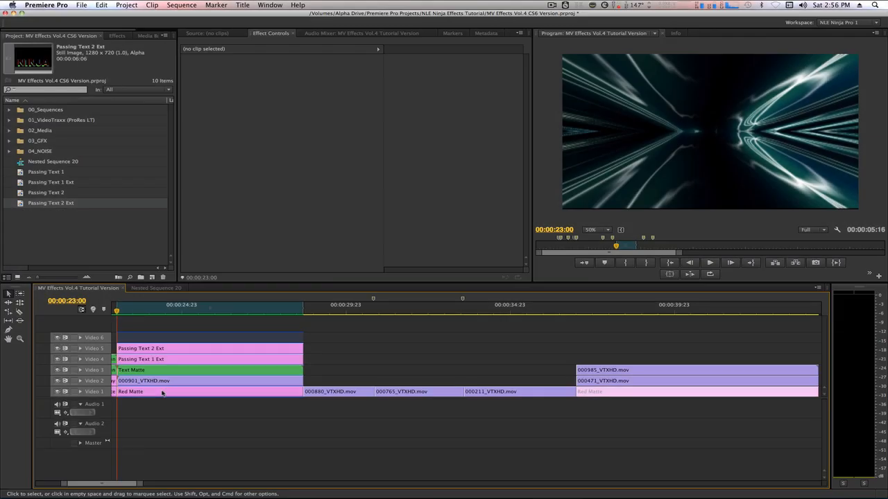
{"action": "key", "text": "space"}
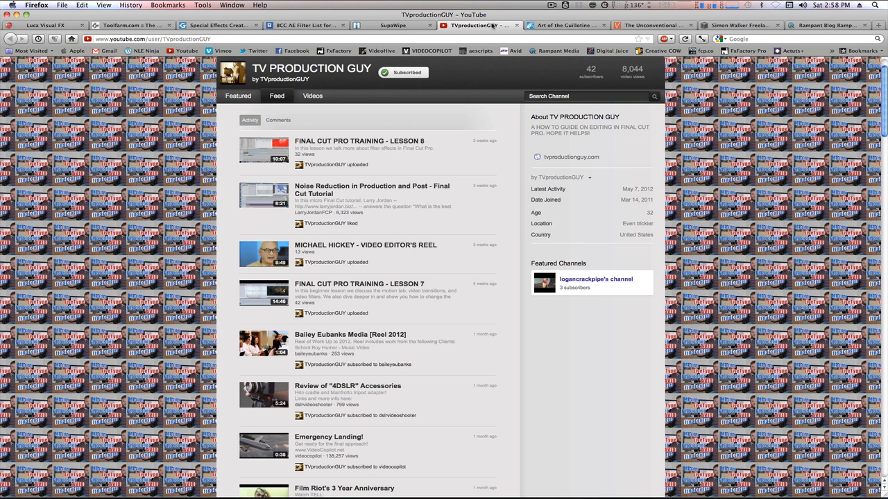
- View the Art of the Guillotine page, then the SpliceVine video editing resource blog
{"action": "left_click", "coordinate": [535, 25]}
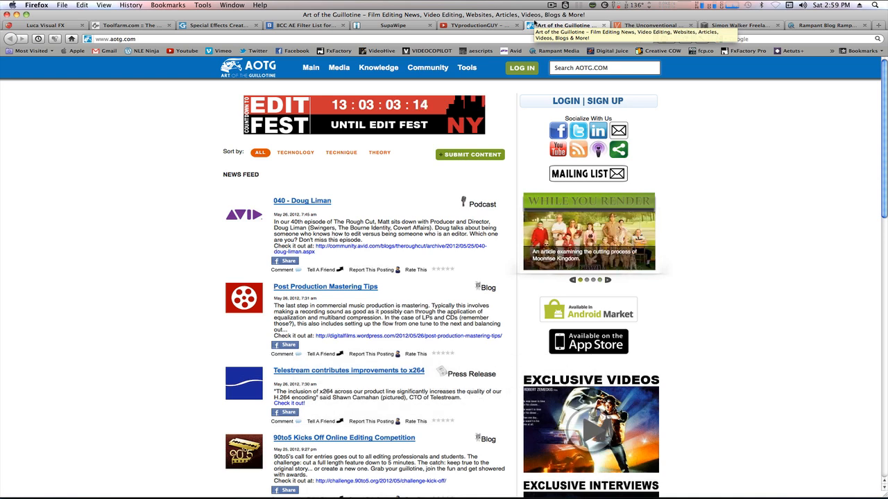
{"action": "left_click", "coordinate": [628, 26]}
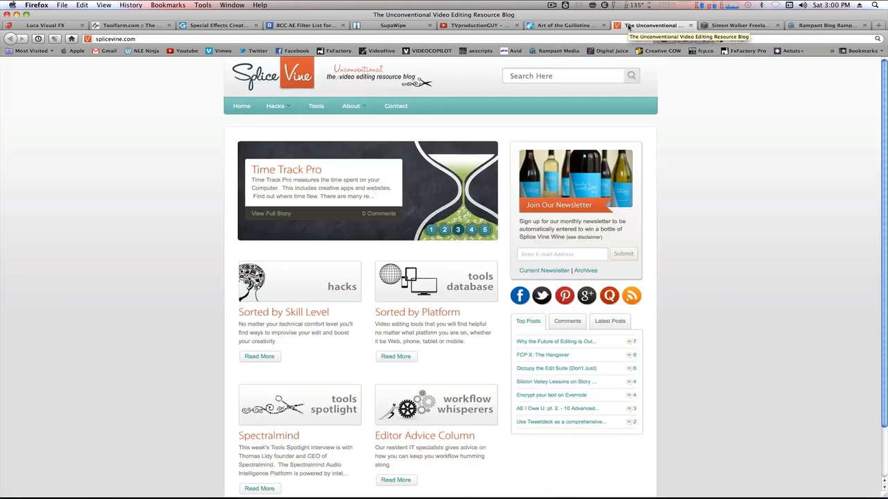